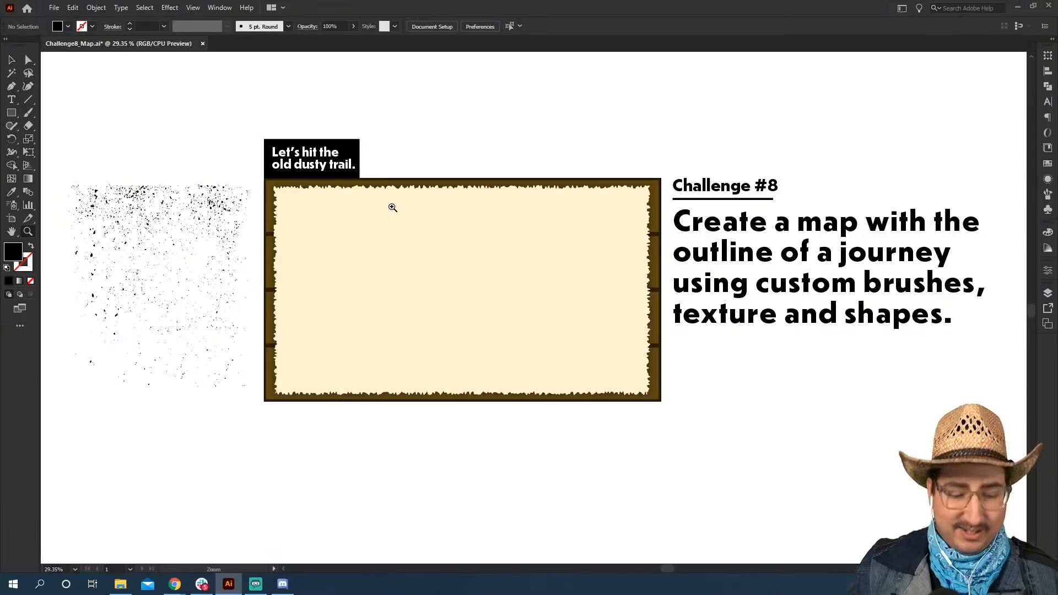
# Draw a black rectangle about 707 by 1080 px along the left side of the artboard, spanning its full height.
pyautogui.press('m')
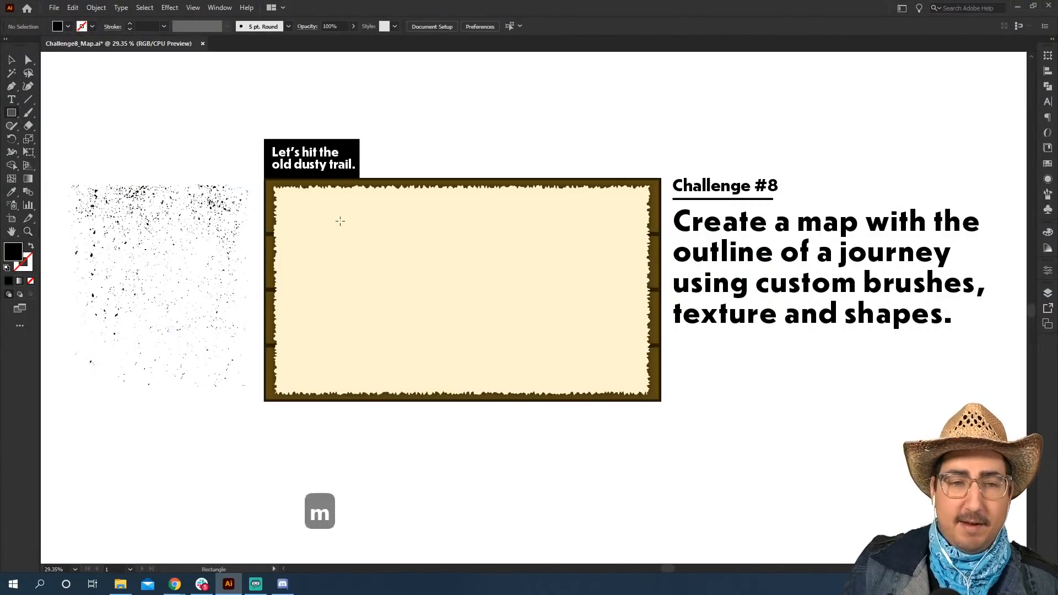
pyautogui.moveTo(264, 179); pyautogui.dragTo(409, 400)
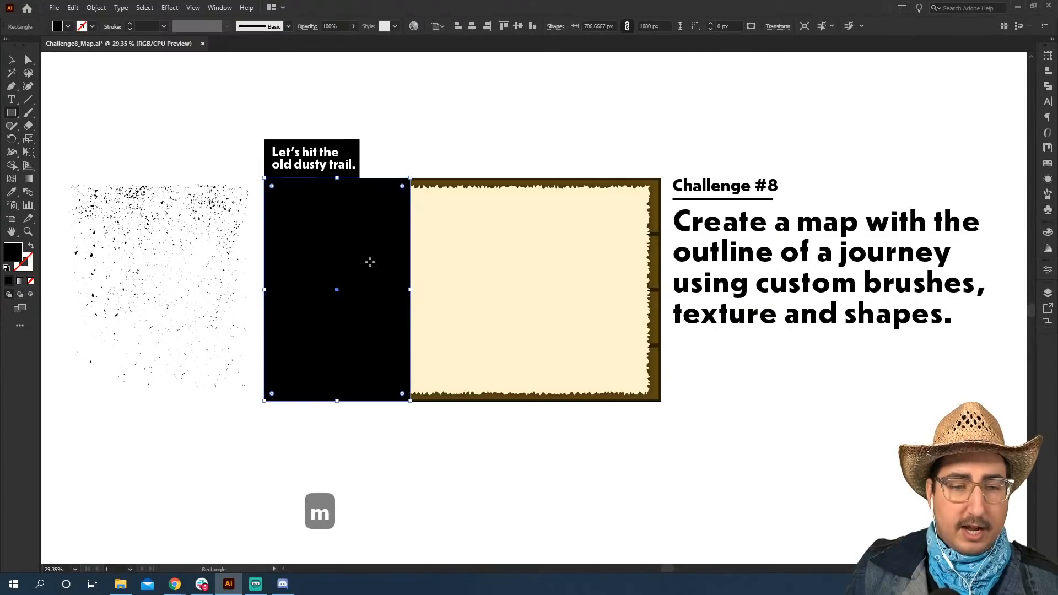
pyautogui.press('v')
pyautogui.moveTo(312, 246); pyautogui.dragTo(457, 238)
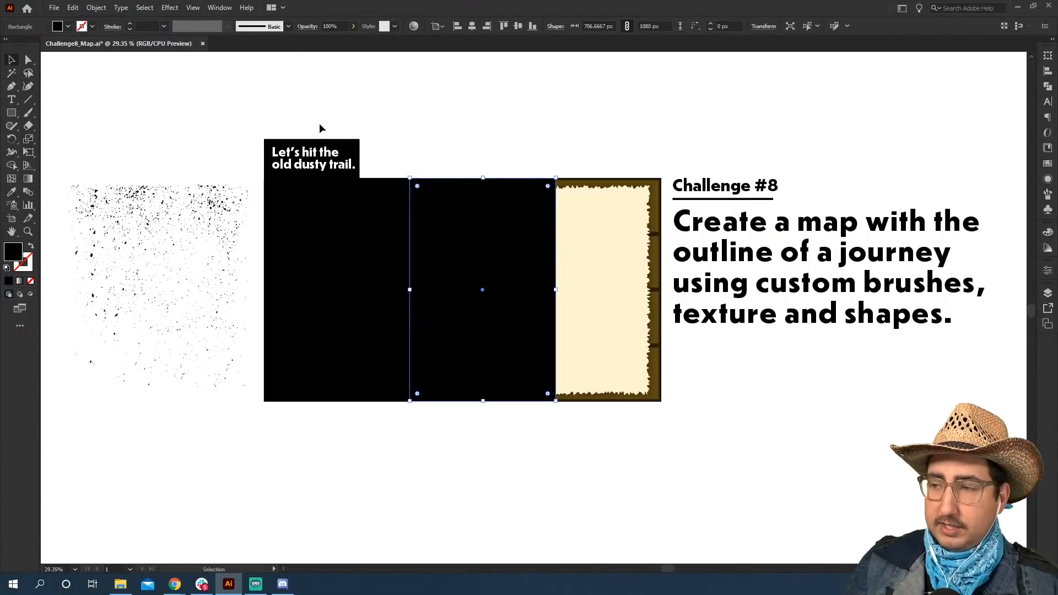
pyautogui.press('BackSpace')
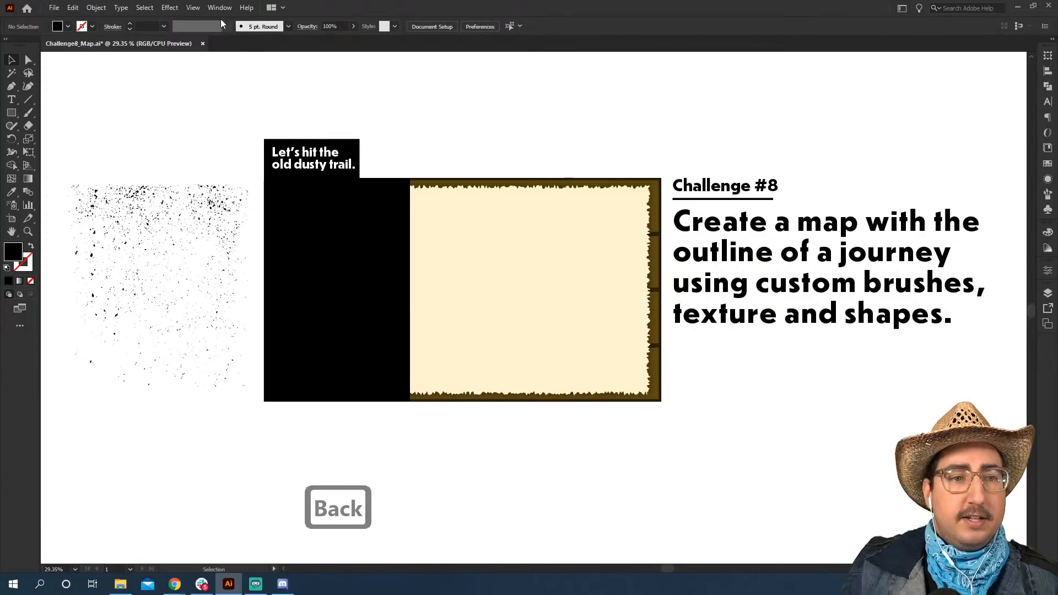
# Duplicate the black rectangle twice so that three equal columns stand edge to edge across the artboard.
pyautogui.click(197, 10)
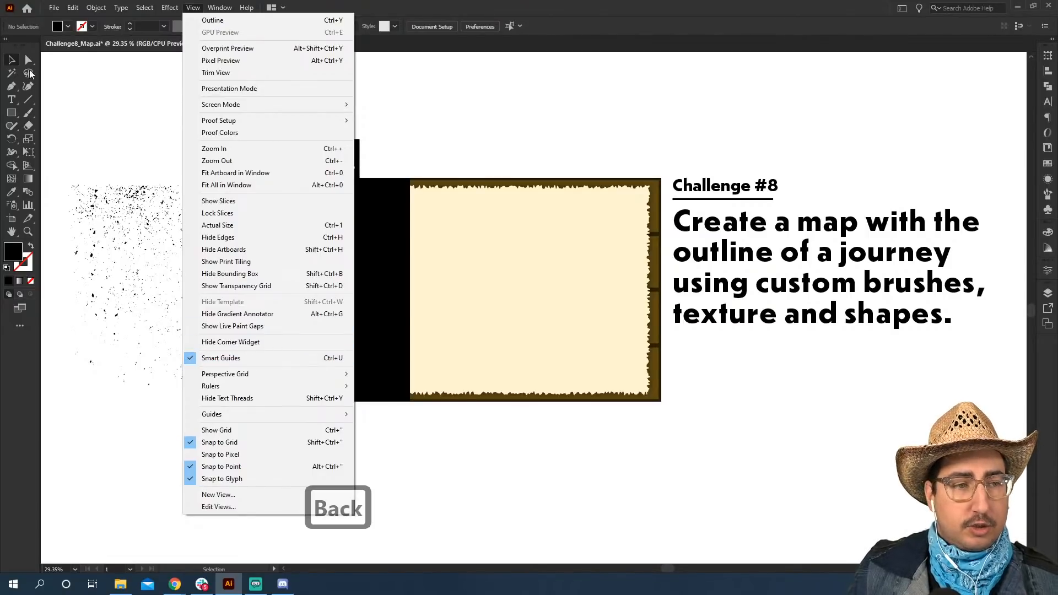
pyautogui.click(13, 61)
pyautogui.click(408, 338)
pyautogui.press('z')
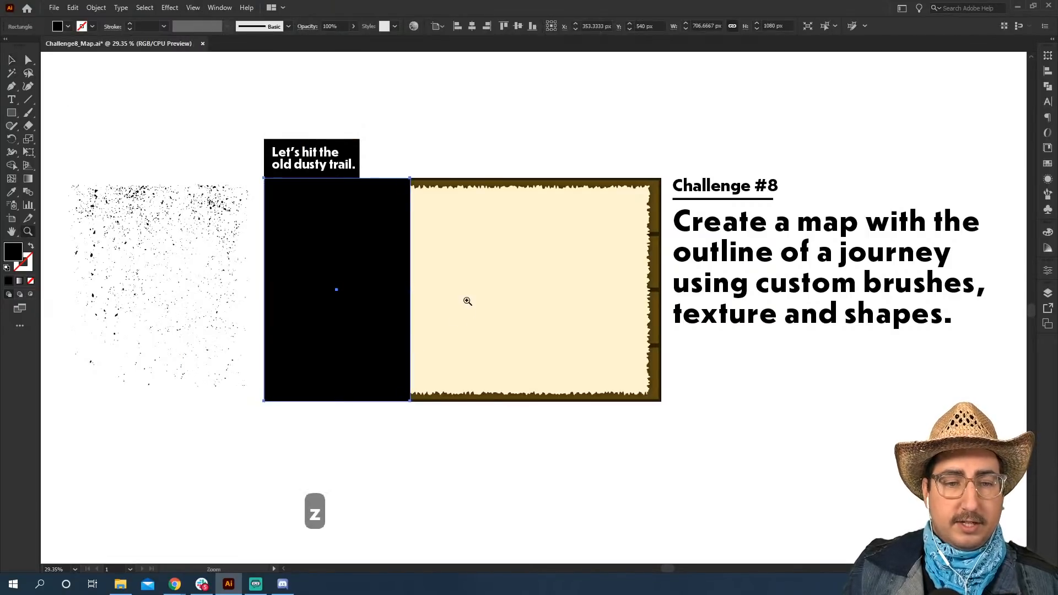
pyautogui.click(467, 300)
pyautogui.click(500, 285)
pyautogui.press('space')
pyautogui.moveTo(479, 341); pyautogui.dragTo(375, 293)
pyautogui.press('v')
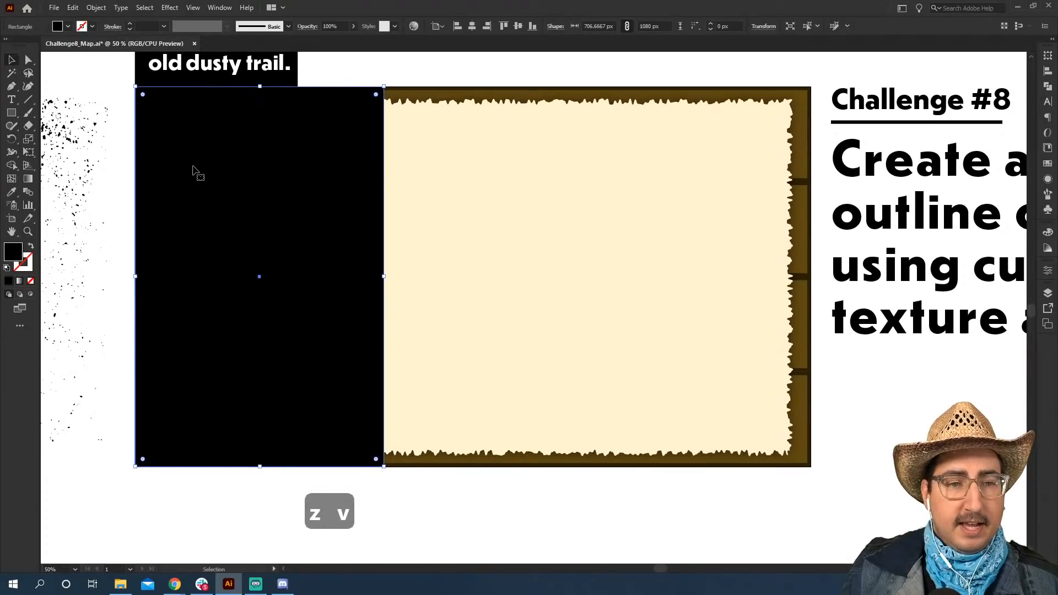
pyautogui.moveTo(199, 172); pyautogui.dragTo(668, 208)
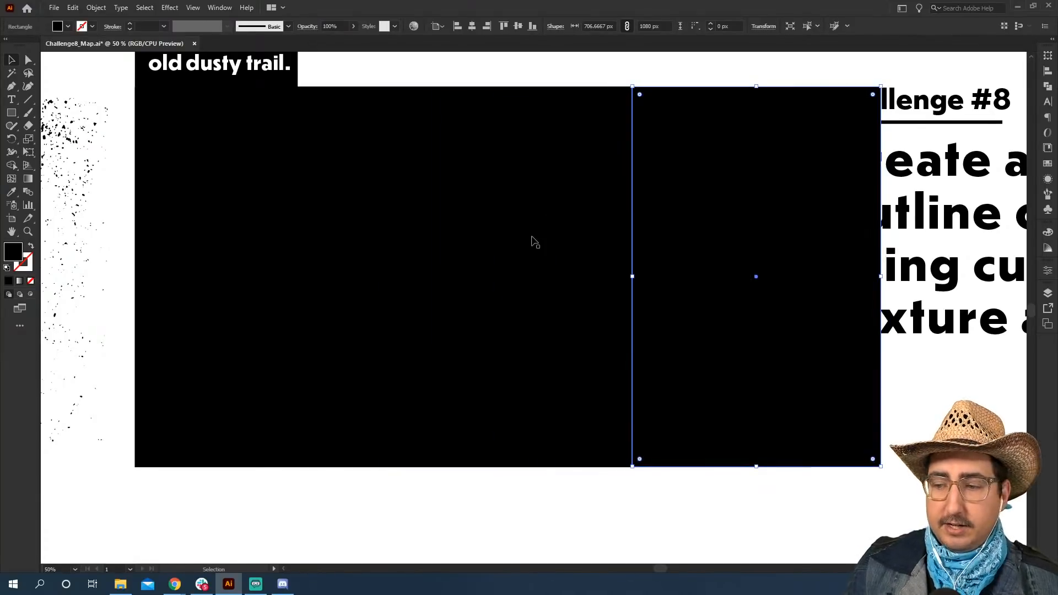
# Select all three rectangles and narrow them together to the artboard's width, making each about 641 px wide.
pyautogui.keyDown('shift'); pyautogui.click(468, 232); pyautogui.keyUp('shift')
pyautogui.keyDown('shift'); pyautogui.click(273, 212); pyautogui.keyUp('shift')
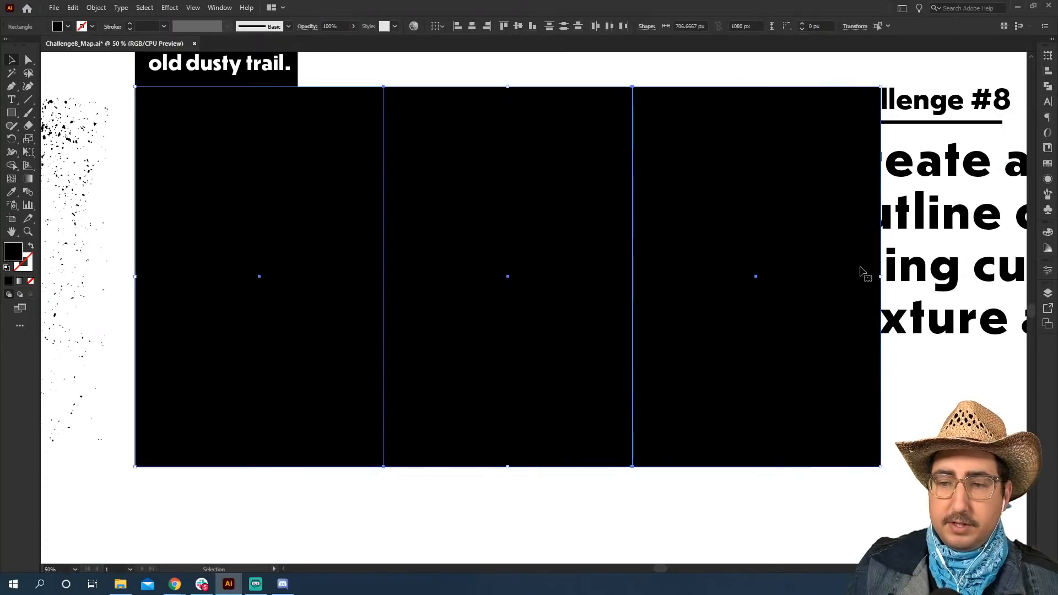
pyautogui.moveTo(880, 278); pyautogui.dragTo(810, 277)
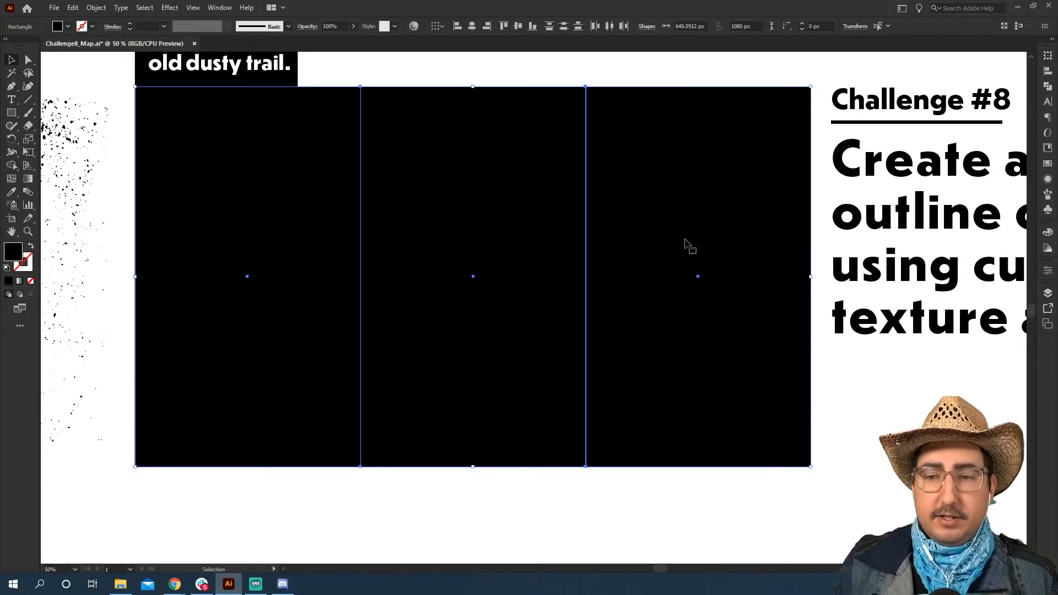
# Narrow the three columns, duplicate a fourth beside them, and stretch all four to the artboard's width, each about 480 px wide.
pyautogui.moveTo(810, 276); pyautogui.dragTo(617, 276)
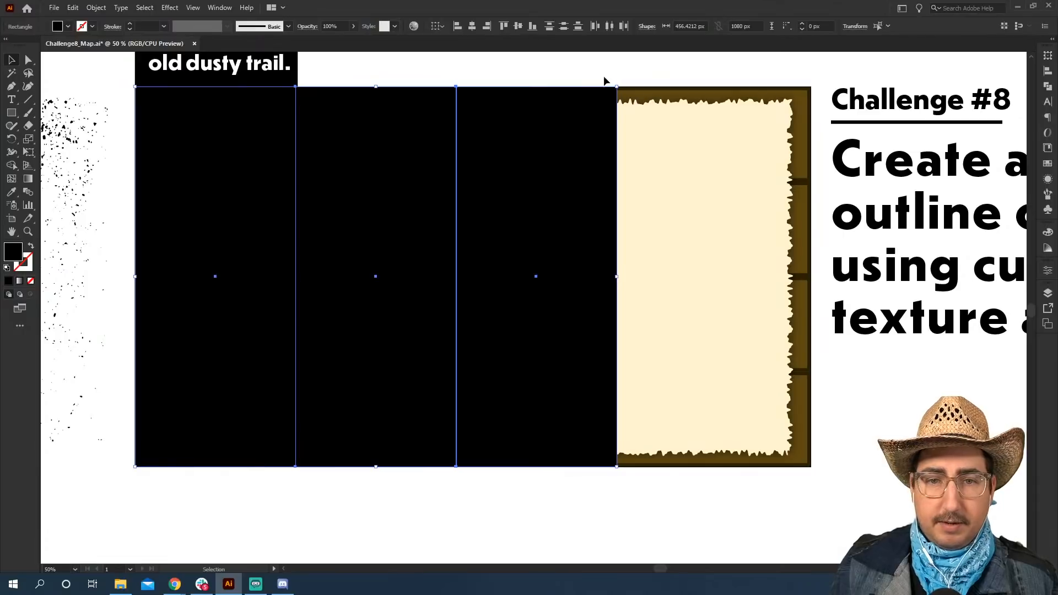
pyautogui.click(604, 81)
pyautogui.moveTo(559, 185); pyautogui.dragTo(716, 204)
pyautogui.keyDown('shift'); pyautogui.click(537, 237); pyautogui.keyUp('shift')
pyautogui.keyDown('shift'); pyautogui.click(313, 223); pyautogui.keyUp('shift')
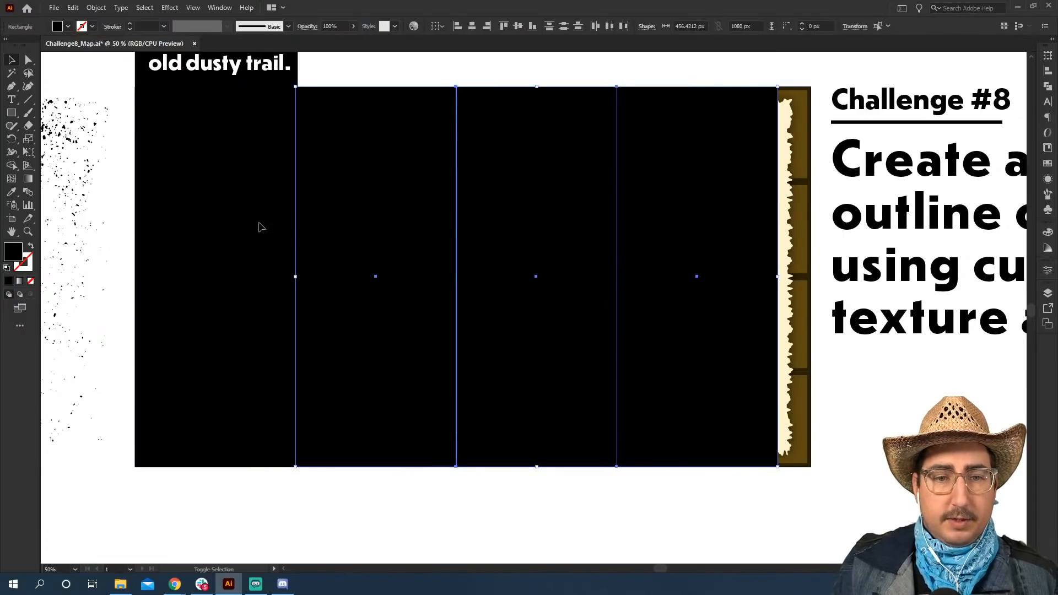
pyautogui.keyDown('shift'); pyautogui.click(261, 226); pyautogui.keyUp('shift')
pyautogui.moveTo(777, 276); pyautogui.dragTo(810, 276)
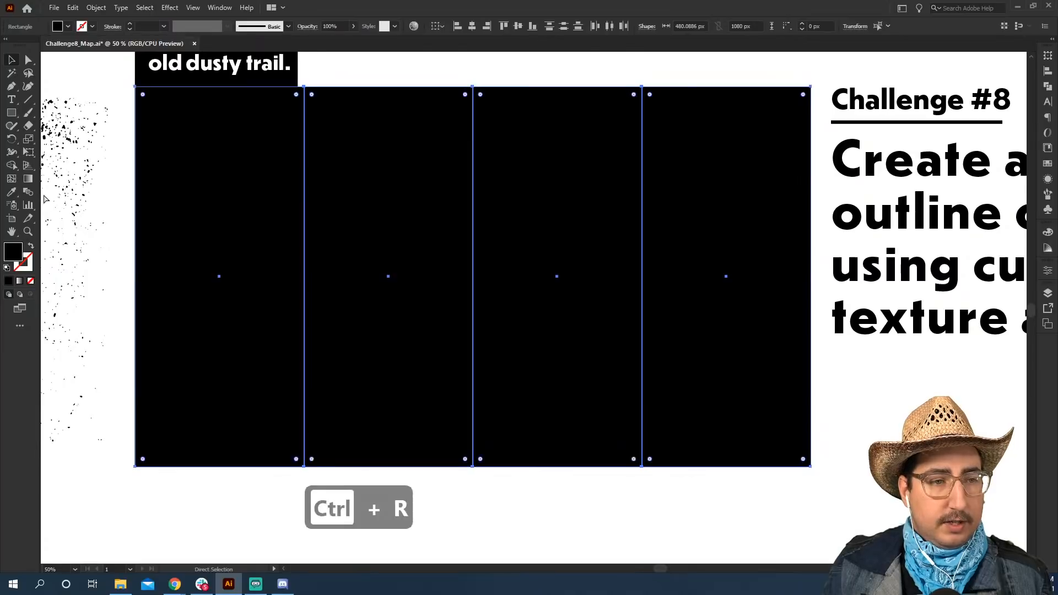
# Show the rulers and undo the four-column changes back to three columns filling the artboard.
pyautogui.hotkey('ctrl', 'r')
pyautogui.hotkey('ctrl', 'z')
pyautogui.hotkey('ctrl', 'z')
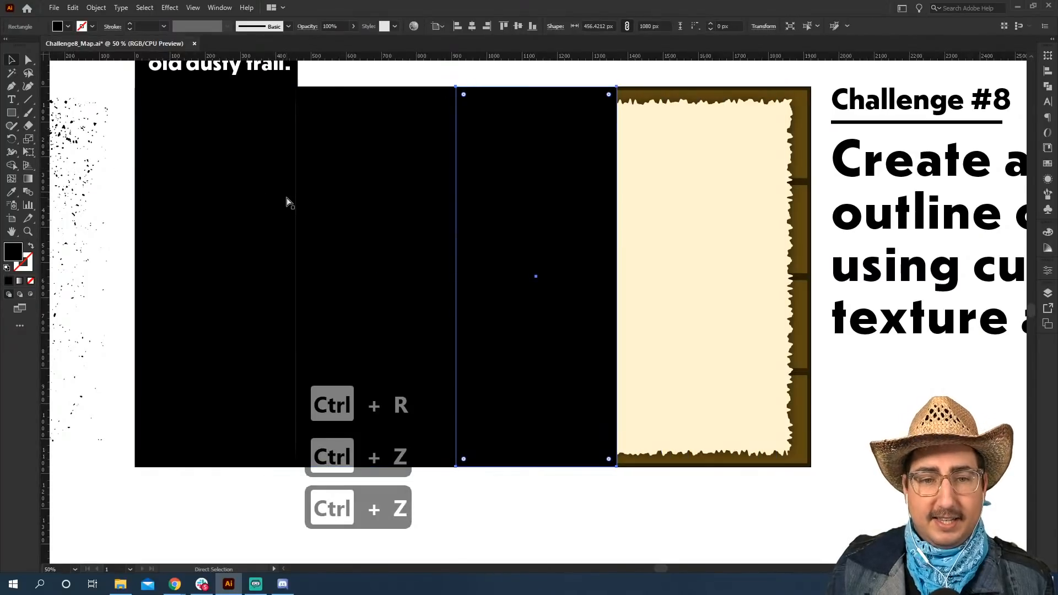
pyautogui.hotkey('ctrl', 'z')
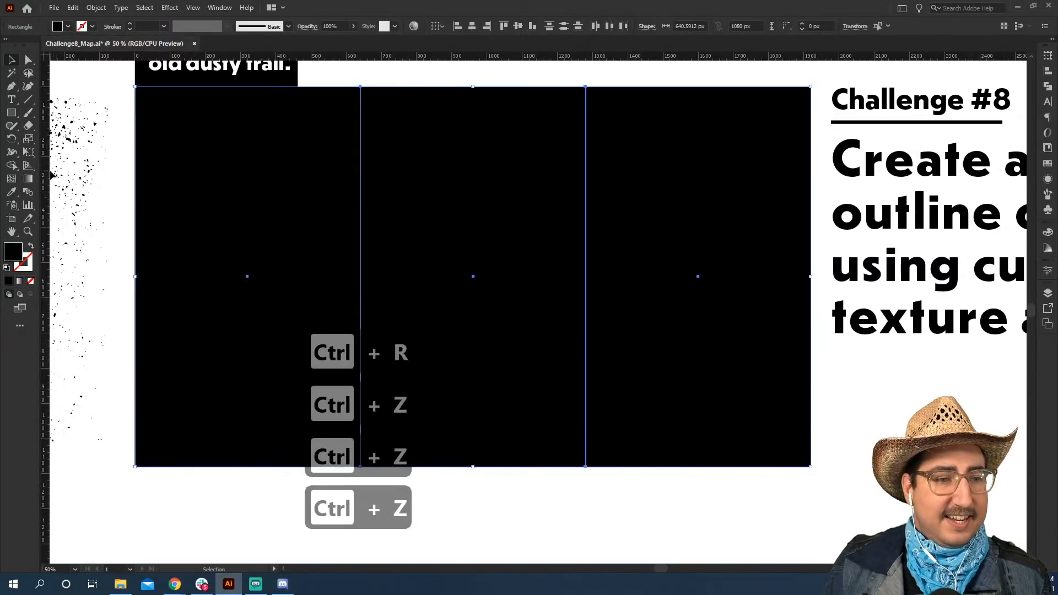
# Place a vertical ruler guide on the boundary between the first and second columns.
pyautogui.click(193, 7)
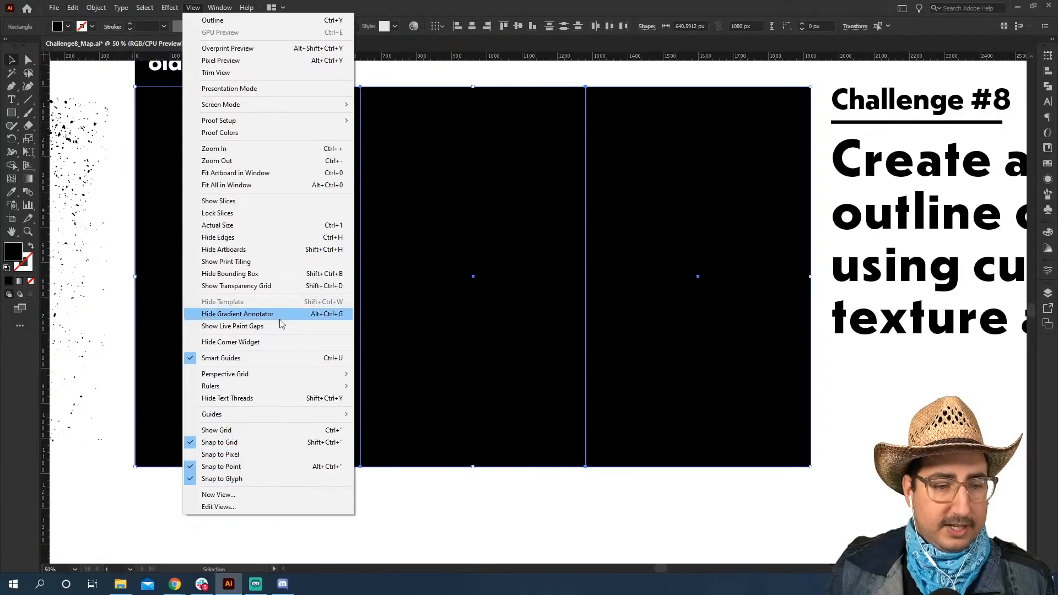
pyautogui.moveTo(273, 385)
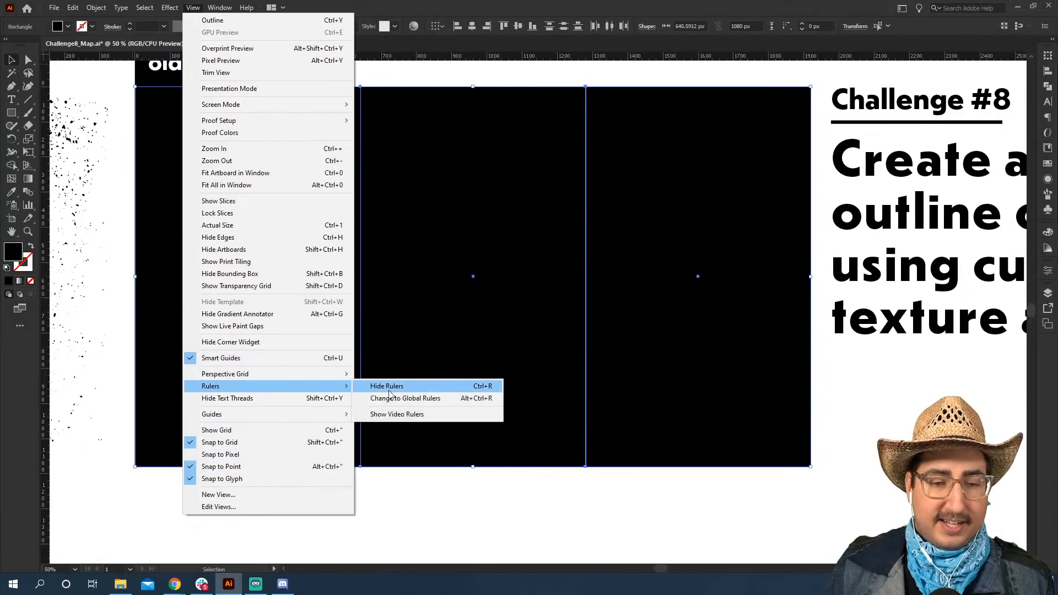
pyautogui.click(46, 95)
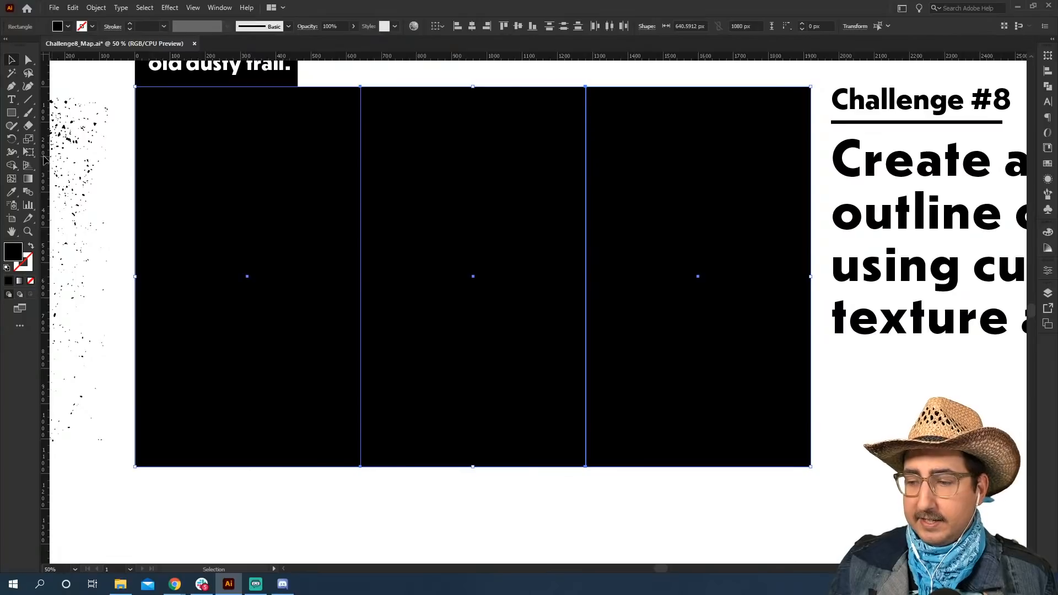
pyautogui.moveTo(68, 161); pyautogui.dragTo(361, 195)
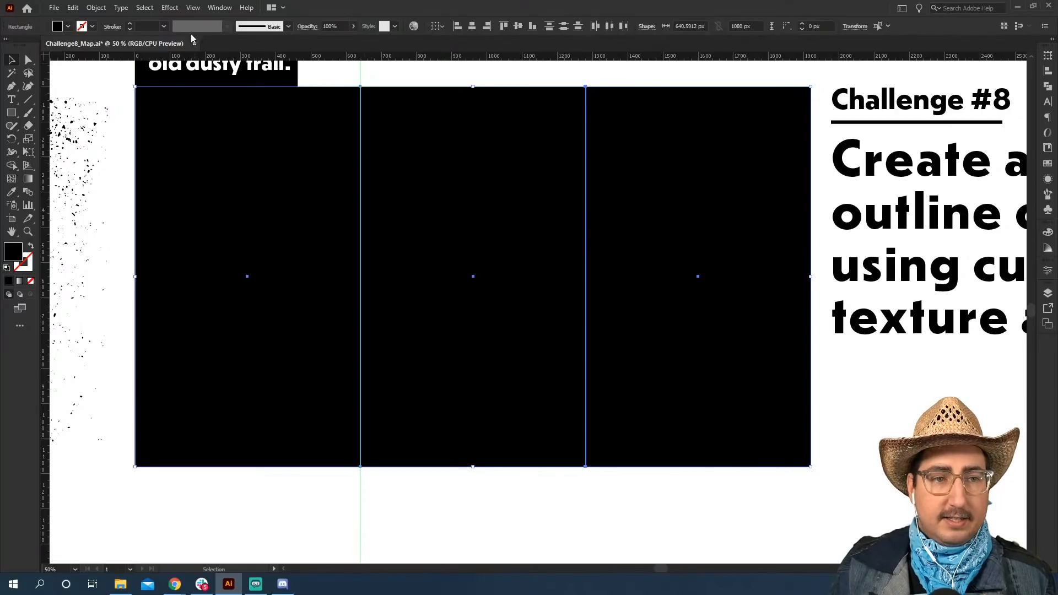
# Turn off Snap to Grid and place a vertical guide on the boundary between the second and third columns.
pyautogui.click(192, 8)
pyautogui.click(261, 443)
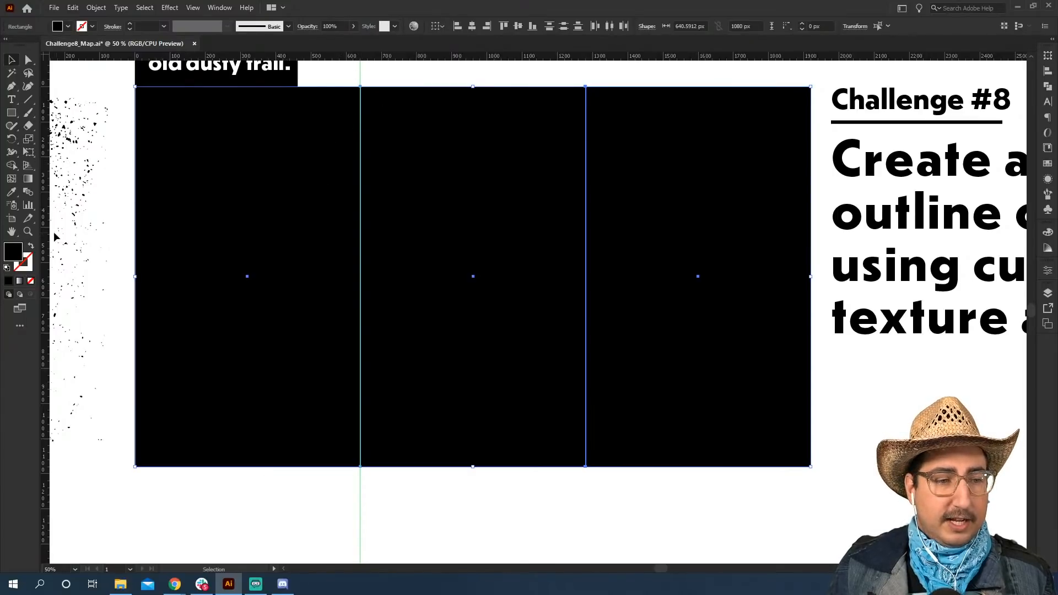
pyautogui.moveTo(44, 237); pyautogui.dragTo(585, 227)
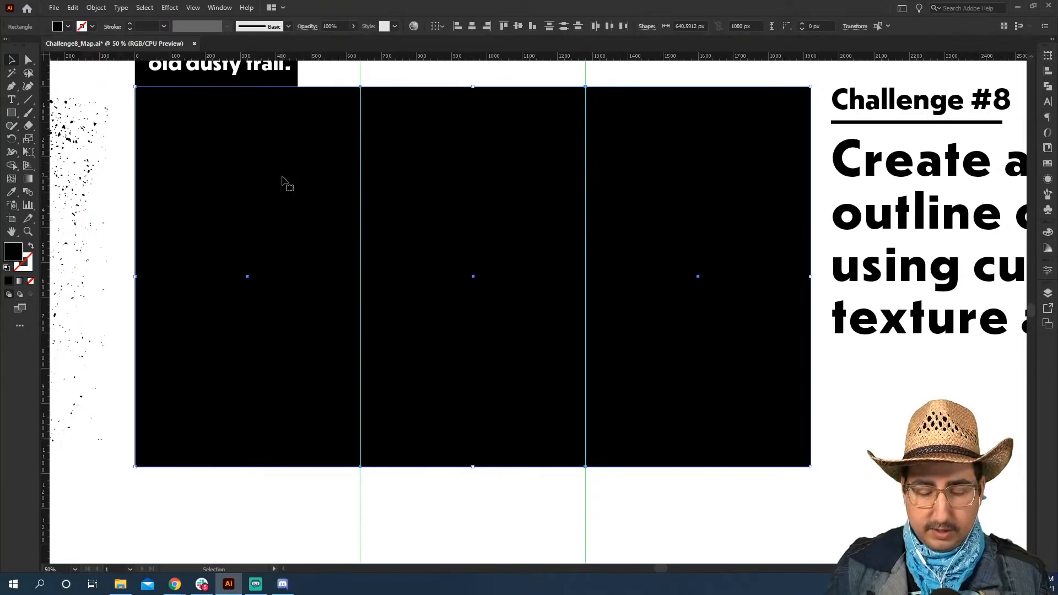
# Rotate the three rectangles 90° into horizontal rows and group them.
pyautogui.press('BackSpace')
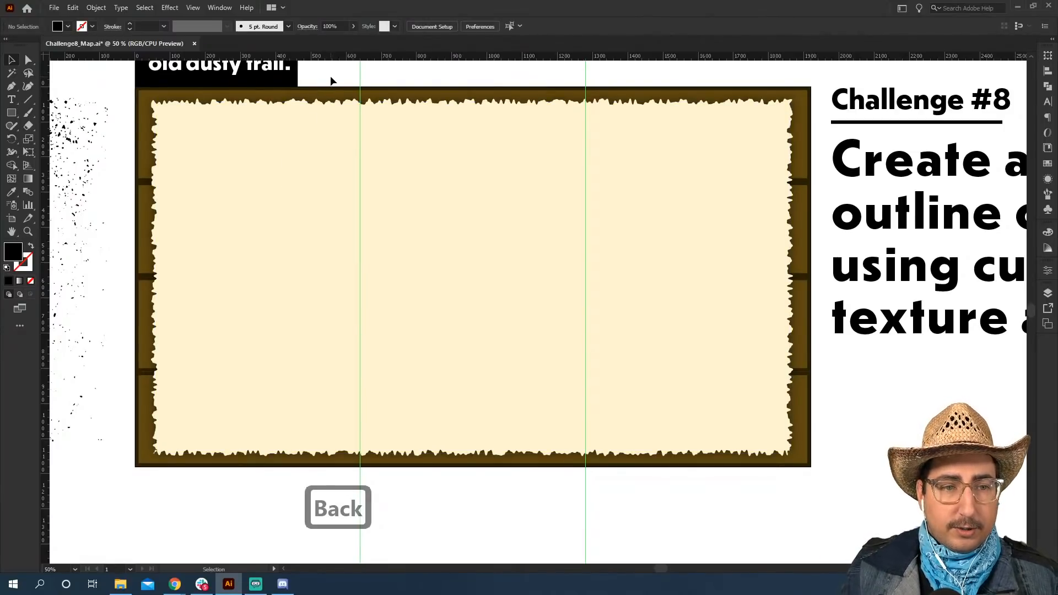
pyautogui.hotkey('ctrl', 'z')
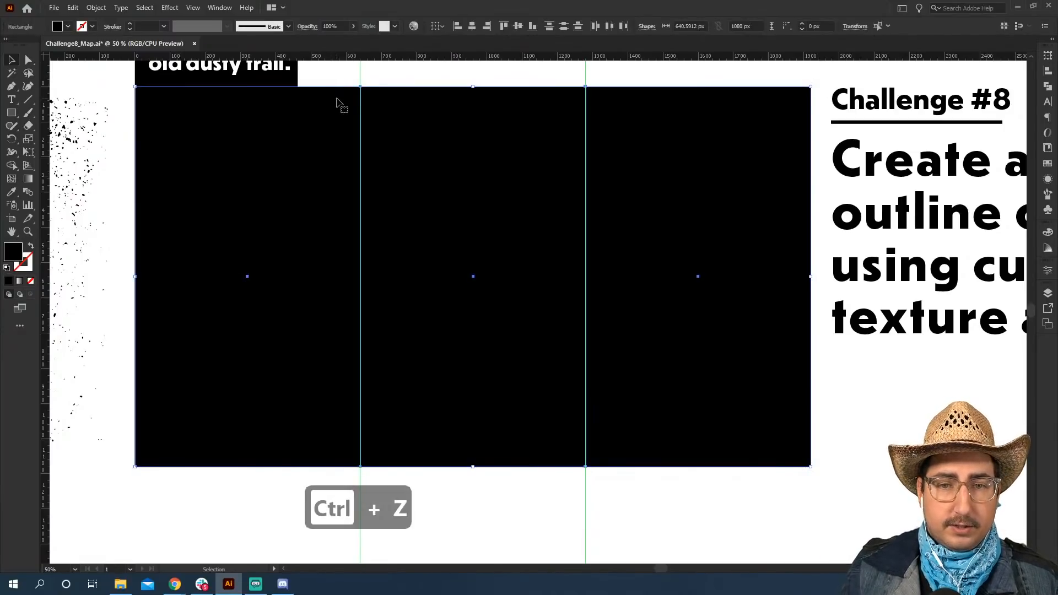
pyautogui.press('r')
pyautogui.moveTo(276, 117); pyautogui.dragTo(588, 147)
pyautogui.hotkey('ctrl', 'g')
# Scale the rotated group from its corners to match the artboard at 1920 by 1080 px.
pyautogui.scroll(-1, 577, 174)
pyautogui.press('z')
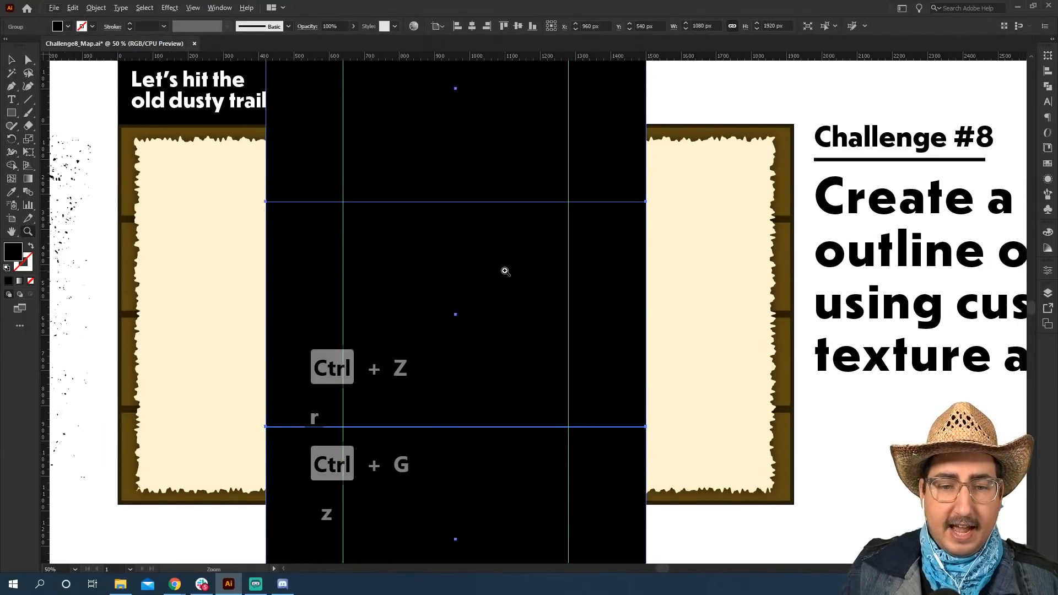
pyautogui.press('v')
pyautogui.moveTo(632, 116); pyautogui.dragTo(731, 215)
pyautogui.press('space')
pyautogui.moveTo(407, 477); pyautogui.dragTo(396, 335)
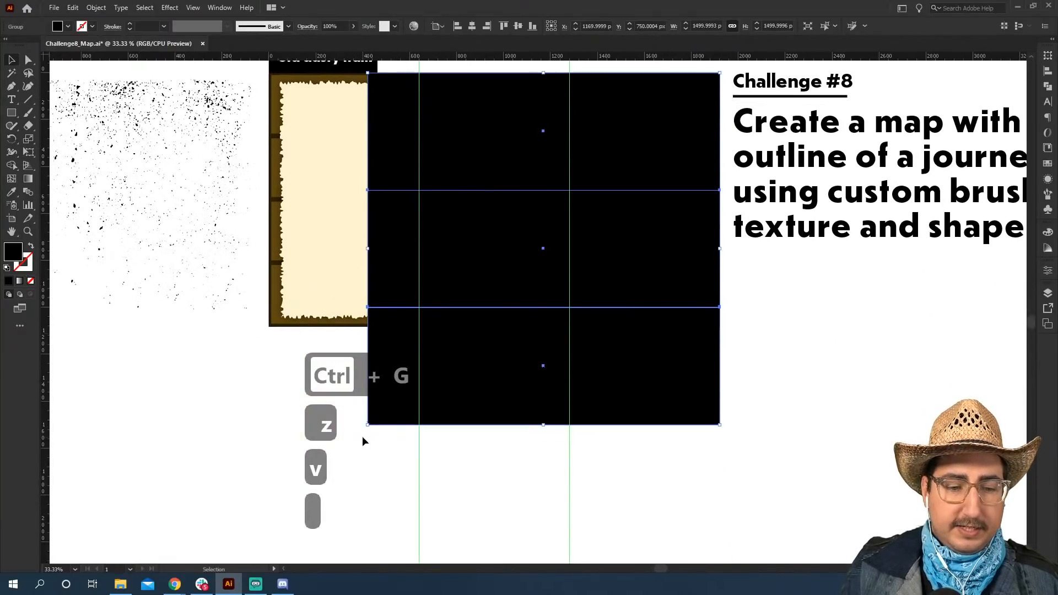
pyautogui.moveTo(368, 427); pyautogui.dragTo(269, 325)
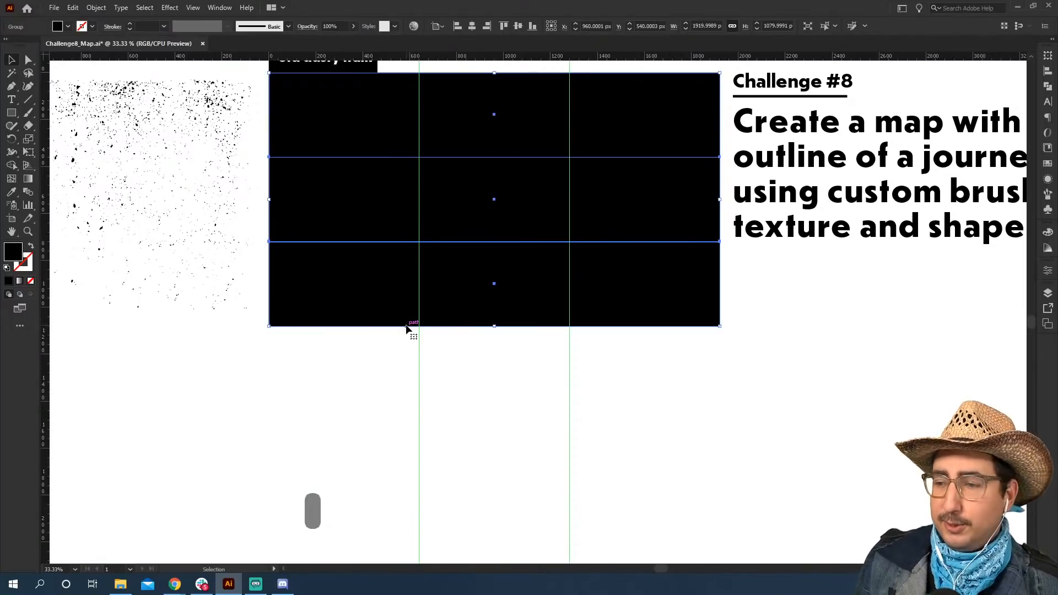
# Place two horizontal ruler guides on the boundaries between the three rows of the group.
pyautogui.press('z')
pyautogui.click(498, 201)
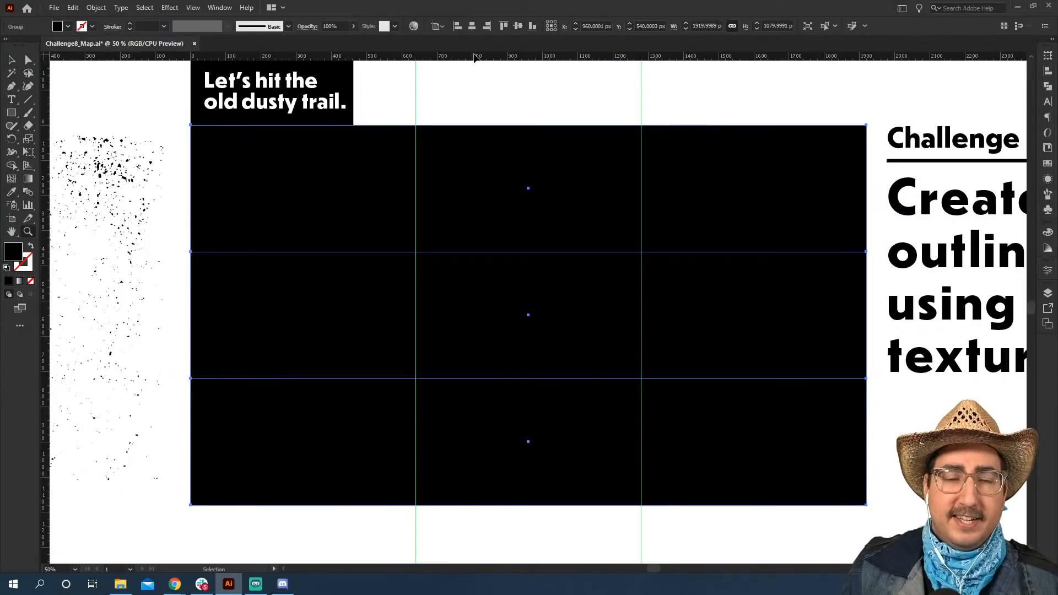
pyautogui.moveTo(484, 56); pyautogui.dragTo(492, 377)
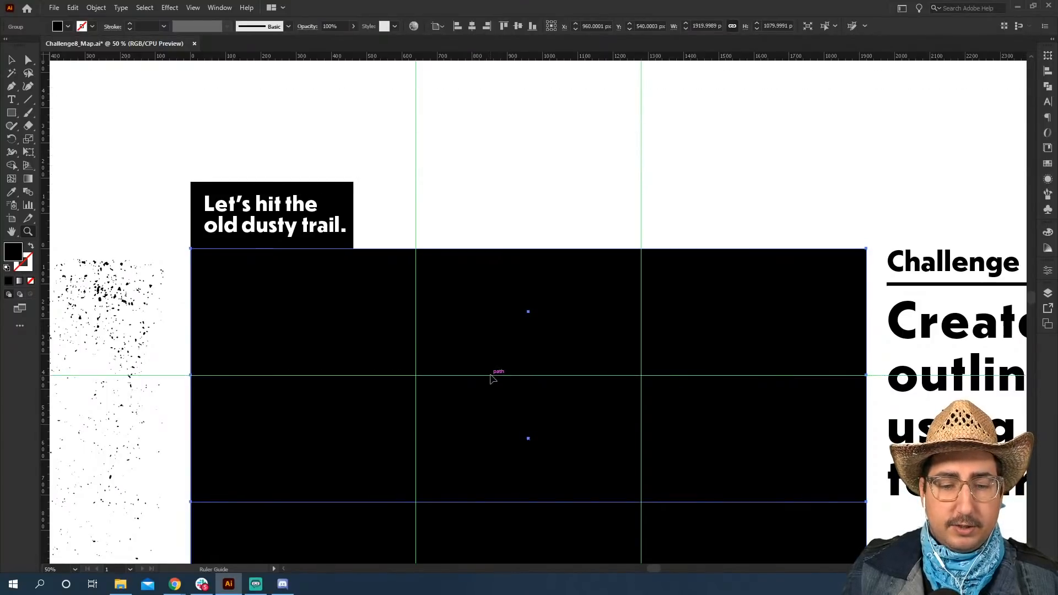
pyautogui.scroll(-2, 482, 324)
pyautogui.scroll(-1, 482, 324)
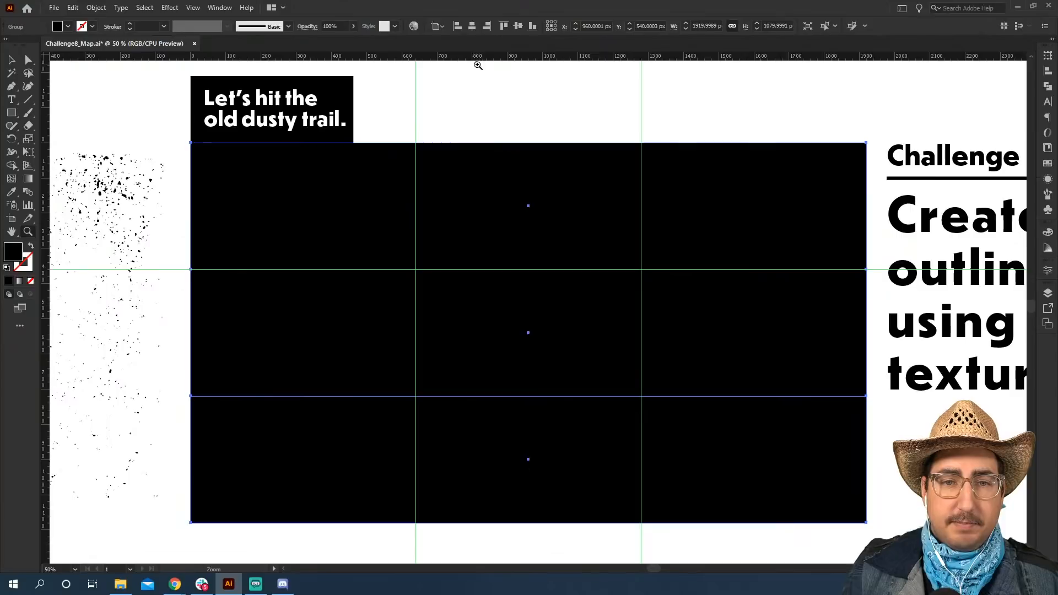
pyautogui.moveTo(478, 57); pyautogui.dragTo(465, 396)
# Delete the group of black rectangles and unlock the guides.
pyautogui.press('v')
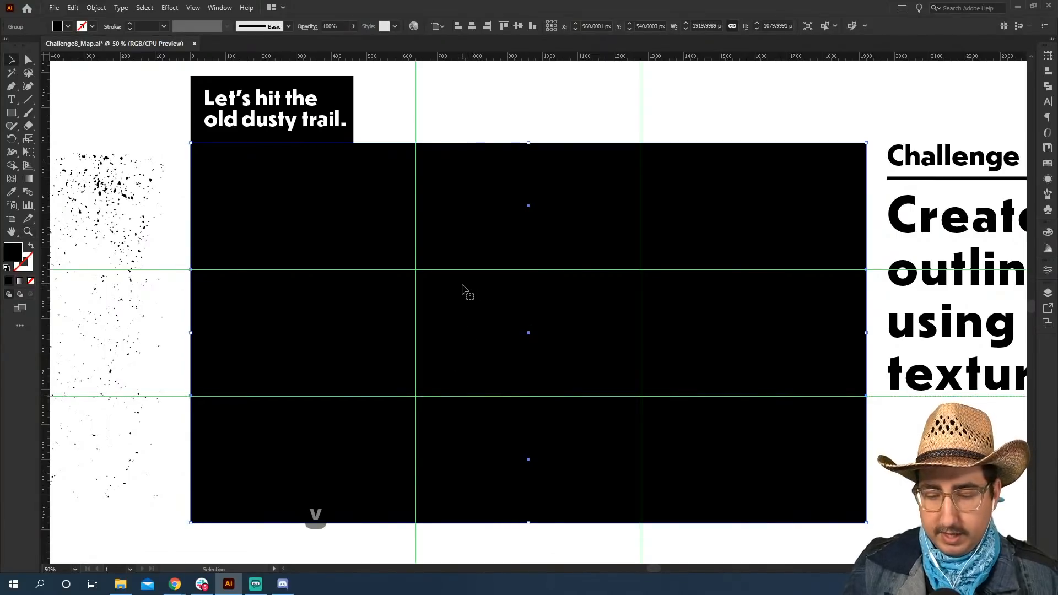
pyautogui.press('BackSpace')
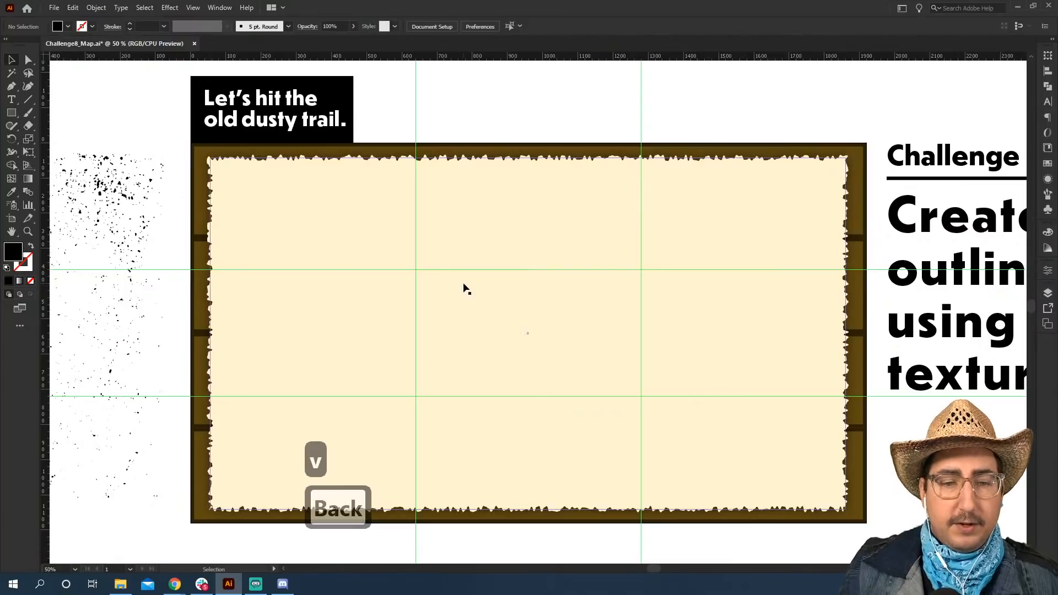
pyautogui.click(202, 9)
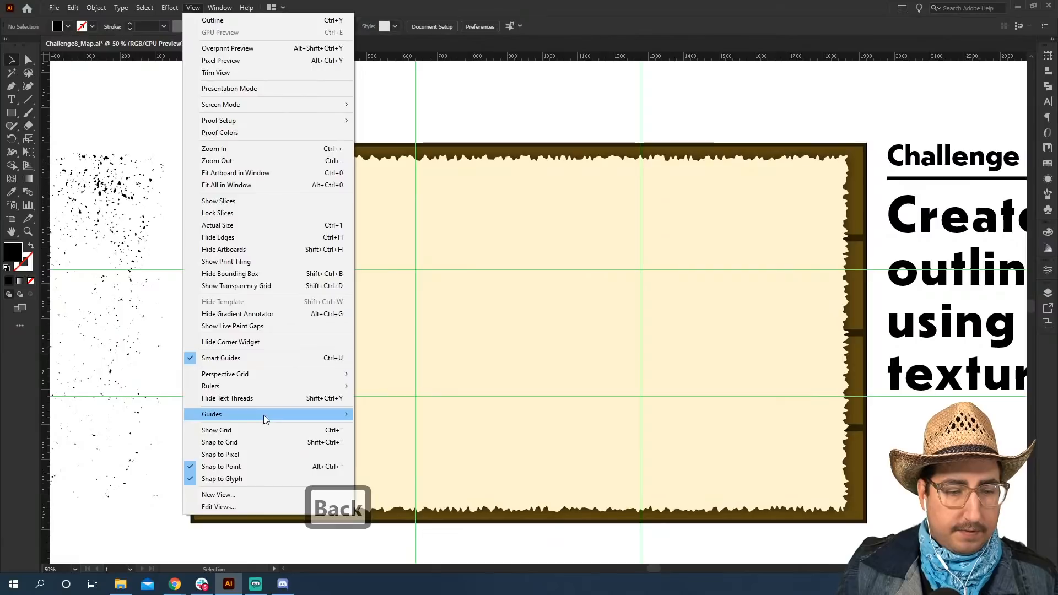
pyautogui.moveTo(264, 414)
pyautogui.click(389, 427)
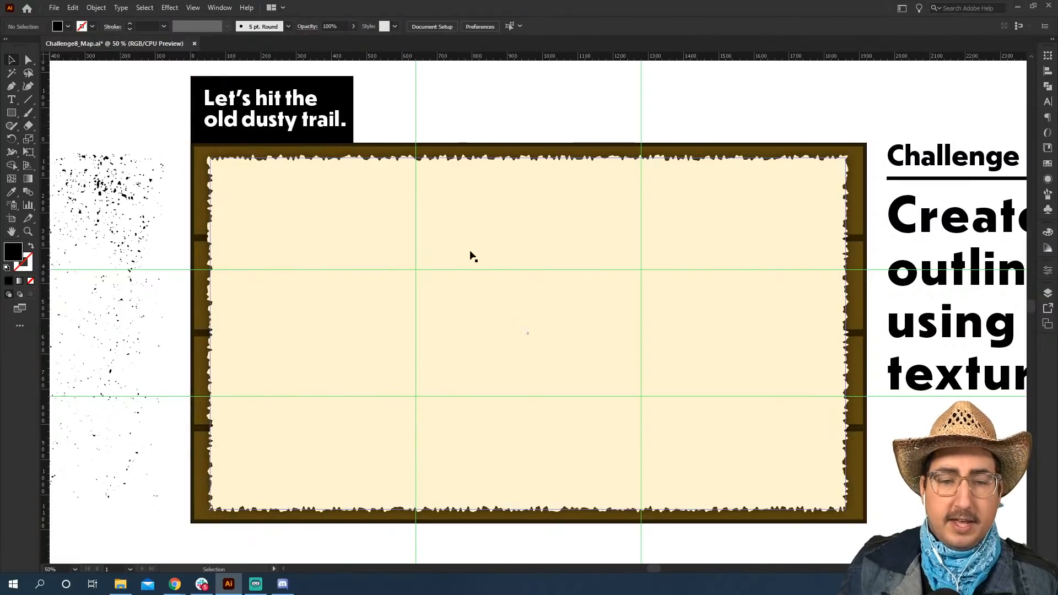
# Try moving the upper horizontal guide downward twice, undoing each move.
pyautogui.moveTo(472, 270); pyautogui.dragTo(465, 352)
pyautogui.hotkey('ctrl', 'z')
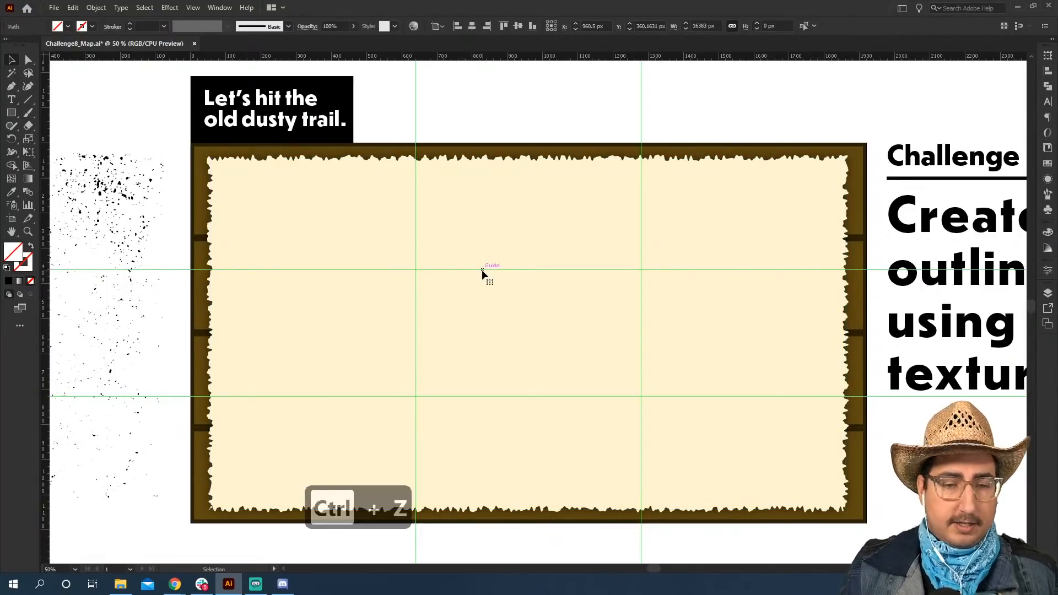
pyautogui.moveTo(483, 271); pyautogui.dragTo(491, 330)
pyautogui.hotkey('ctrl', 'z')
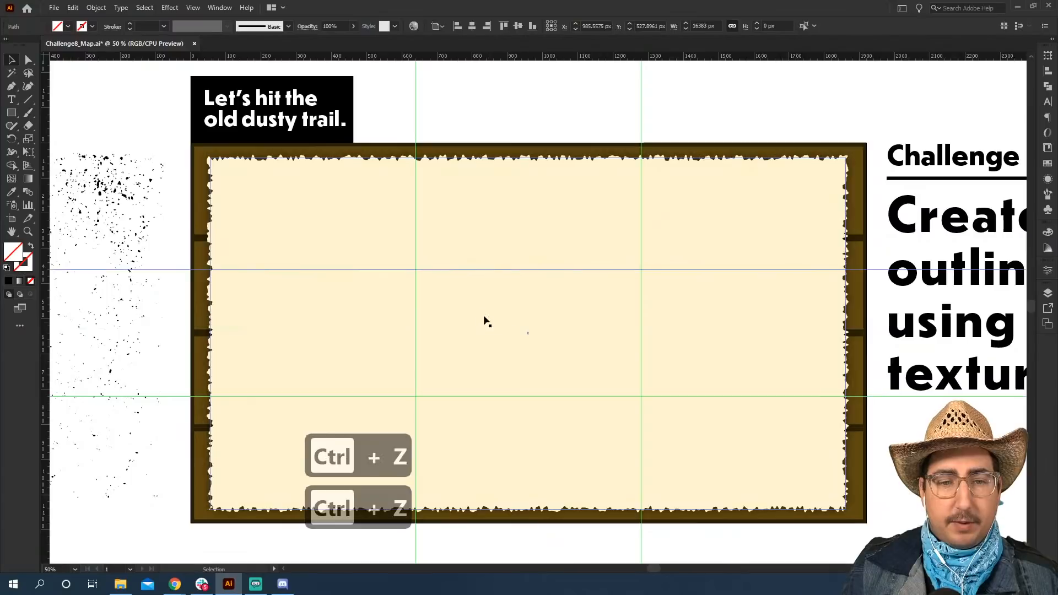
# Try deleting the upper horizontal guide, restore it, and lock all guides.
pyautogui.press('BackSpace')
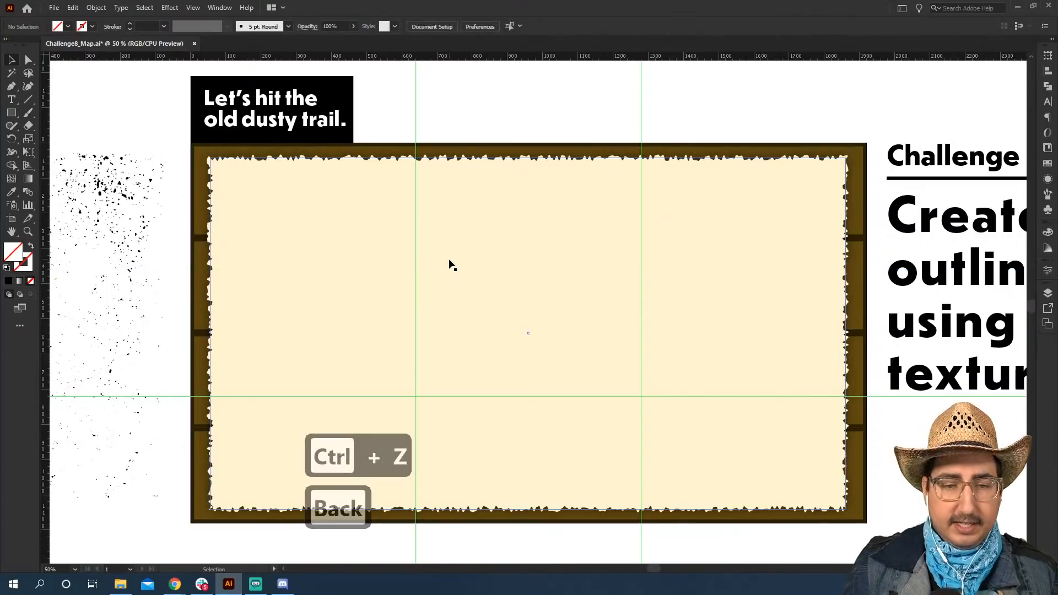
pyautogui.hotkey('ctrl', 'z')
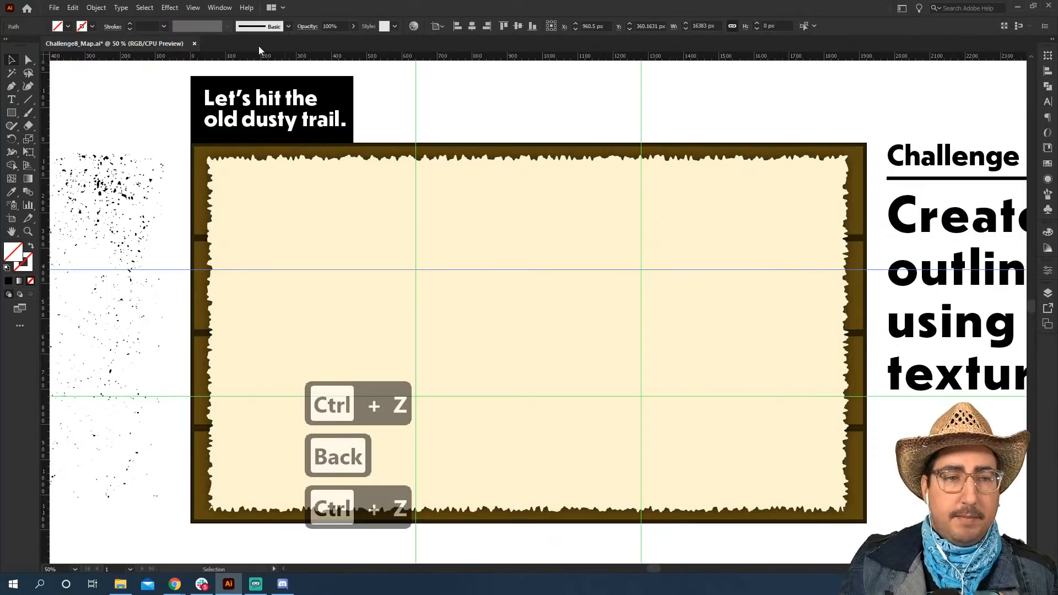
pyautogui.click(193, 7)
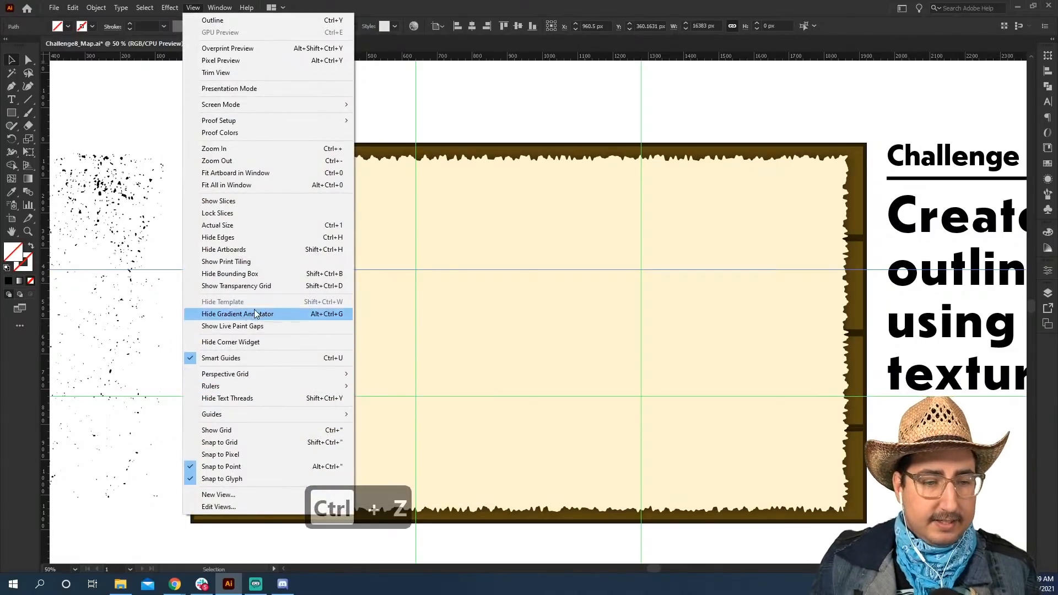
pyautogui.moveTo(256, 412)
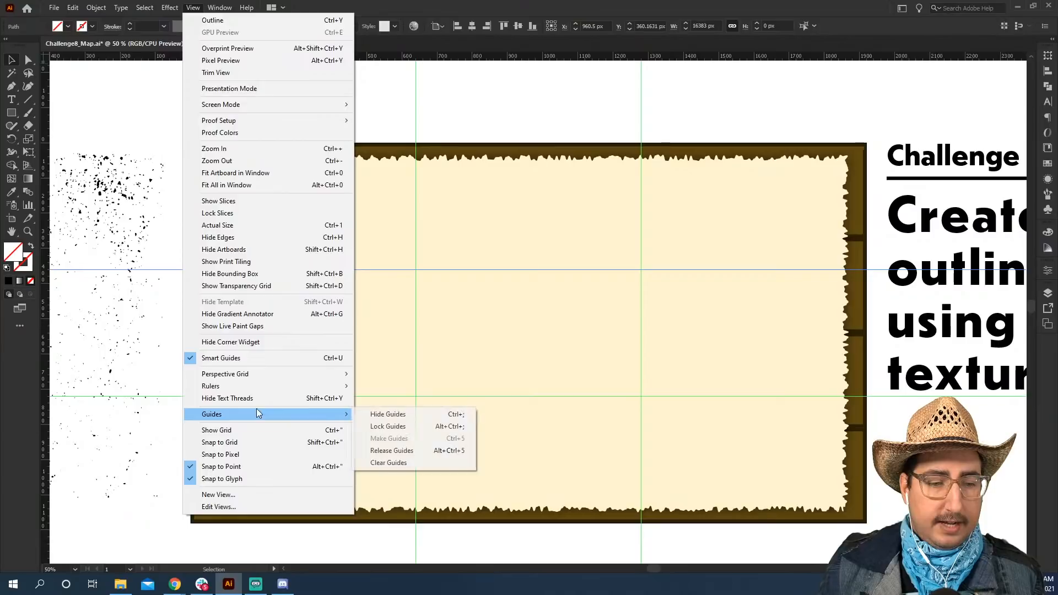
pyautogui.click(389, 426)
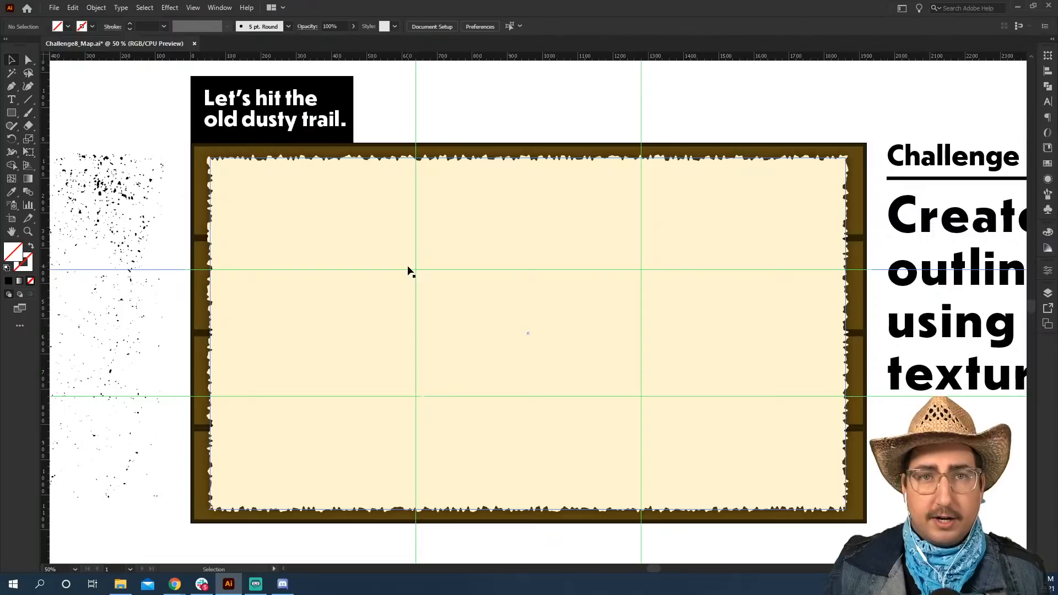
# Draw a rectangle about 420 by 275 px centred on the upper-left guide intersection and convert it into a guide.
pyautogui.press('m')
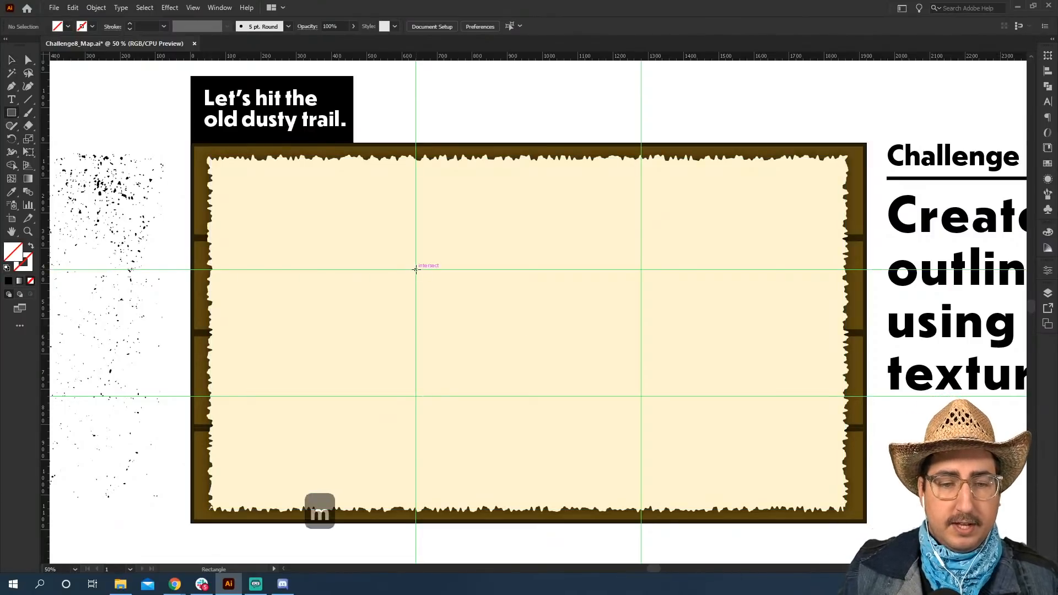
pyautogui.moveTo(416, 270); pyautogui.dragTo(341, 221)
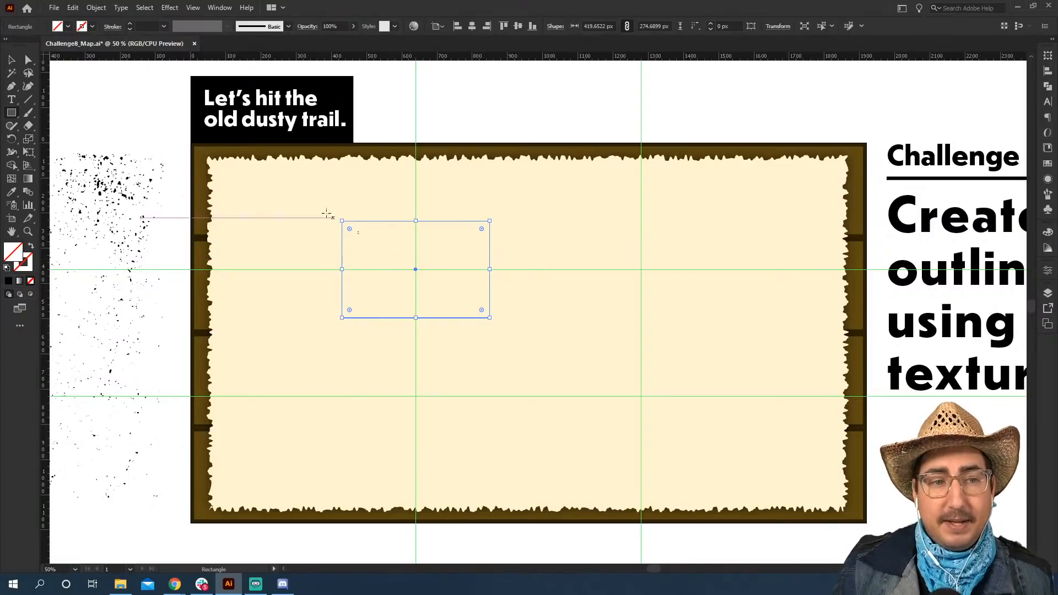
pyautogui.click(192, 8)
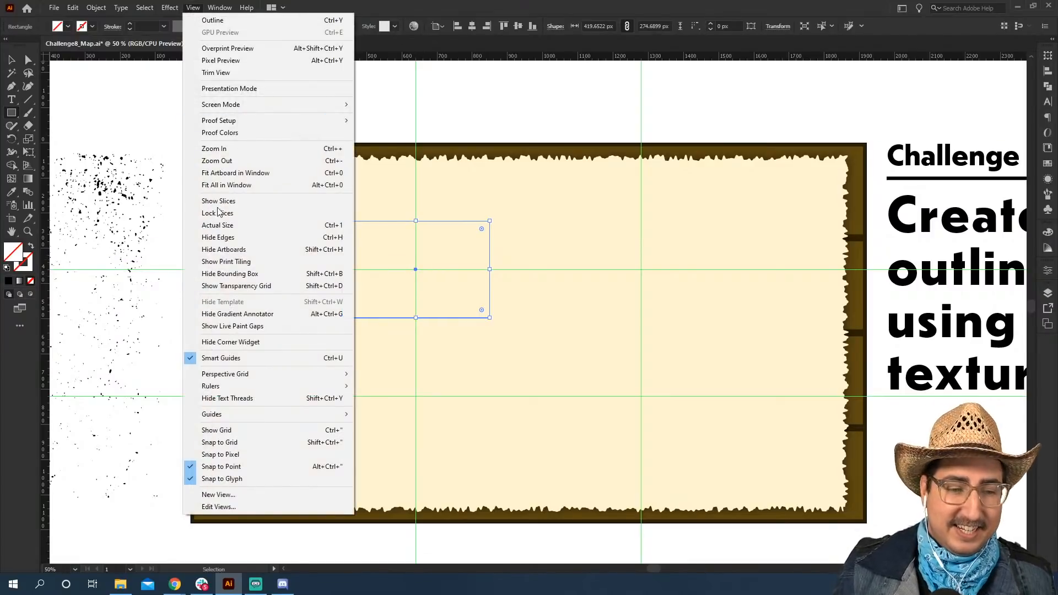
pyautogui.moveTo(270, 416)
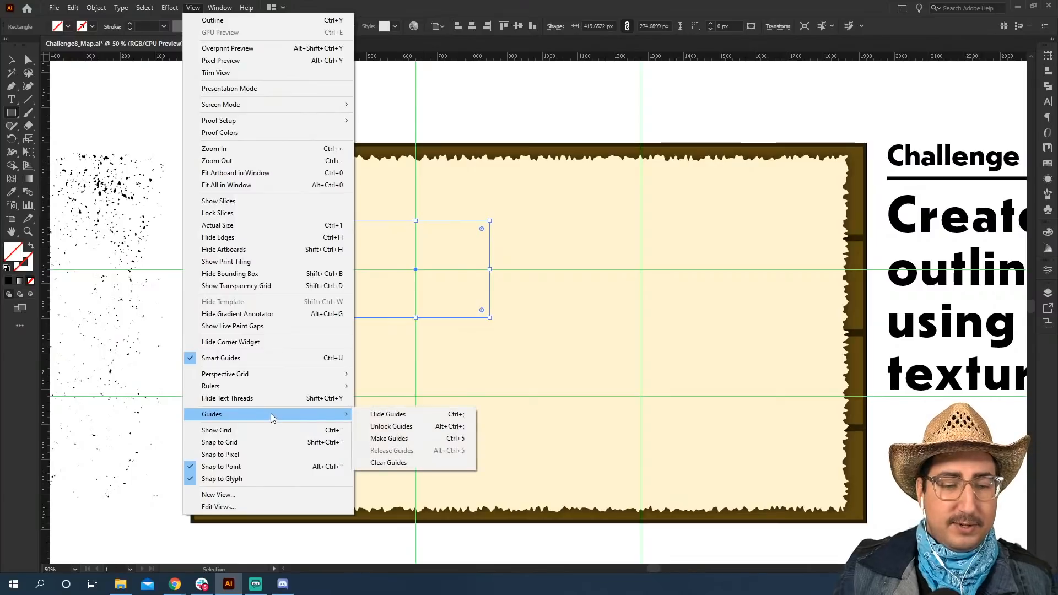
pyautogui.click(406, 437)
# Draw an ellipse about 357 by 228 px centred on the lower-right guide intersection and convert it into a guide.
pyautogui.press('z')
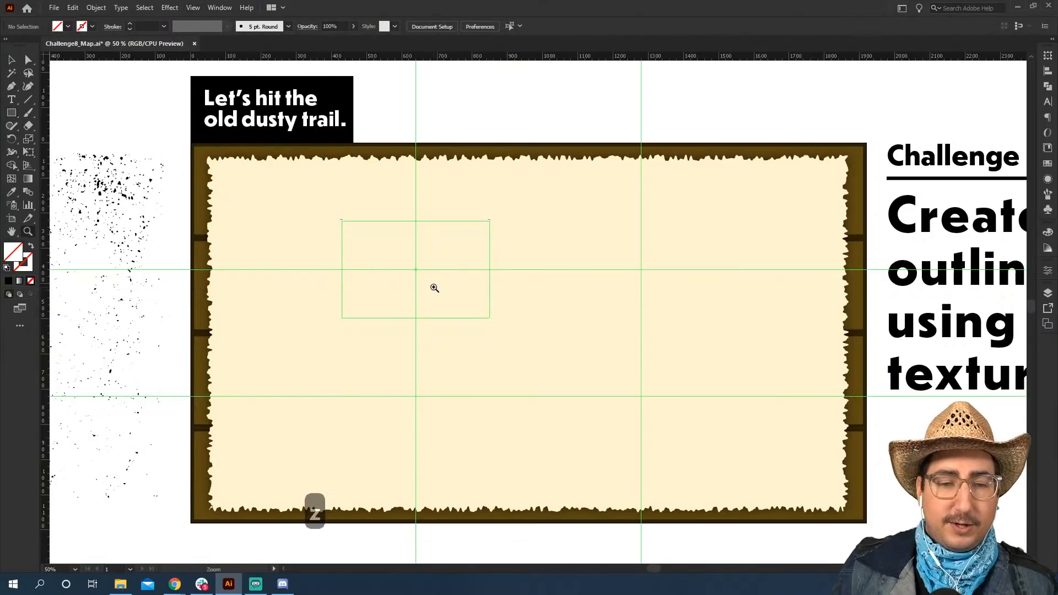
pyautogui.click(434, 287)
pyautogui.press('space')
pyautogui.moveTo(540, 312); pyautogui.dragTo(444, 257)
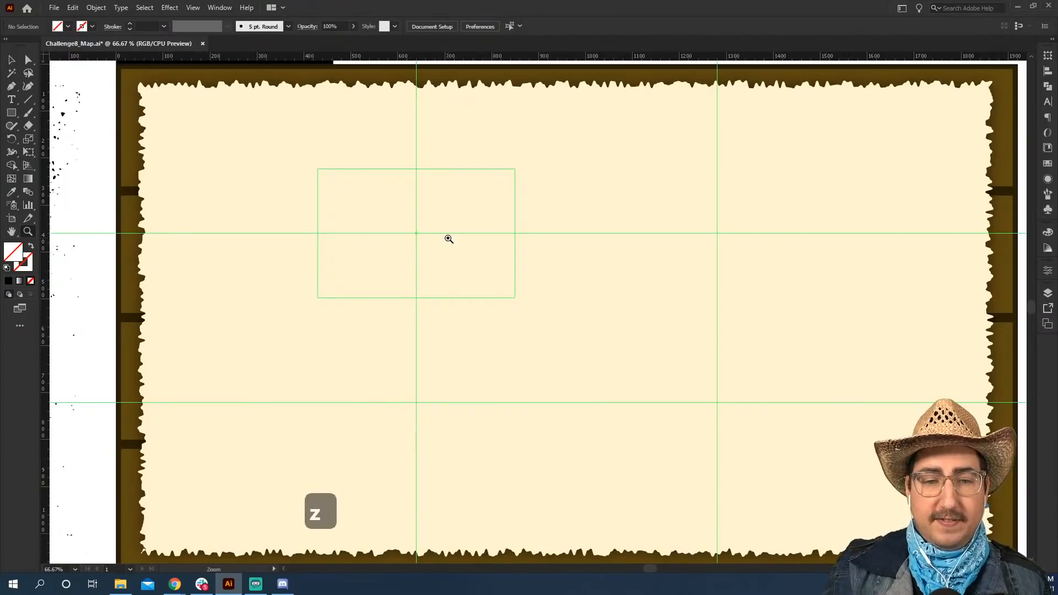
pyautogui.press('l')
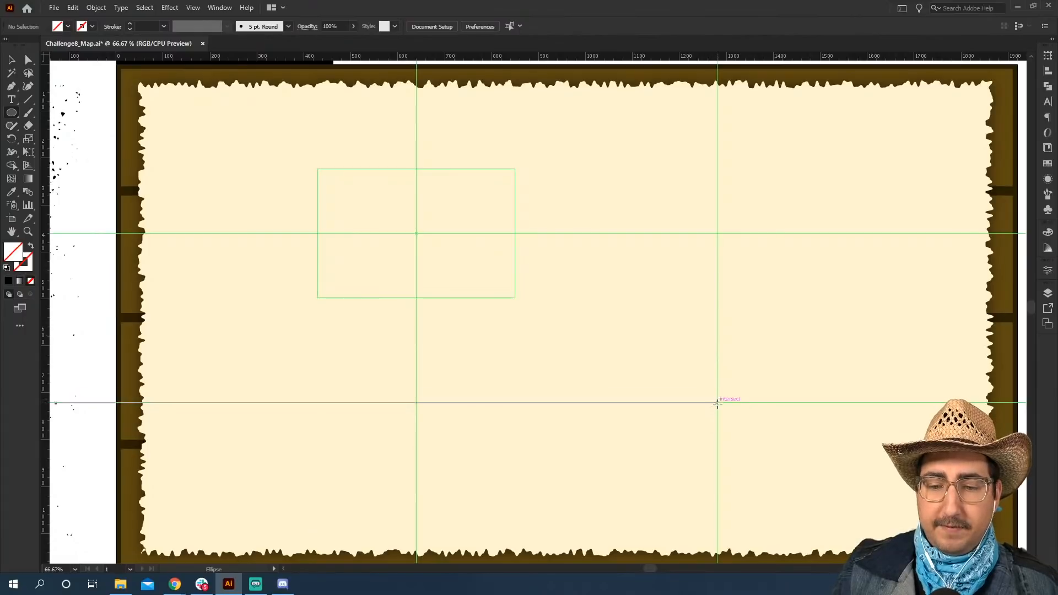
pyautogui.moveTo(717, 402); pyautogui.dragTo(633, 348)
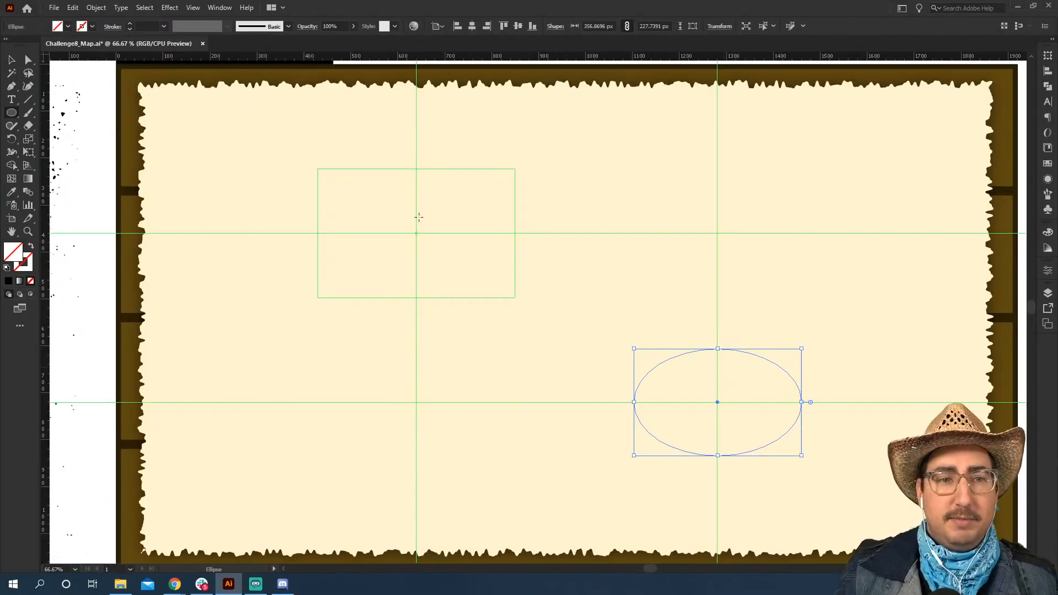
pyautogui.click(188, 12)
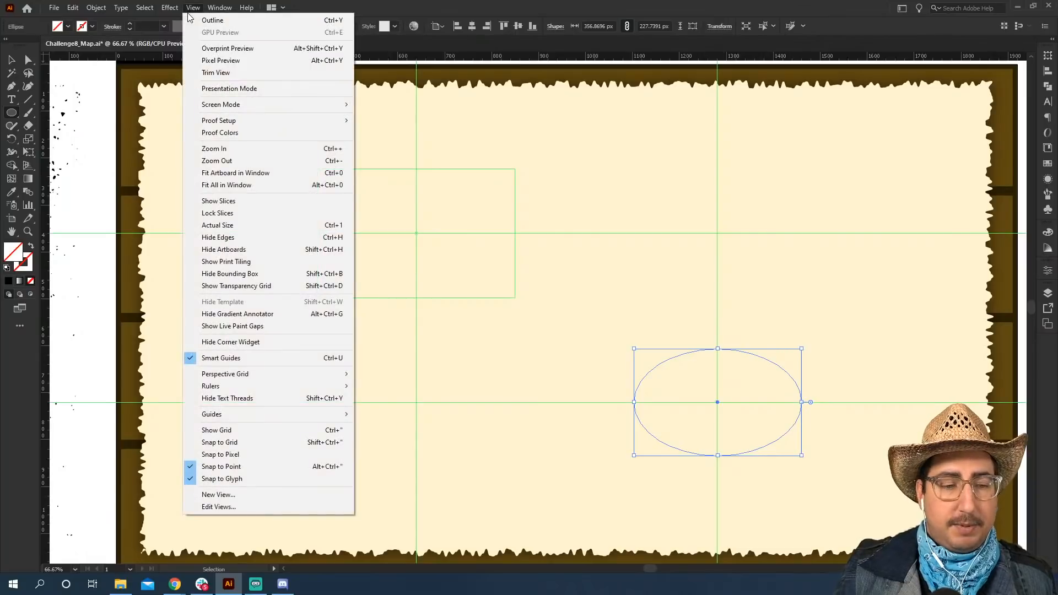
pyautogui.moveTo(320, 416)
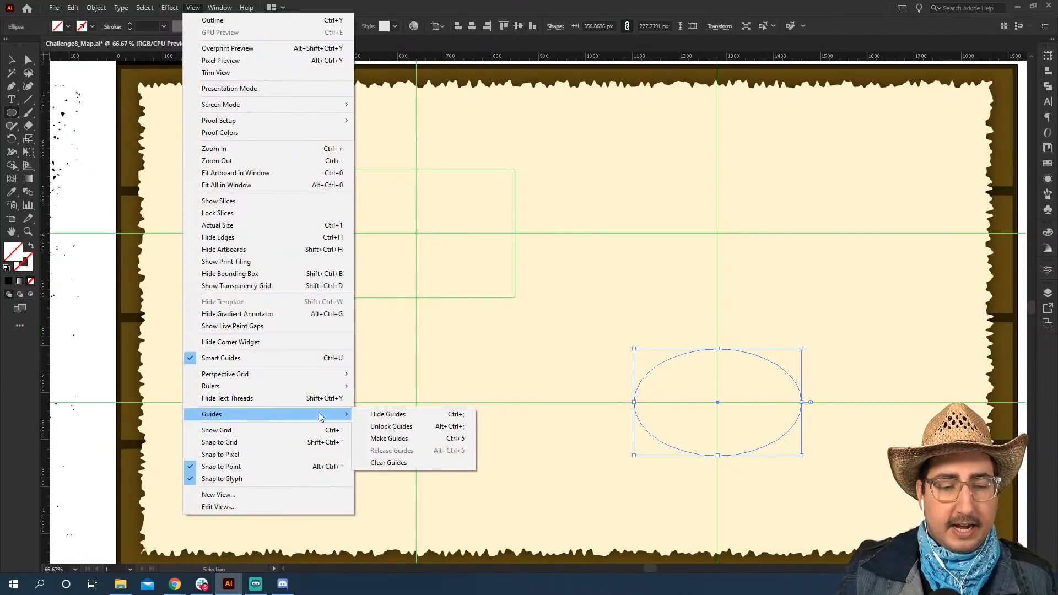
pyautogui.click(399, 439)
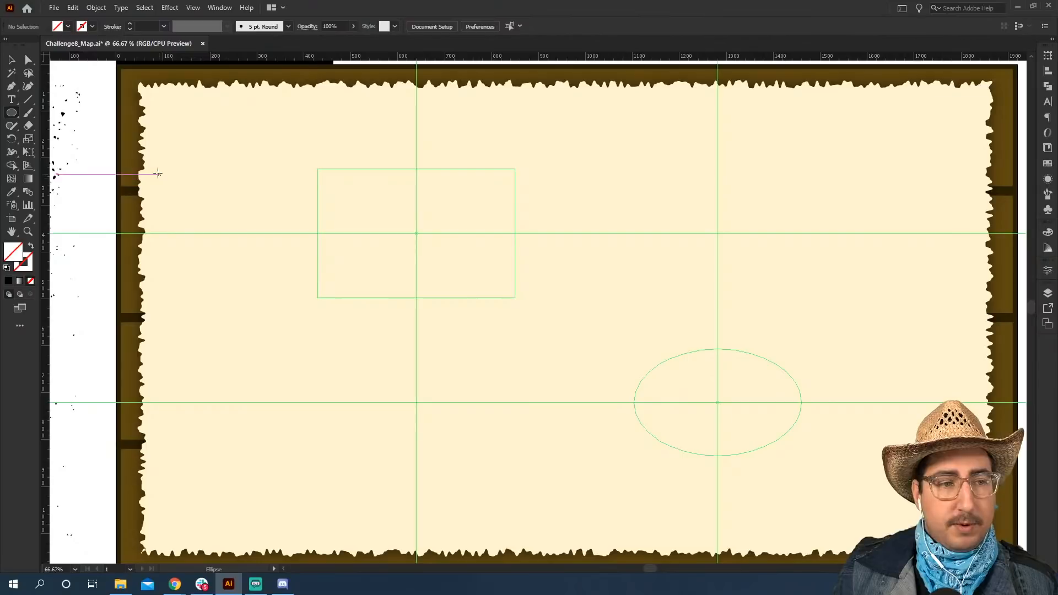
# Create a three-sided polygon with a 50 px radius near the upper-right guide intersection.
pyautogui.moveTo(18, 114); pyautogui.dragTo(63, 152)
pyautogui.click(699, 189)
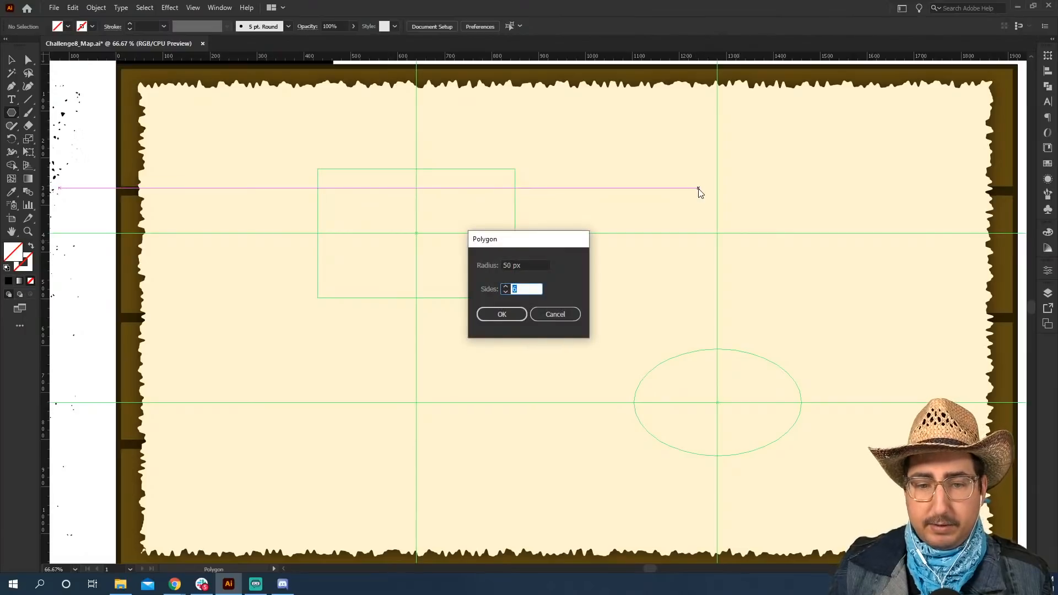
pyautogui.write('3')
pyautogui.press('Return')
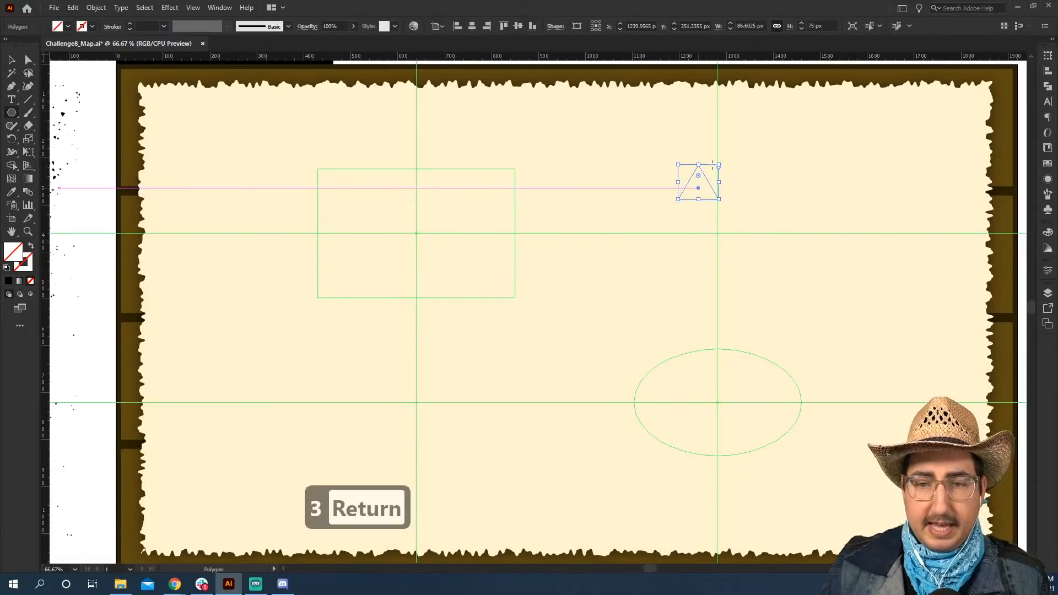
# Scale the triangle to about 291 by 252 px and centre it over the upper-right guide intersection.
pyautogui.press('s')
pyautogui.moveTo(717, 155); pyautogui.dragTo(768, 111)
pyautogui.press('v')
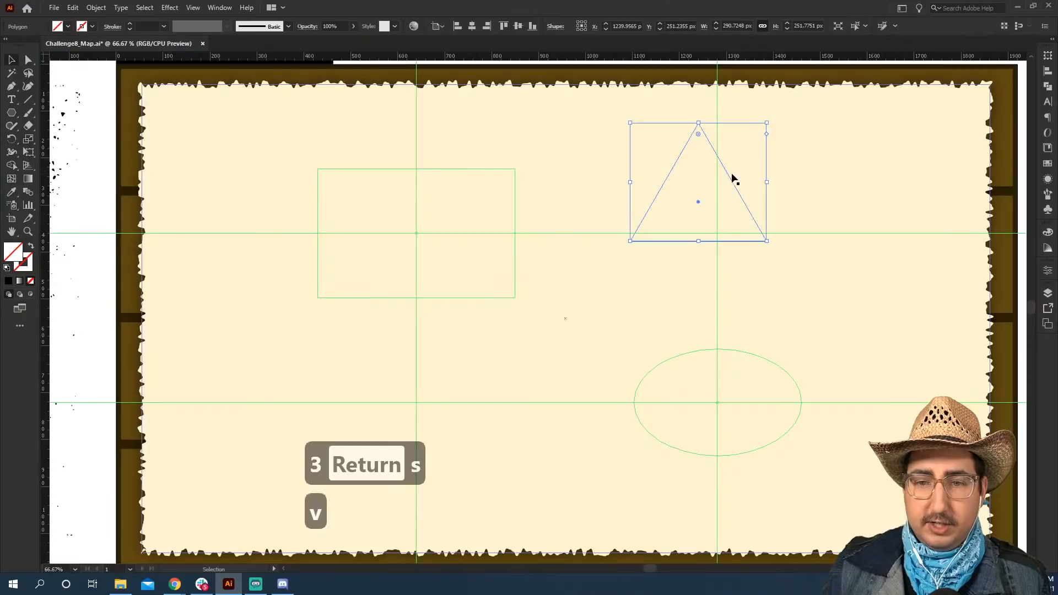
pyautogui.moveTo(733, 184); pyautogui.dragTo(748, 217)
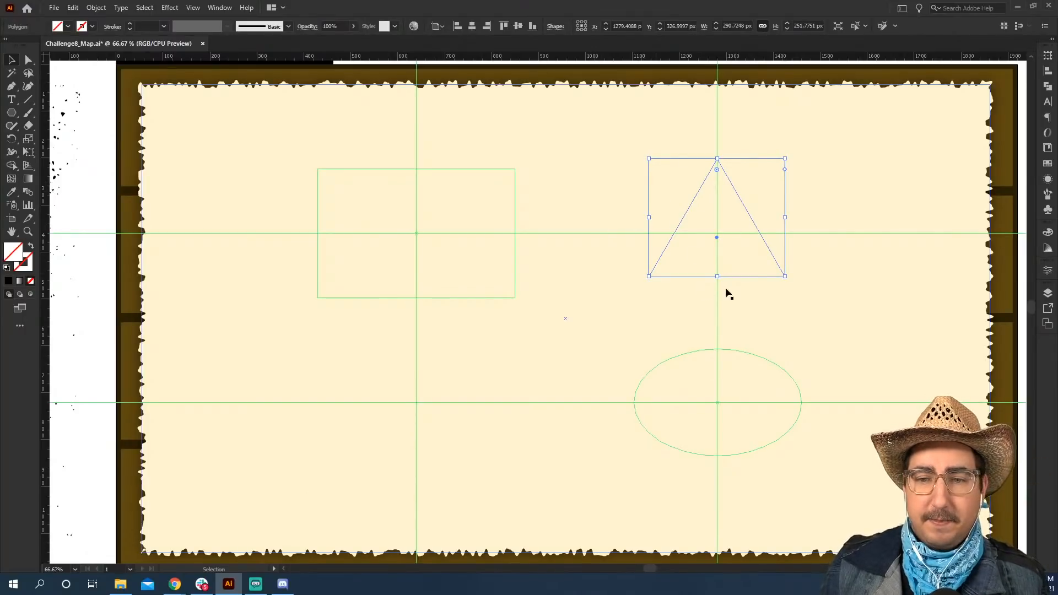
# Convert the triangle into a guide, and check the artboard with the guides hidden and shown again.
pyautogui.click(193, 7)
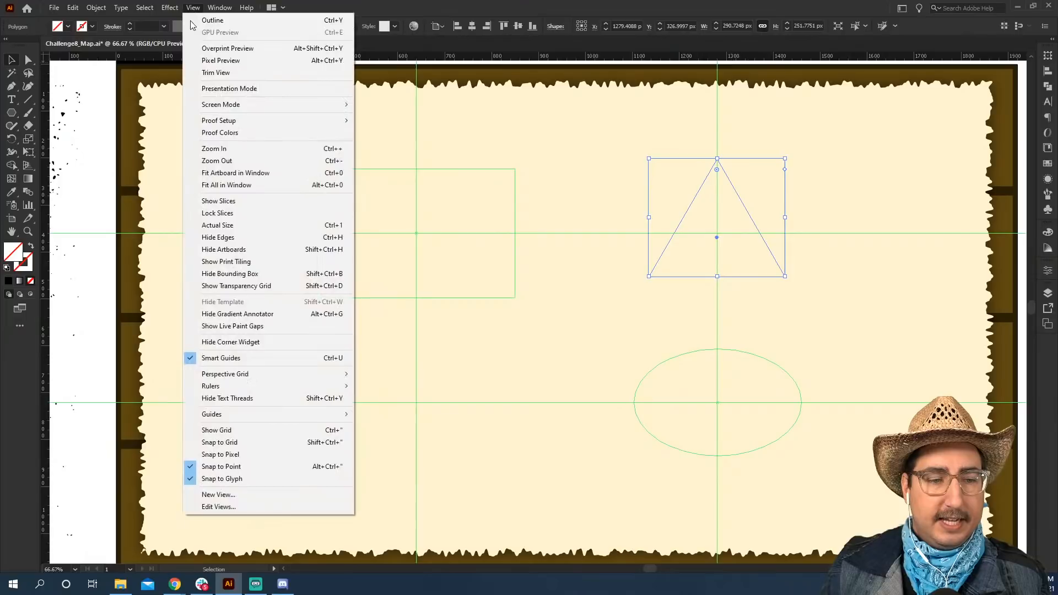
pyautogui.moveTo(275, 414)
pyautogui.click(401, 436)
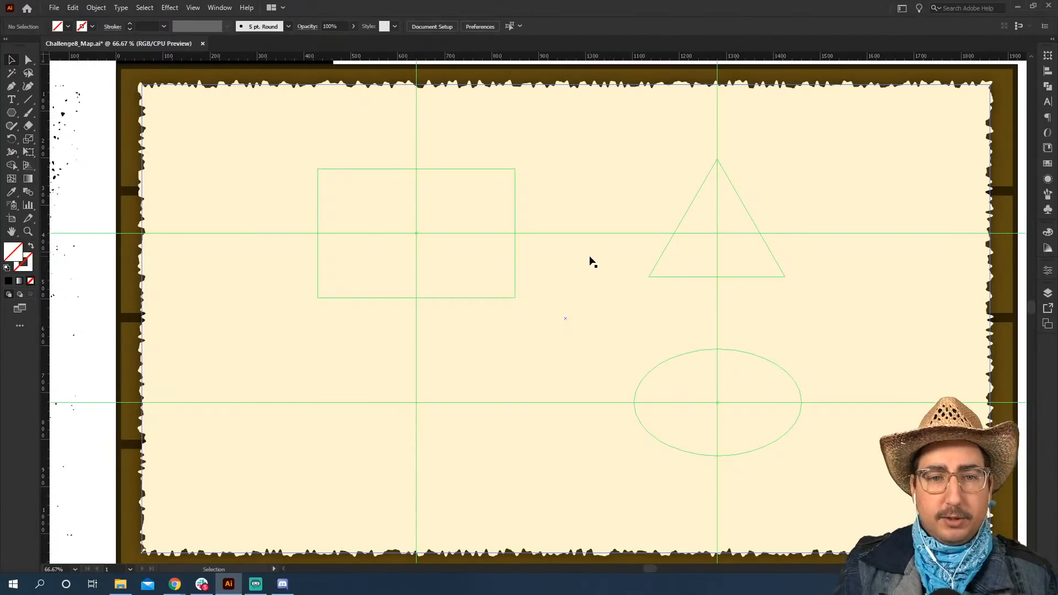
pyautogui.hotkey('ctrl', ';')
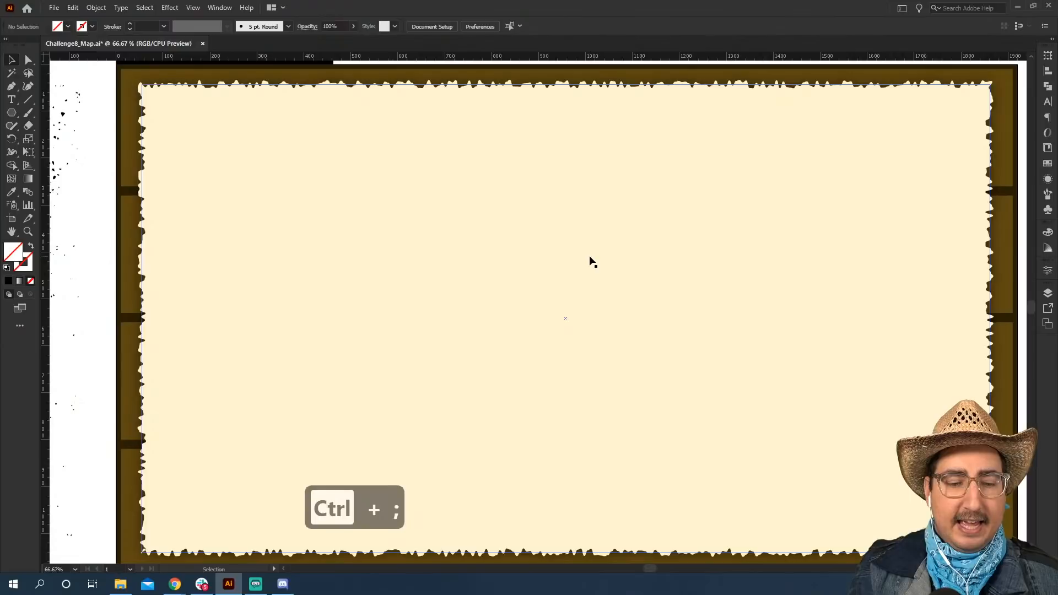
pyautogui.hotkey('ctrl', ';')
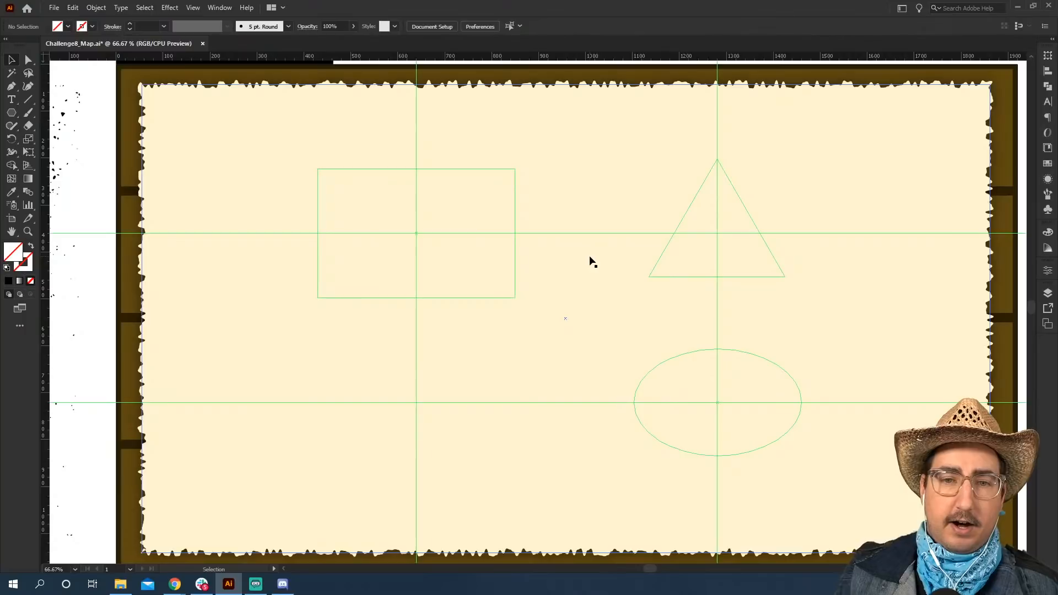
pyautogui.press('z')
pyautogui.keyDown('alt'); pyautogui.click(575, 261); pyautogui.keyUp('alt')
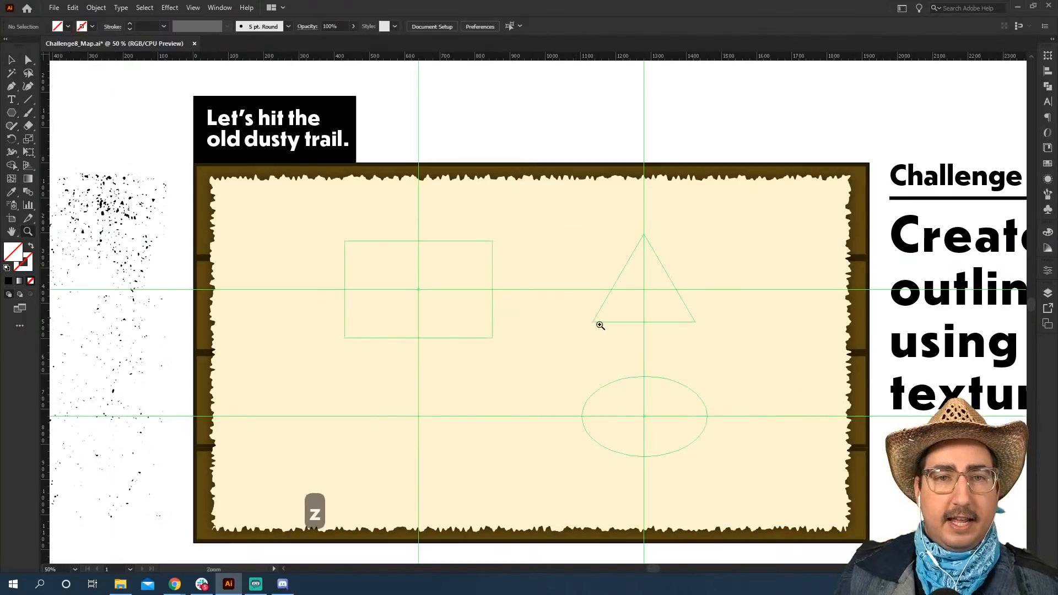
pyautogui.press('space')
pyautogui.moveTo(599, 324); pyautogui.dragTo(544, 283)
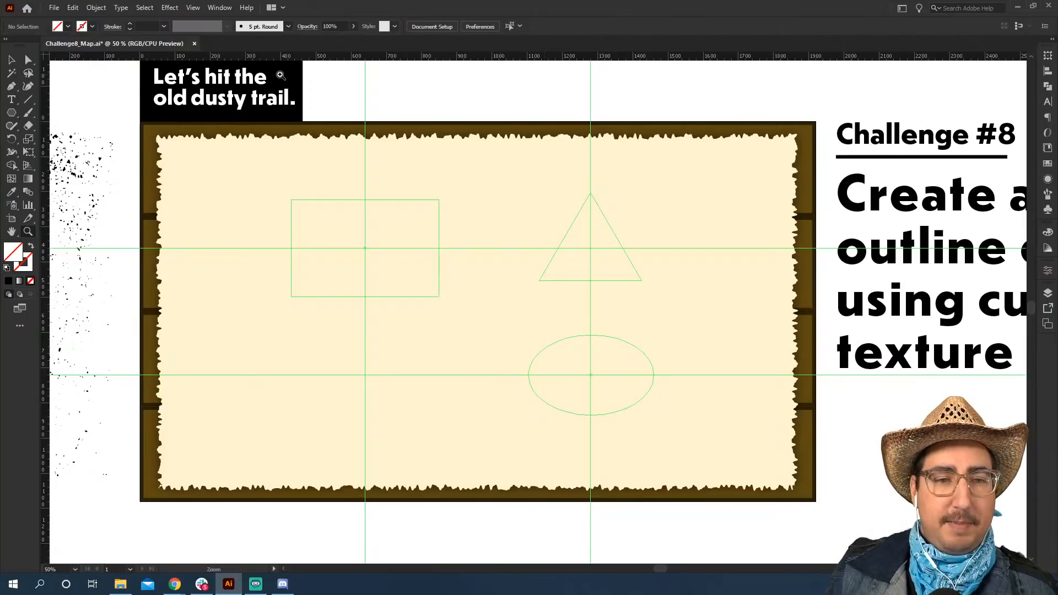
pyautogui.click(12, 60)
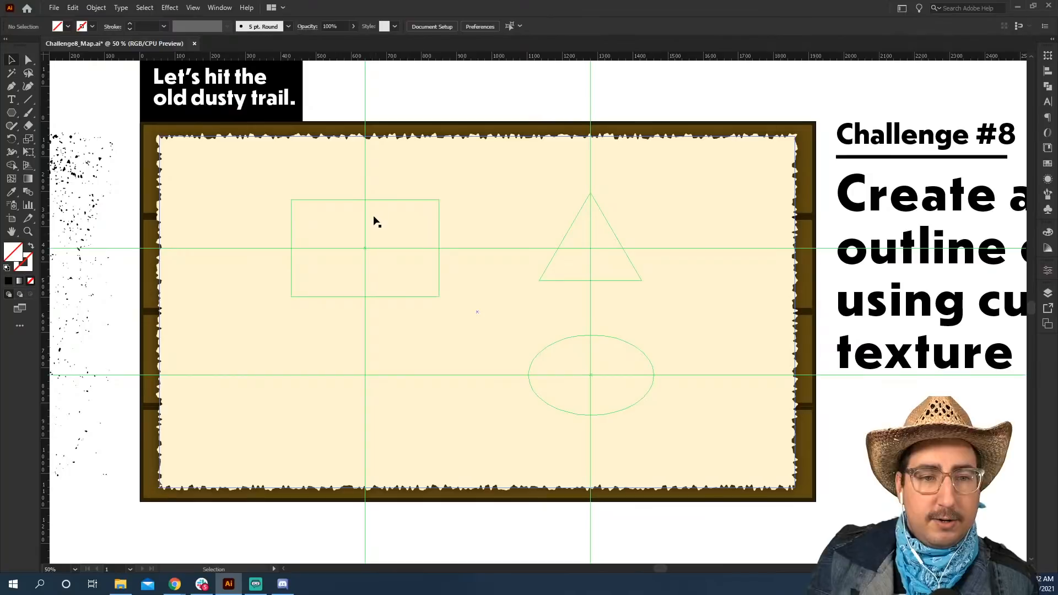
pyautogui.press('z')
pyautogui.click(392, 242)
pyautogui.press('space')
pyautogui.moveTo(515, 293); pyautogui.dragTo(395, 200)
pyautogui.press('z')
pyautogui.keyDown('alt'); pyautogui.click(512, 271); pyautogui.keyUp('alt')
pyautogui.press('space')
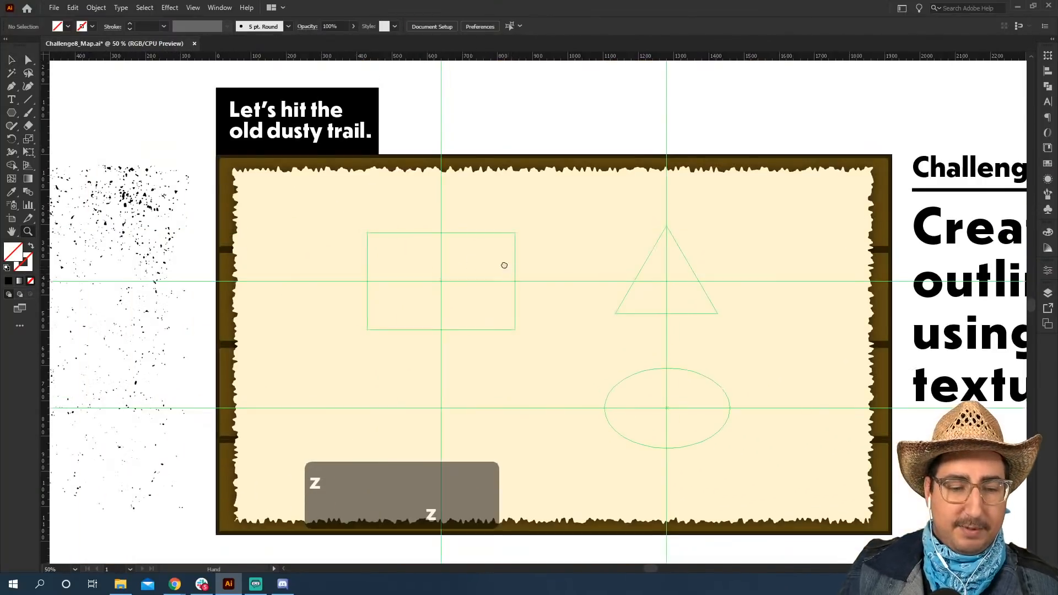
pyautogui.moveTo(505, 268); pyautogui.dragTo(488, 251)
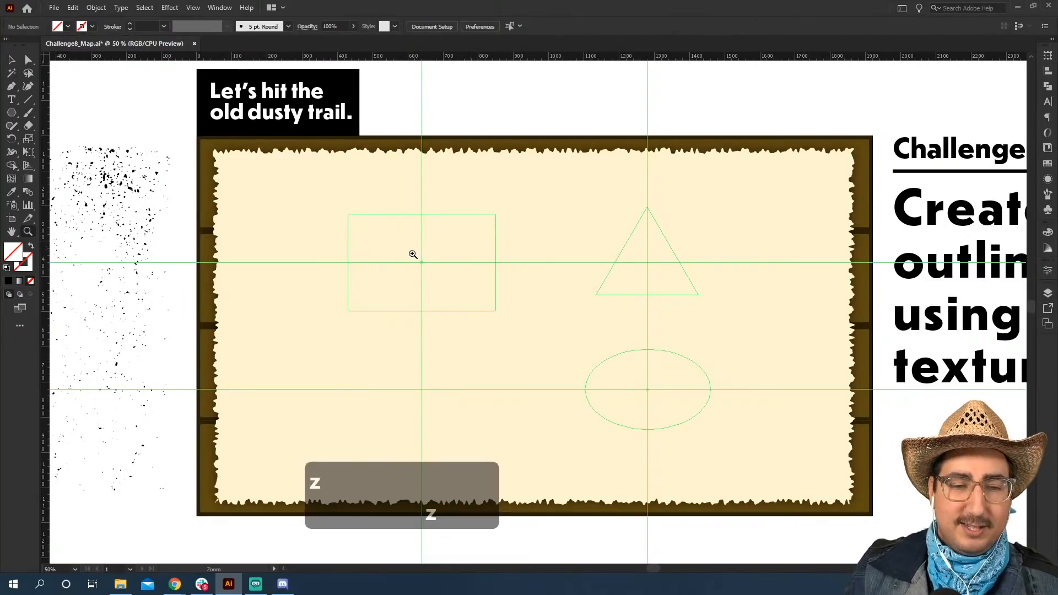
# Draw a narrow upright rectangle about 33 by 172 px between the rectangle and triangle guides, filled with black.
pyautogui.press('v')
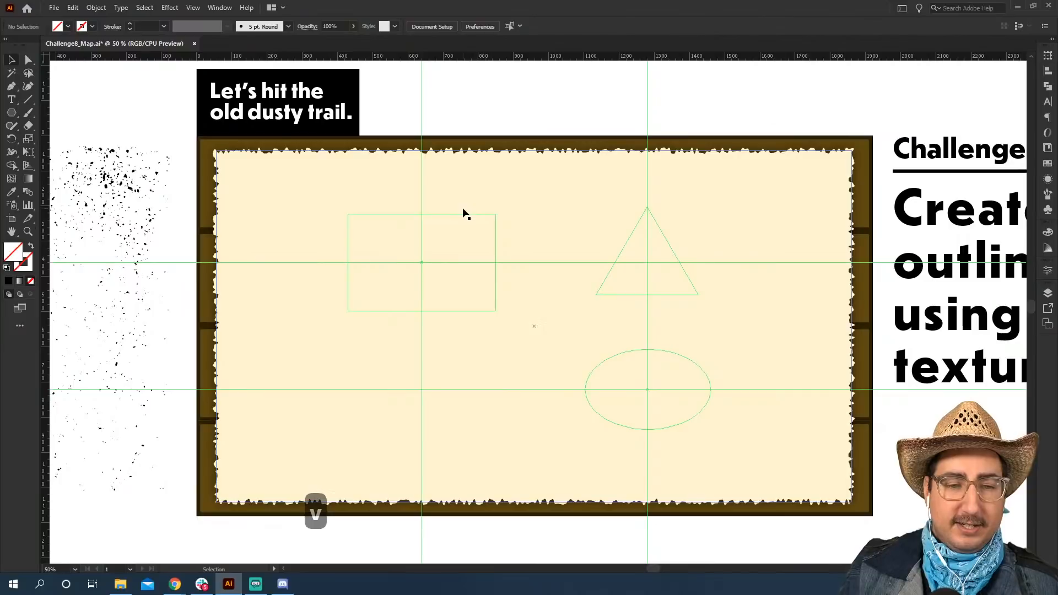
pyautogui.press('m')
pyautogui.moveTo(517, 185); pyautogui.dragTo(530, 246)
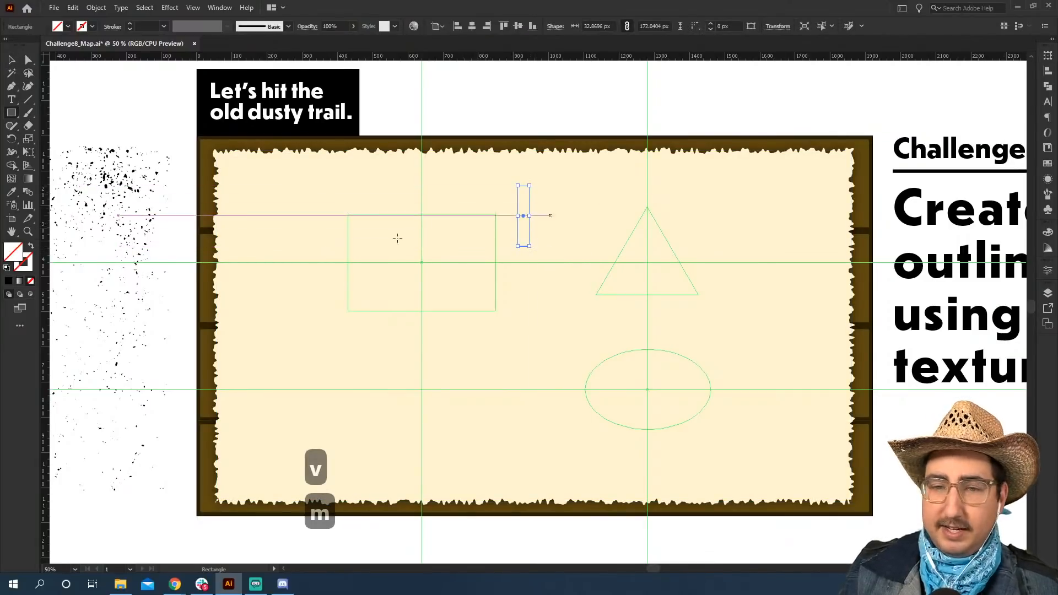
pyautogui.click(8, 281)
# Rotate a copy of the black bar about 45 degrees counter-clockwise around its centre, keeping the original upright.
pyautogui.press('z')
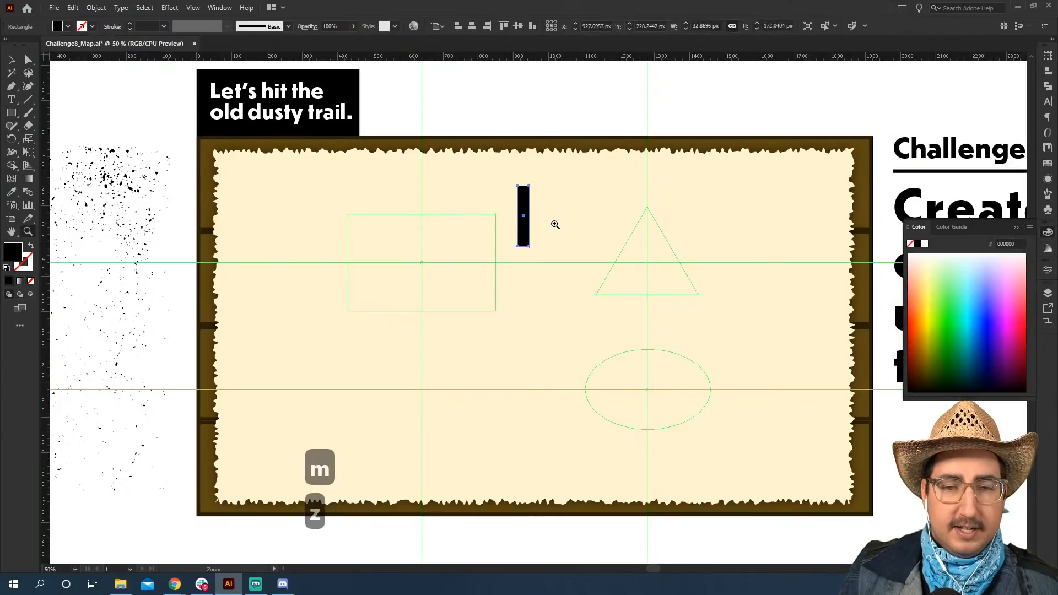
pyautogui.click(553, 225)
pyautogui.click(524, 296)
pyautogui.press('space')
pyautogui.moveTo(543, 323); pyautogui.dragTo(533, 256)
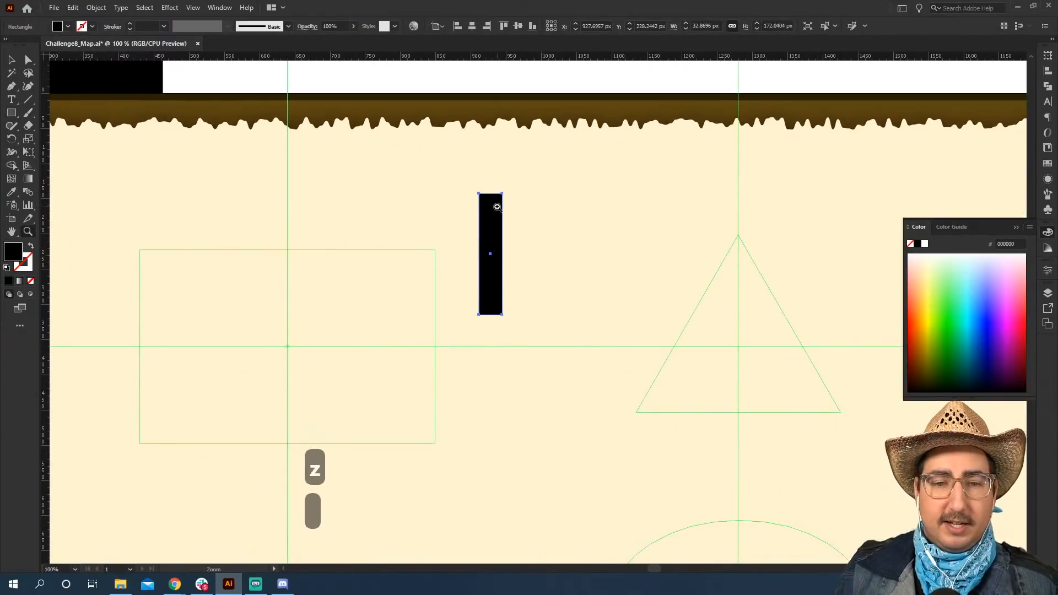
pyautogui.press('v')
pyautogui.press('r')
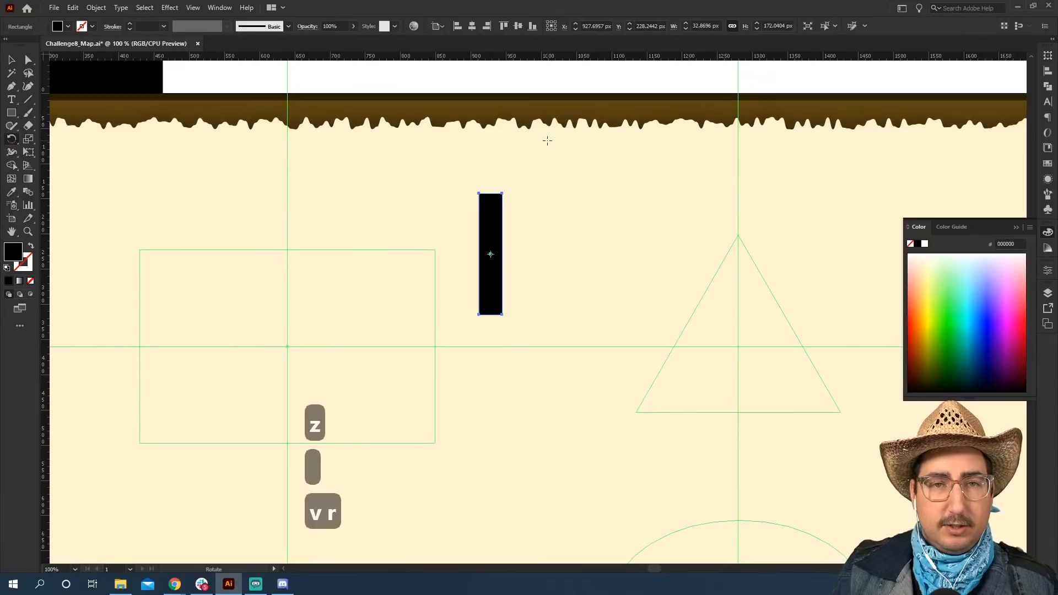
pyautogui.moveTo(547, 141); pyautogui.dragTo(474, 159)
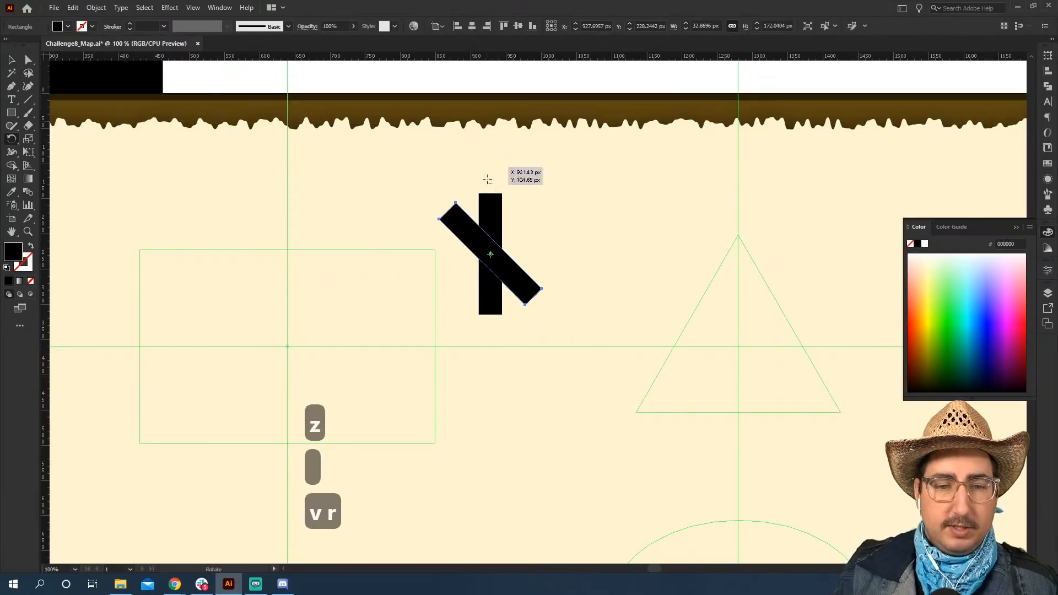
# Move the diagonal bar to the upright bar's top end, shorten it to about 95 px, and place a copy below it.
pyautogui.press('v')
pyautogui.moveTo(466, 230); pyautogui.dragTo(502, 221)
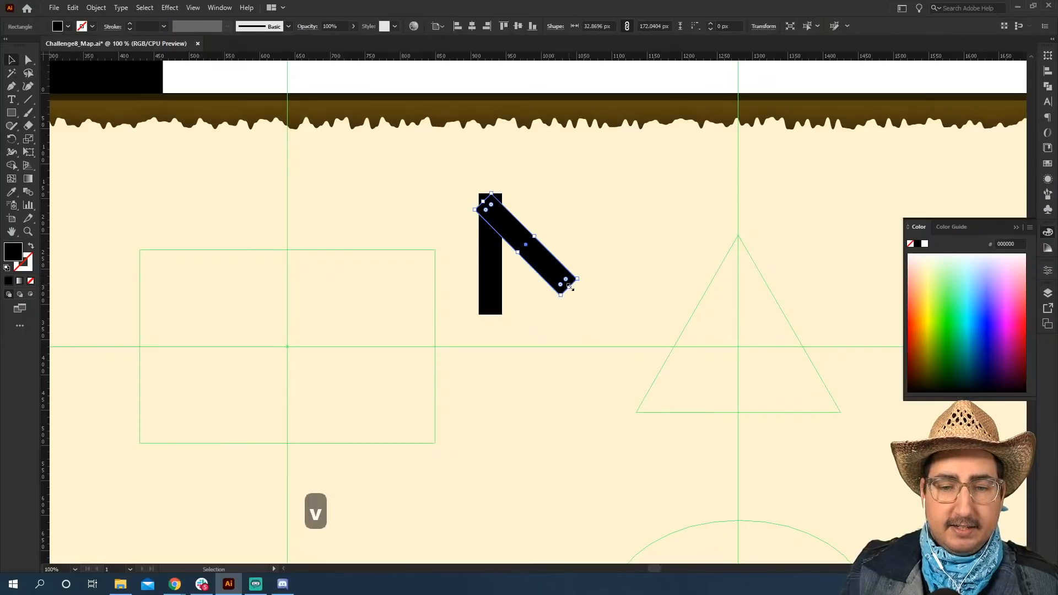
pyautogui.moveTo(569, 286); pyautogui.dragTo(521, 286)
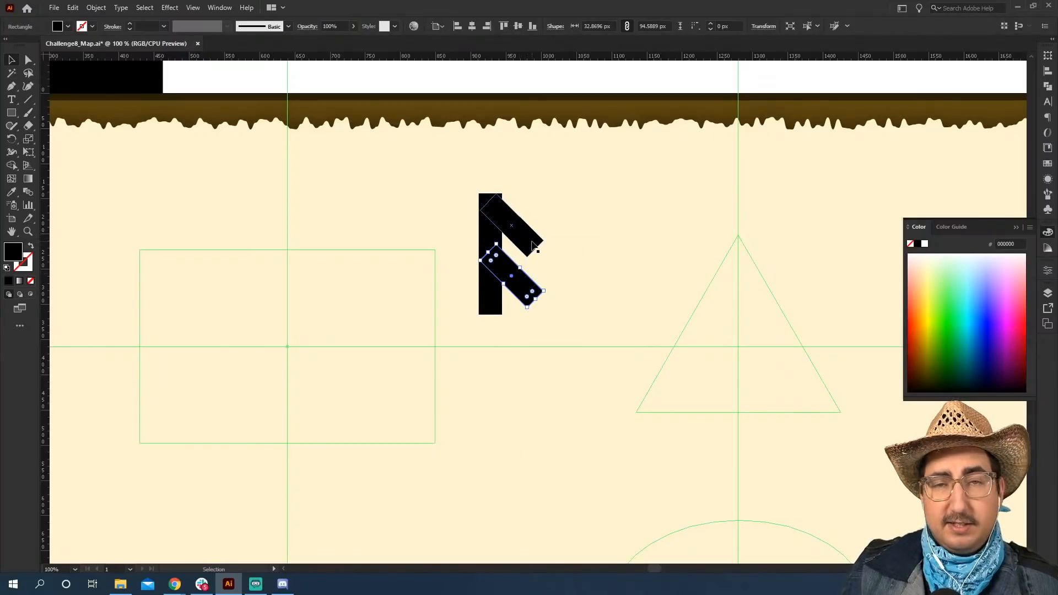
# Reflect a copy of both diagonal branches across the vertical axis and place it on the opposite side of the trunk.
pyautogui.keyDown('shift'); pyautogui.click(522, 236); pyautogui.keyUp('shift')
pyautogui.rightClick(521, 234)
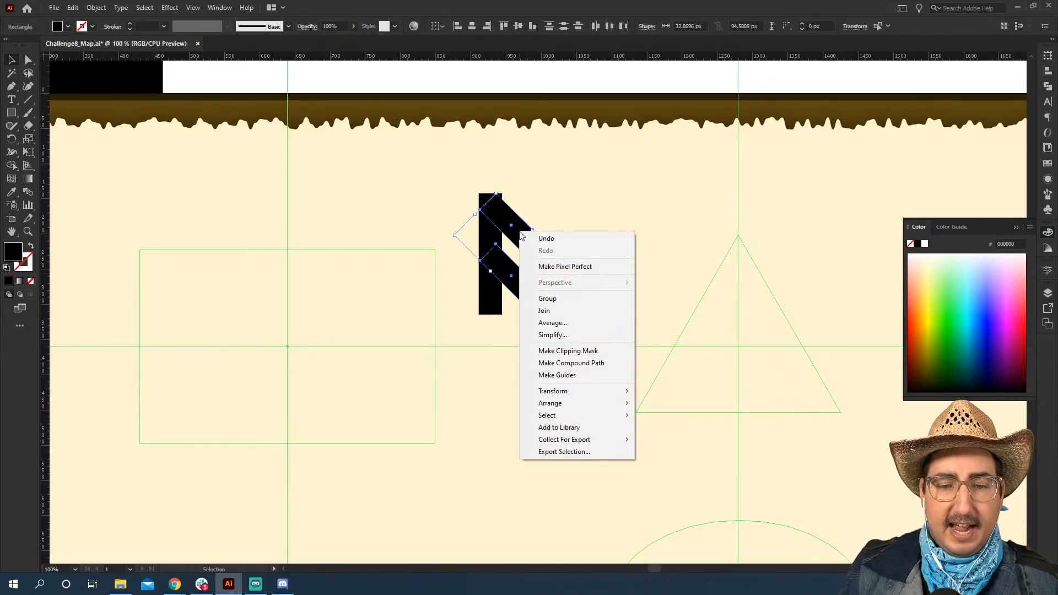
pyautogui.moveTo(580, 392)
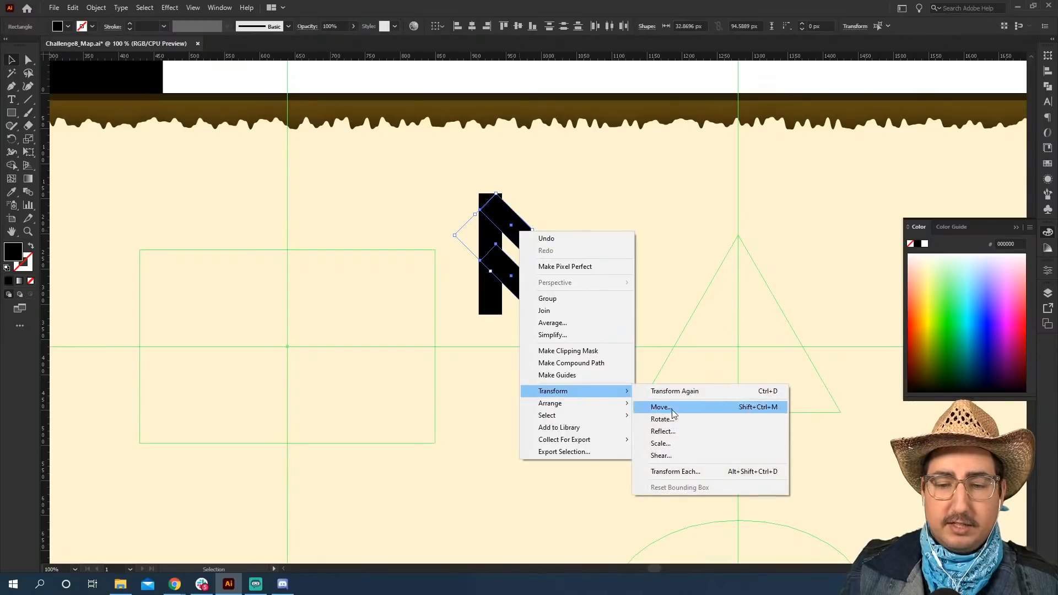
pyautogui.click(674, 431)
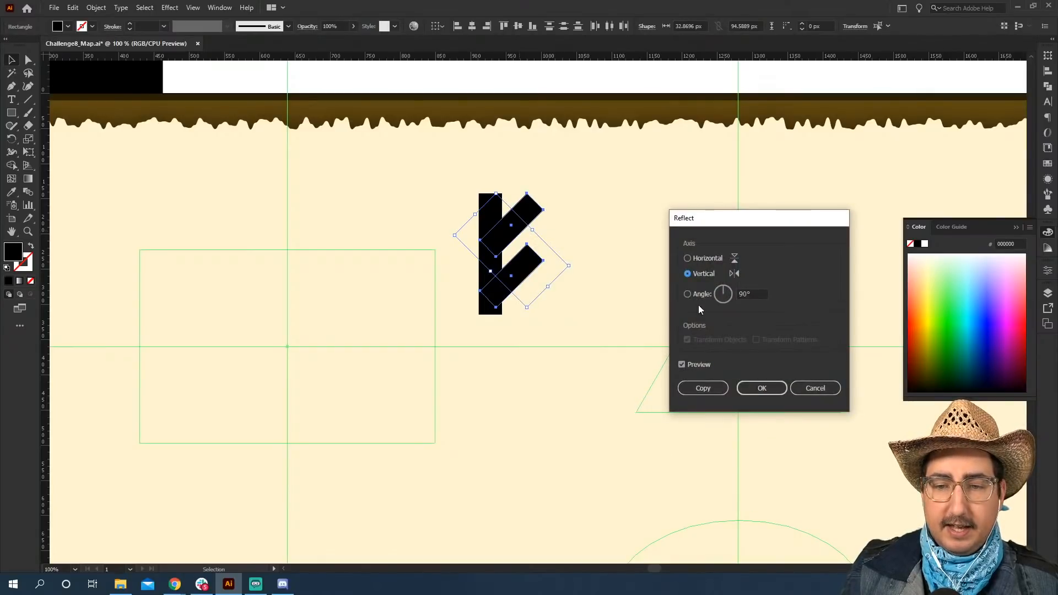
pyautogui.click(703, 389)
pyautogui.moveTo(522, 226); pyautogui.dragTo(477, 225)
# Group the trunk and all four branches into a single tree.
pyautogui.keyDown('shift'); pyautogui.click(533, 246); pyautogui.keyUp('shift')
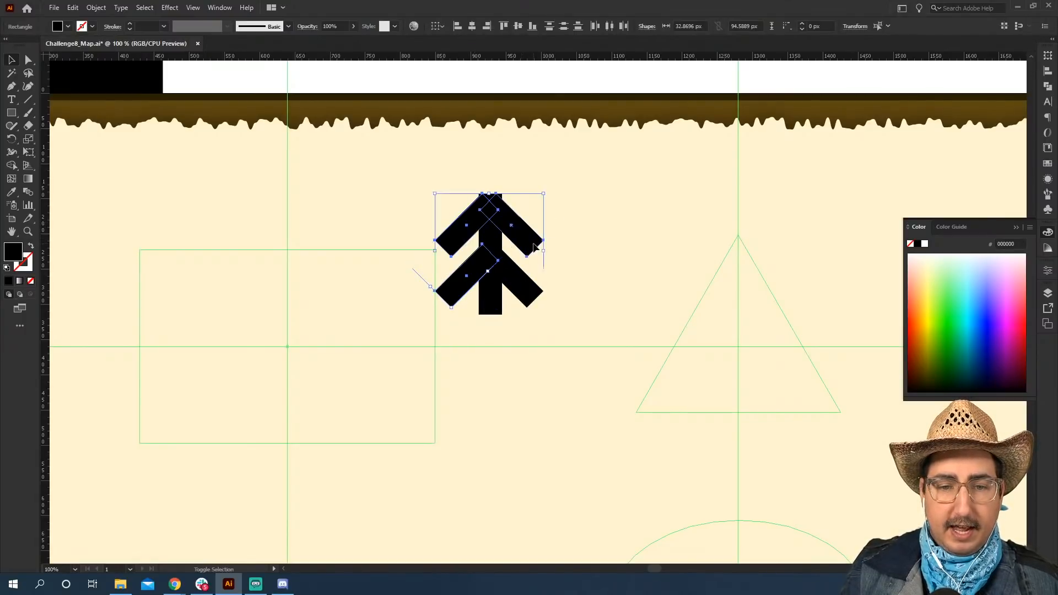
pyautogui.keyDown('shift'); pyautogui.click(498, 286); pyautogui.keyUp('shift')
pyautogui.hotkey('ctrl', 'g')
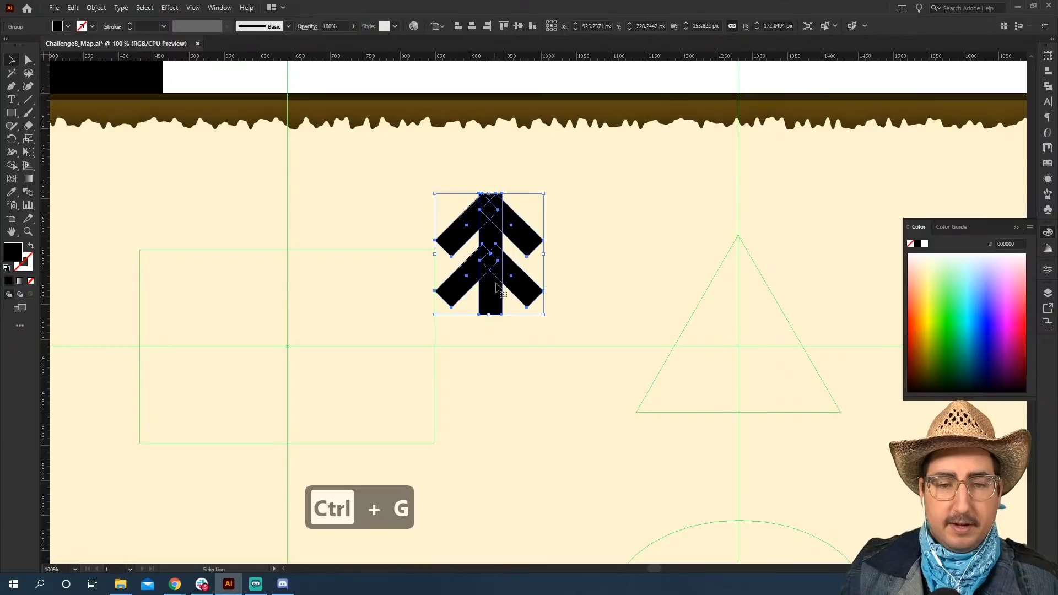
# Scale the tree down to about 55 by 61 px and fill it with olive green 4E8200.
pyautogui.press('s')
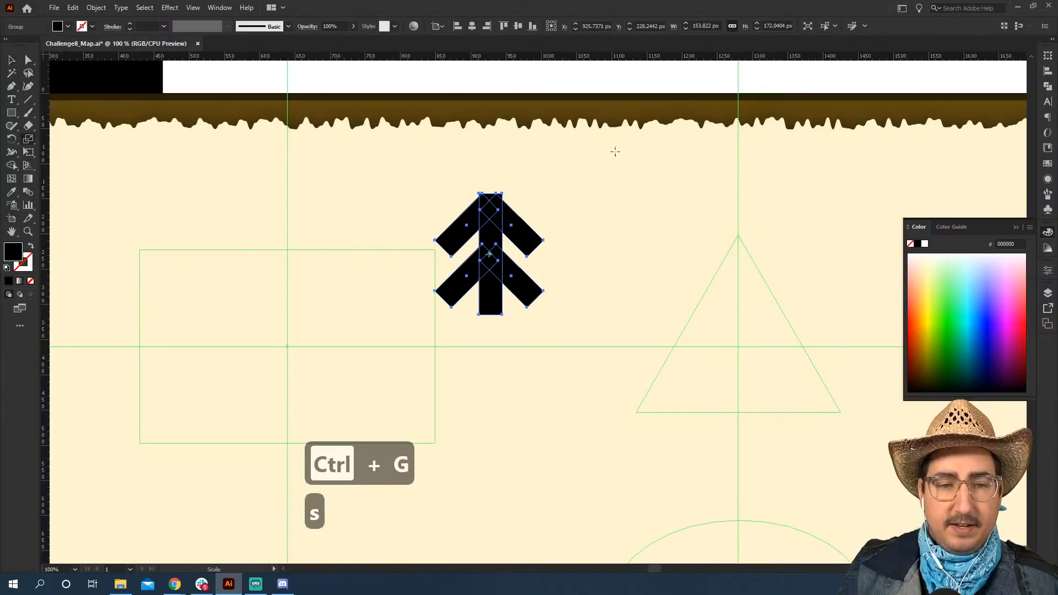
pyautogui.moveTo(615, 151); pyautogui.dragTo(539, 208)
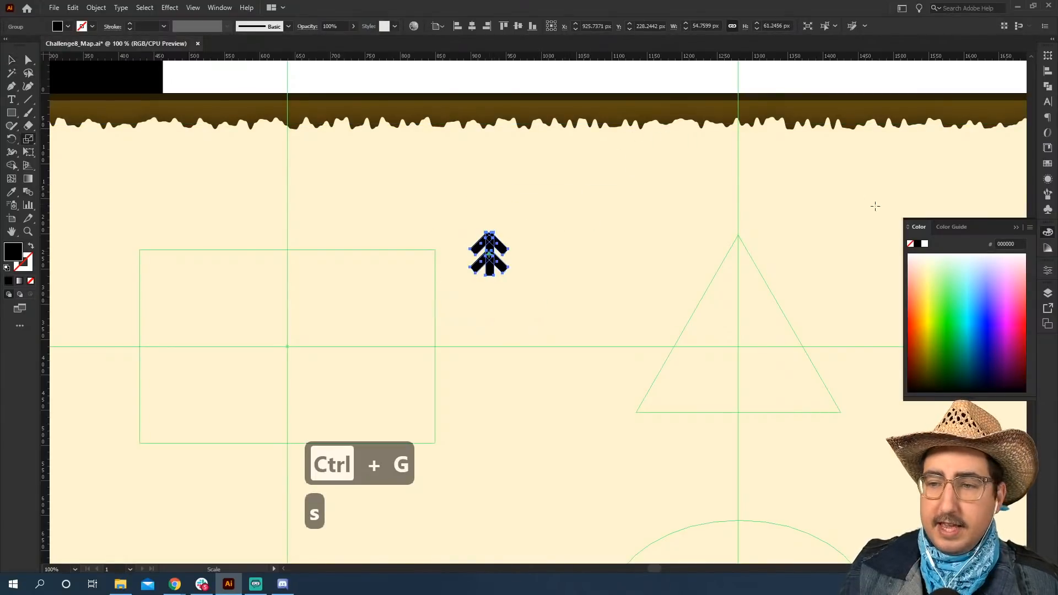
pyautogui.click(938, 352)
# Move the small tree into the lower-left corner of the rectangle guide.
pyautogui.press('v')
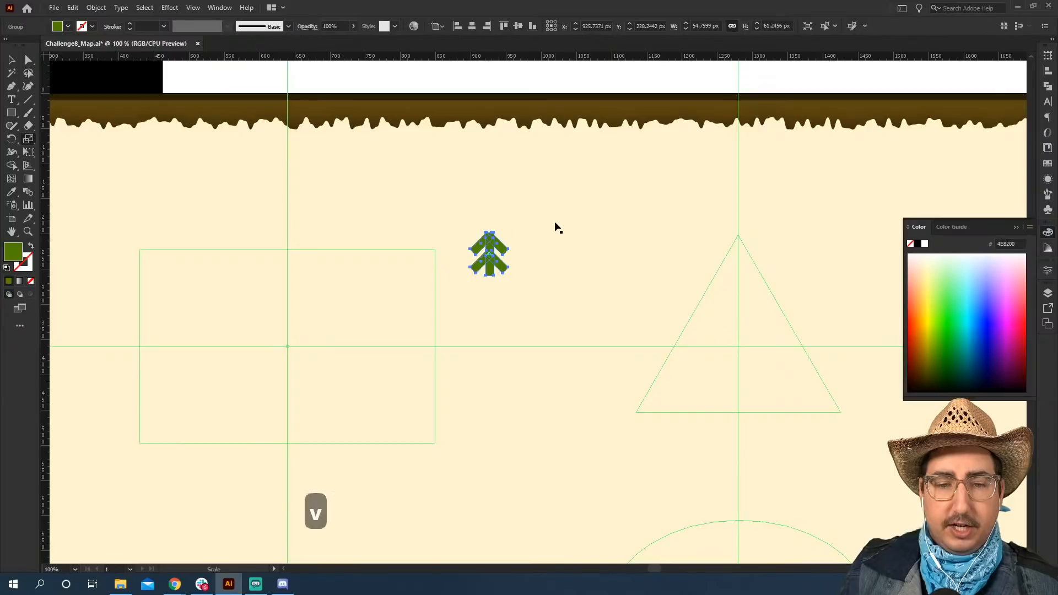
pyautogui.click(517, 244)
pyautogui.moveTo(504, 252); pyautogui.dragTo(166, 420)
# Place a copy of the tree on the rectangle guide's centre, enlarge it to about 124 by 139 px, and fill it with dark green 006821.
pyautogui.press('z')
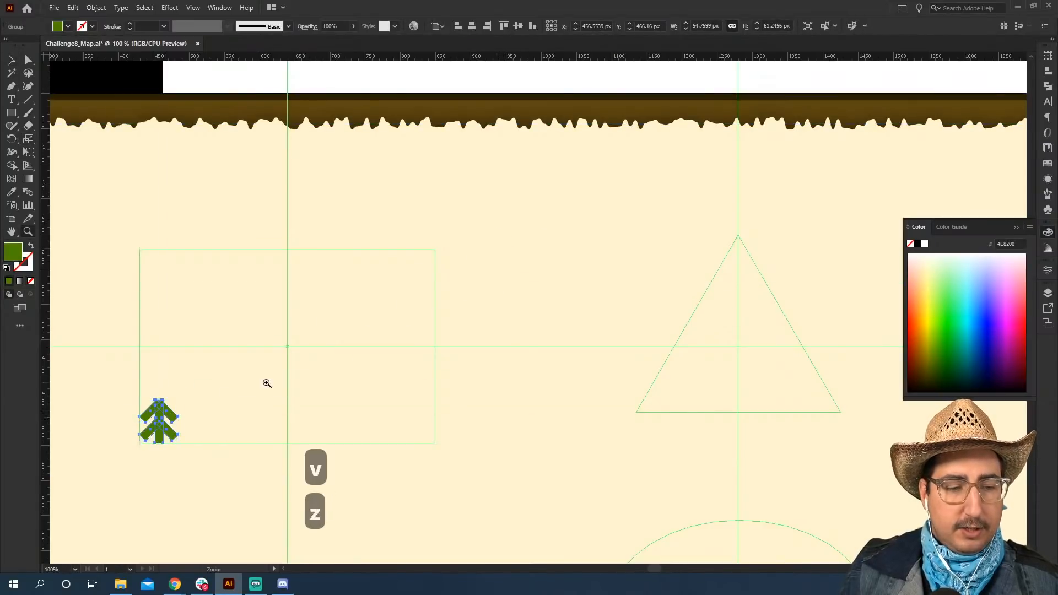
pyautogui.click(269, 376)
pyautogui.press('v')
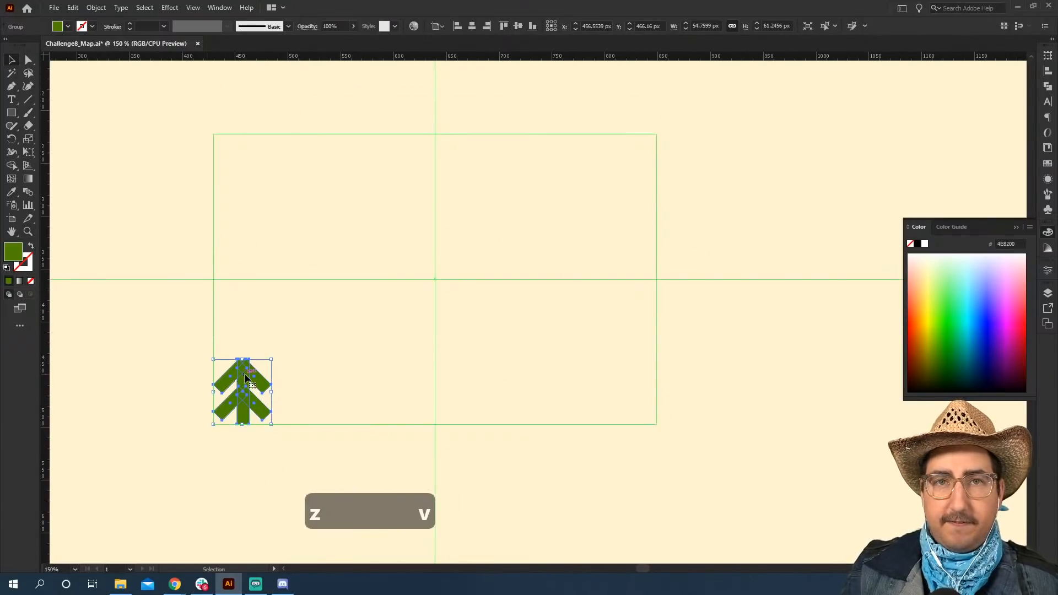
pyautogui.moveTo(252, 376); pyautogui.dragTo(444, 269)
pyautogui.press('s')
pyautogui.moveTo(496, 225); pyautogui.dragTo(572, 162)
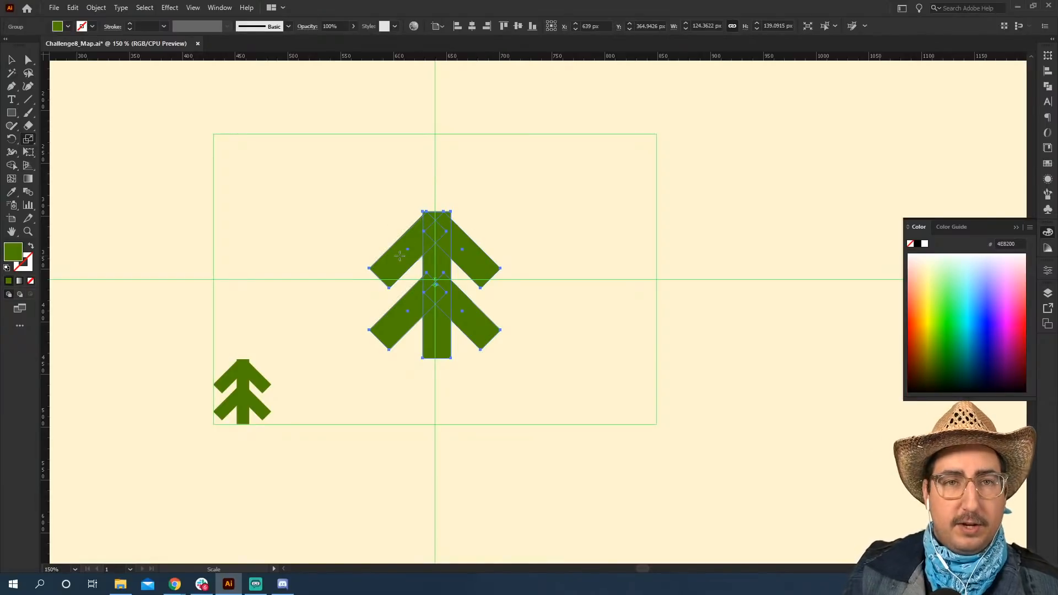
pyautogui.click(957, 359)
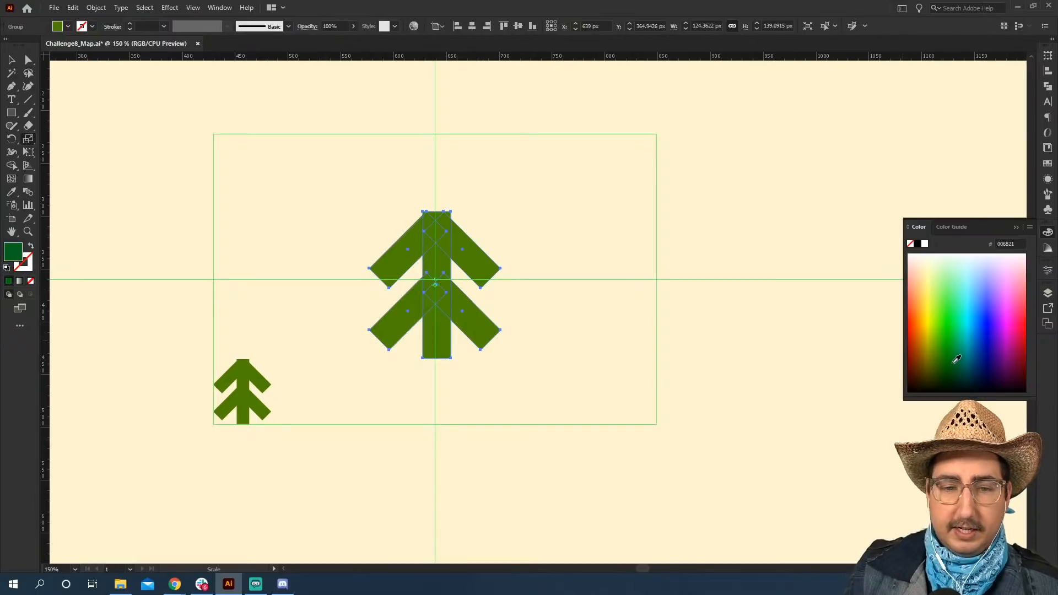
pyautogui.click(11, 60)
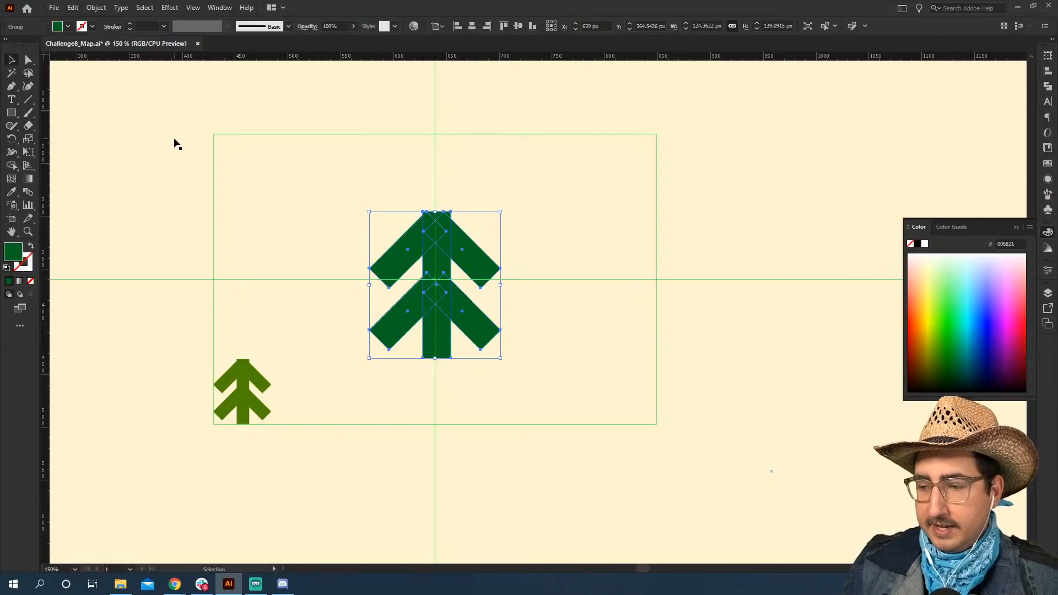
# Copy the small olive tree near the rectangle guide's upper-right corner and scale it down to about 35 by 39 px.
pyautogui.click(340, 142)
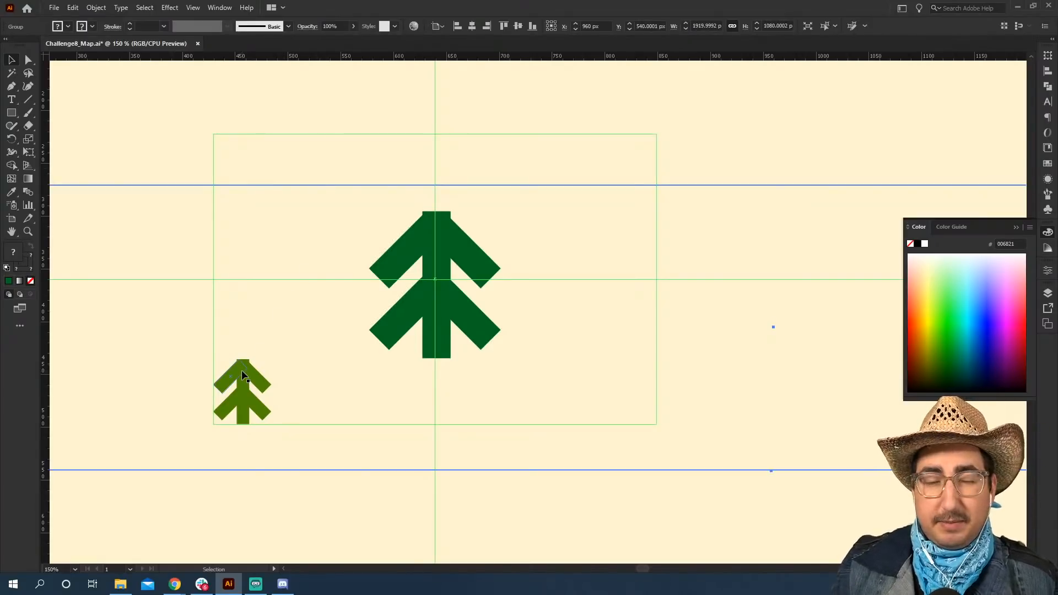
pyautogui.moveTo(242, 369); pyautogui.dragTo(623, 163)
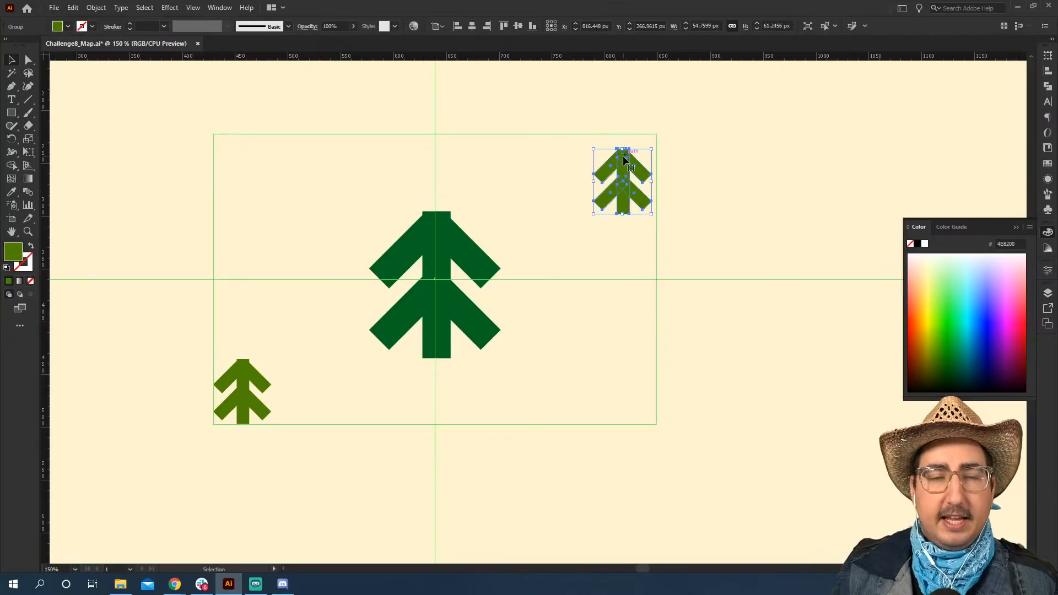
pyautogui.press('s')
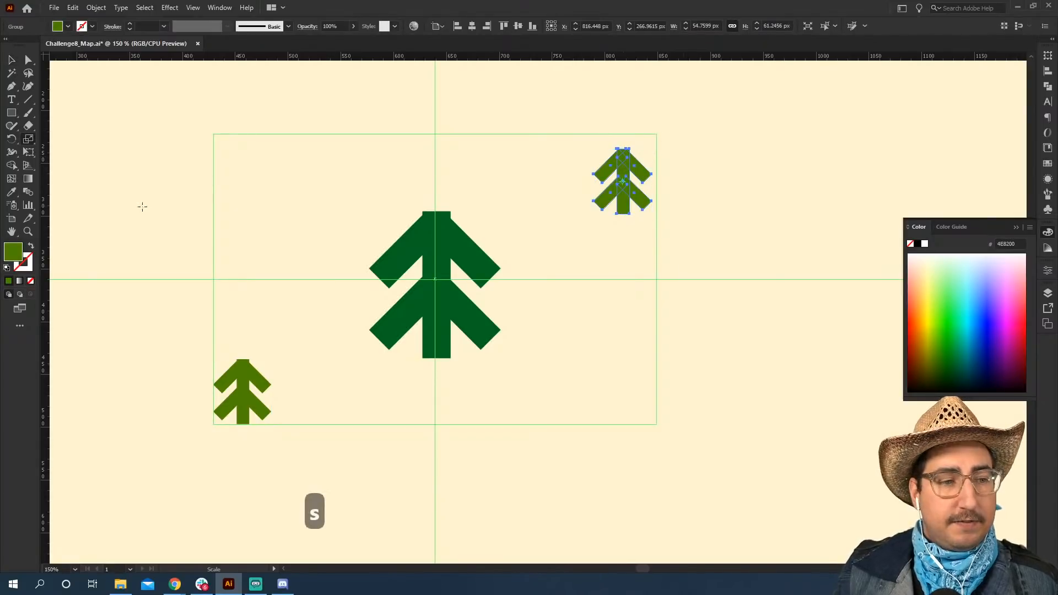
pyautogui.moveTo(735, 96); pyautogui.dragTo(689, 138)
# Copy the upper-right tree near the rectangle guide's lower-right corner and enlarge it to slightly bigger than the lower-left tree.
pyautogui.press('v')
pyautogui.moveTo(622, 179); pyautogui.dragTo(593, 376)
pyautogui.press('s')
pyautogui.moveTo(654, 309); pyautogui.dragTo(700, 255)
pyautogui.press('v')
pyautogui.moveTo(596, 370); pyautogui.dragTo(595, 361)
# Copy the lower-right tree to the upper left of the large tree and scale it down to about 47 by 53 px.
pyautogui.moveTo(594, 366); pyautogui.dragTo(281, 203)
pyautogui.press('s')
pyautogui.moveTo(441, 80); pyautogui.dragTo(408, 138)
pyautogui.press('v')
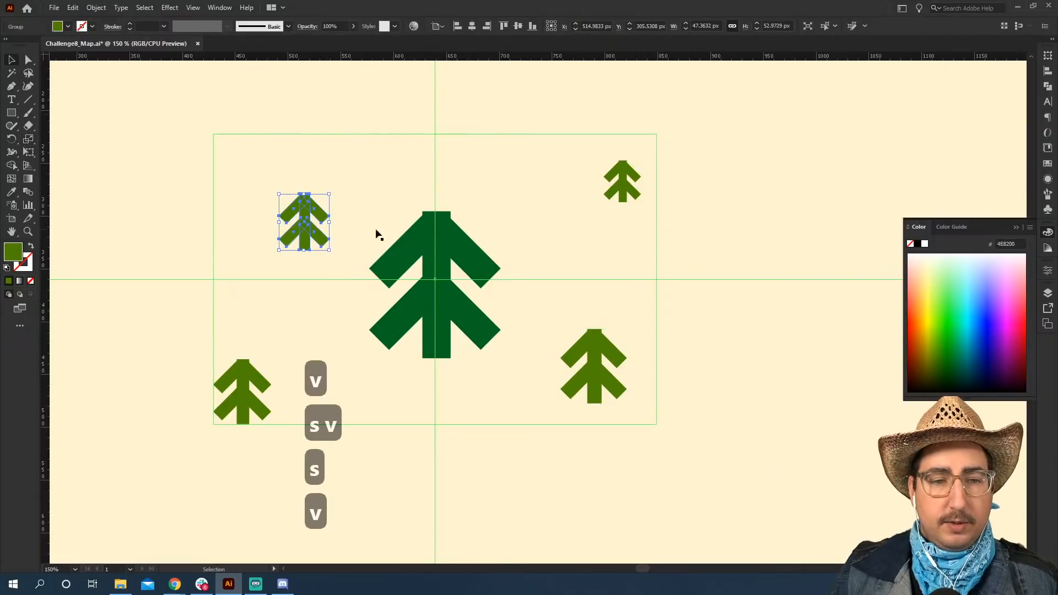
# Place another tree copy in the rectangle guide's upper-left corner, scaled down to about 38 by 43 px.
pyautogui.moveTo(597, 348); pyautogui.dragTo(246, 155)
pyautogui.press('s')
pyautogui.moveTo(409, 94); pyautogui.dragTo(352, 124)
pyautogui.press('v')
pyautogui.moveTo(264, 170); pyautogui.dragTo(252, 155)
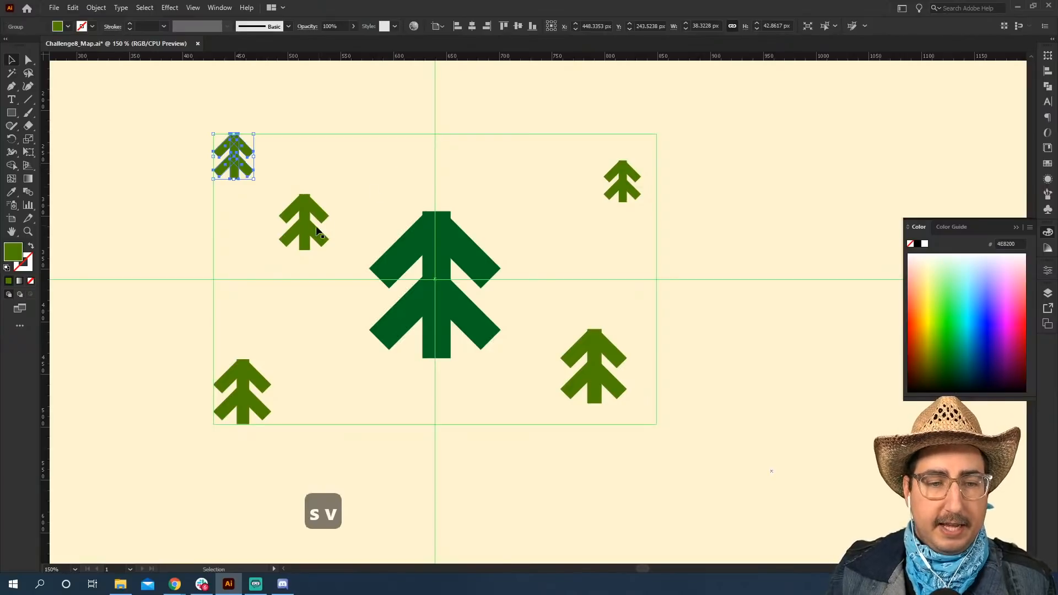
# Copy the tree left of the large one to the large tree's upper right and scale it down to about 32 by 36 px.
pyautogui.moveTo(317, 227); pyautogui.dragTo(550, 186)
pyautogui.press('s')
pyautogui.moveTo(630, 117); pyautogui.dragTo(601, 137)
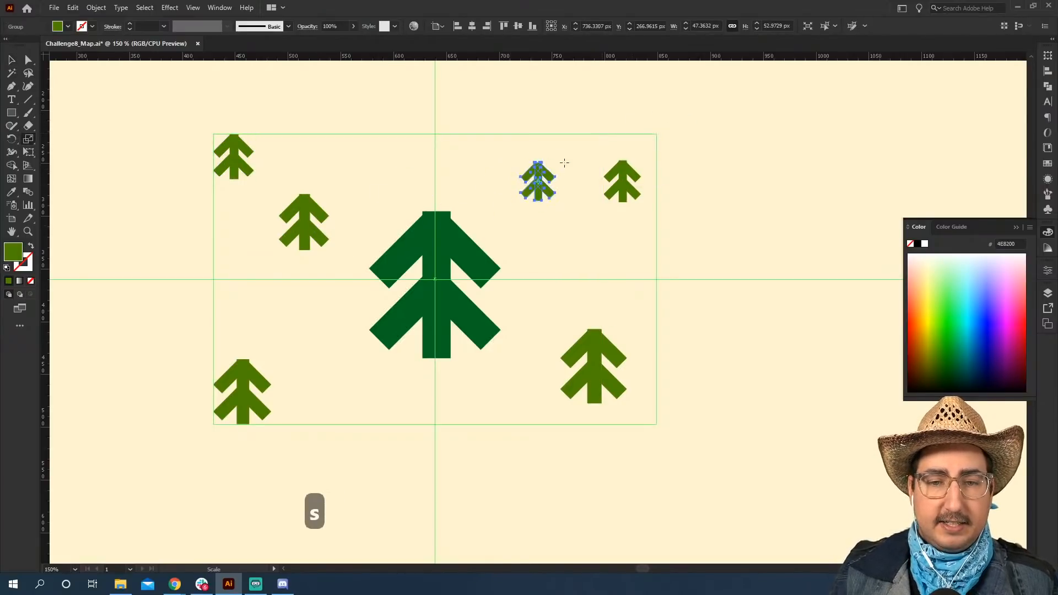
# Place two copies of the smallest tree below the large tree, one on each side, and slightly enlarge the right one.
pyautogui.press('v')
pyautogui.moveTo(537, 182); pyautogui.dragTo(349, 386)
pyautogui.moveTo(349, 386); pyautogui.dragTo(496, 392)
pyautogui.press('s')
pyautogui.moveTo(538, 334); pyautogui.dragTo(550, 321)
# Add two more copies of the smallest tree, one right of the large tree and one above its left branches.
pyautogui.press('v')
pyautogui.moveTo(353, 392); pyautogui.dragTo(585, 279)
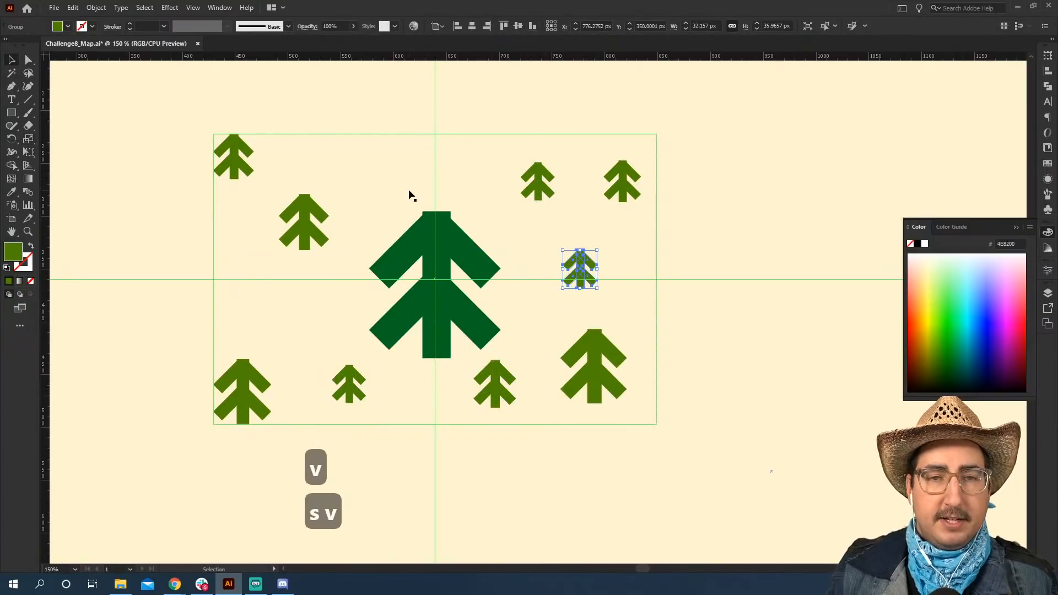
pyautogui.moveTo(530, 188); pyautogui.dragTo(372, 176)
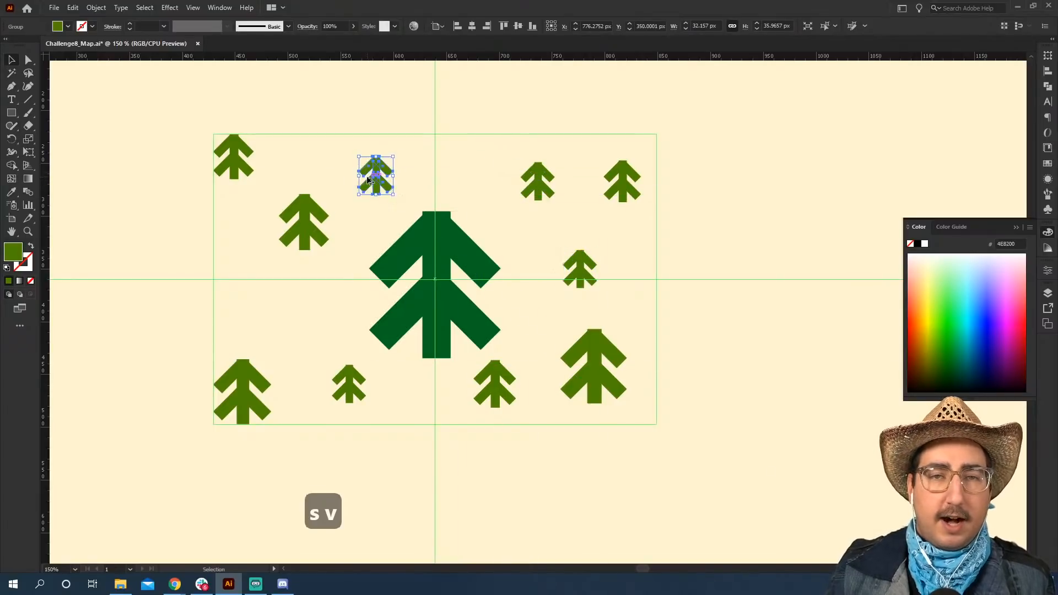
# Recolour the upper-left corner tree with dark green 006821 sampled from the large tree.
pyautogui.click(302, 216)
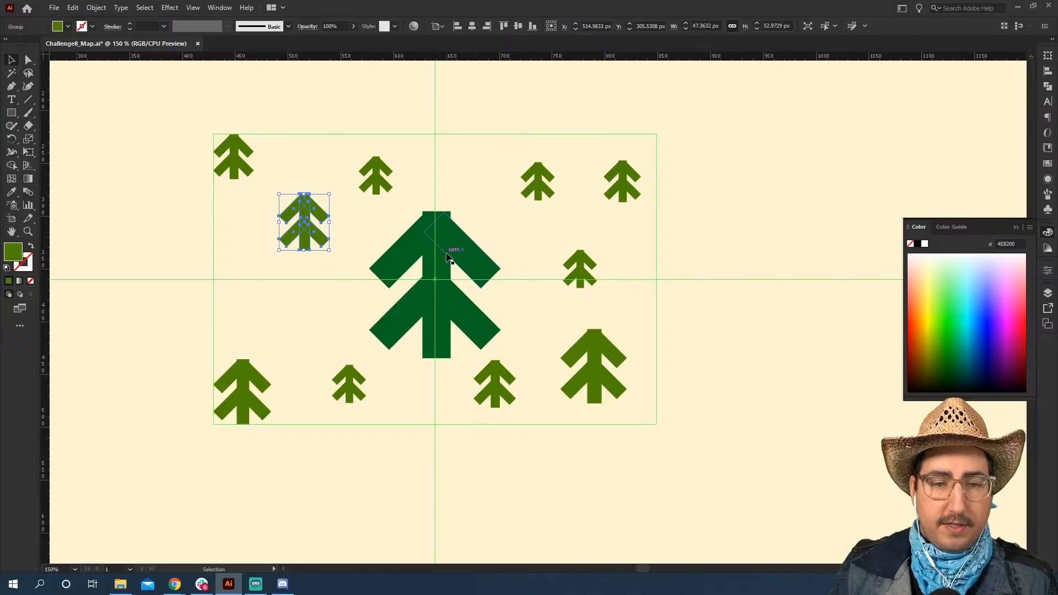
pyautogui.click(246, 164)
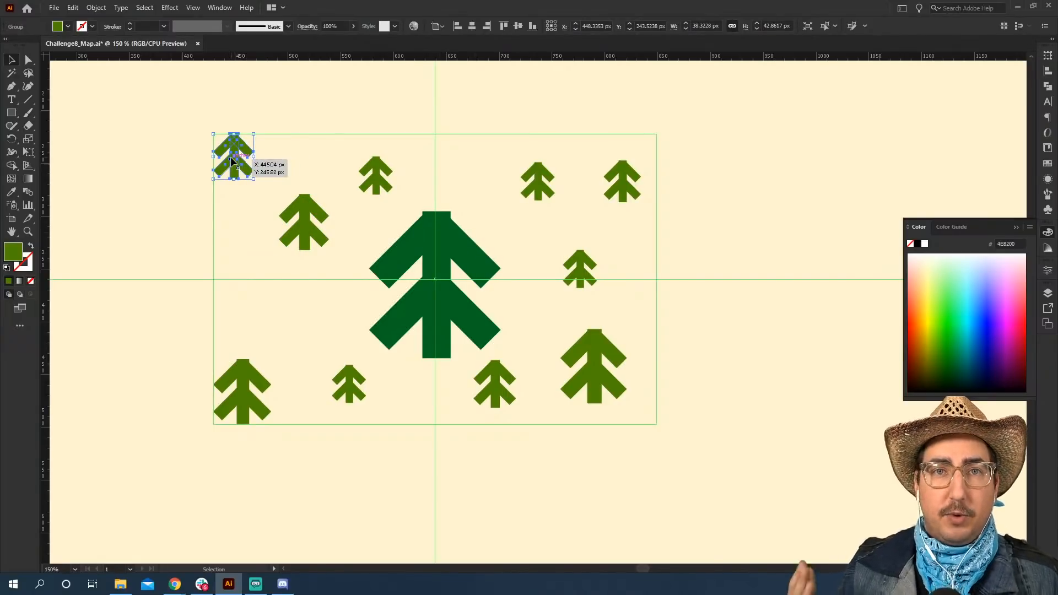
pyautogui.press('i')
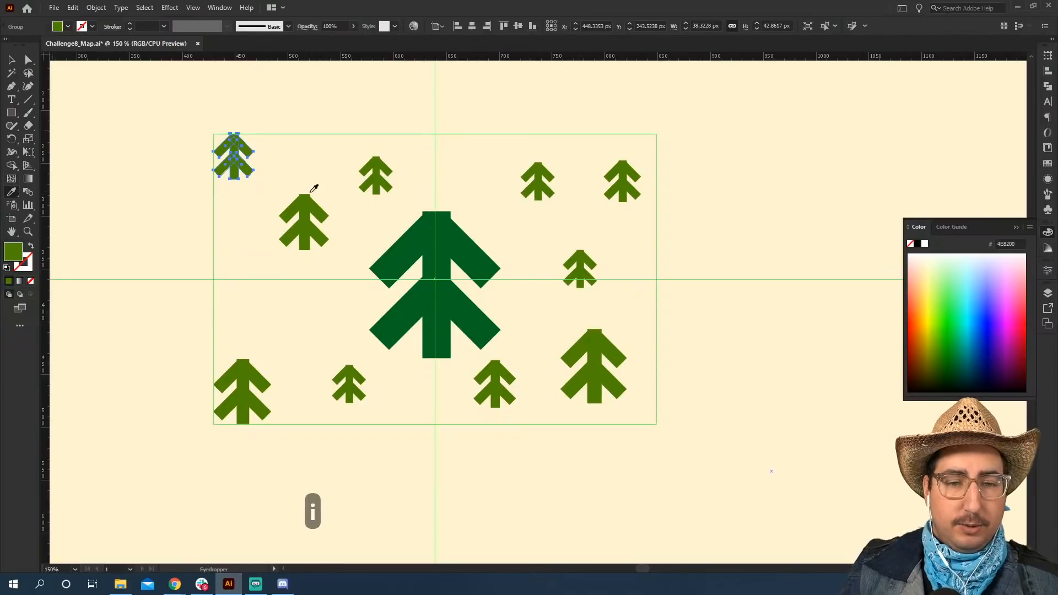
pyautogui.click(433, 253)
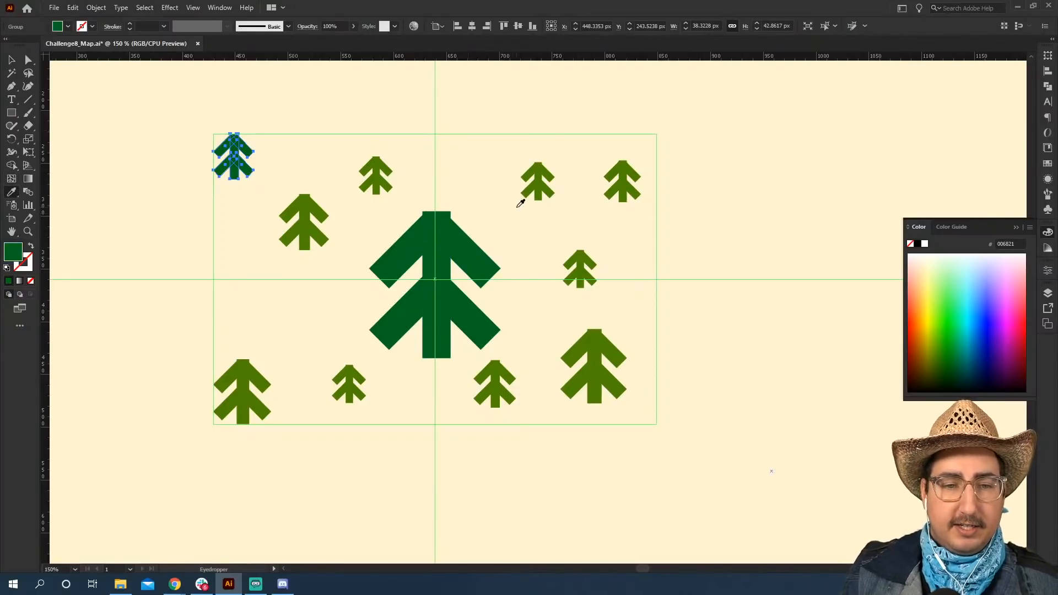
# Recolour the trees near the other three corners of the rectangle guide with the dark green sampled from the upper-left tree.
pyautogui.press('v')
pyautogui.click(293, 159)
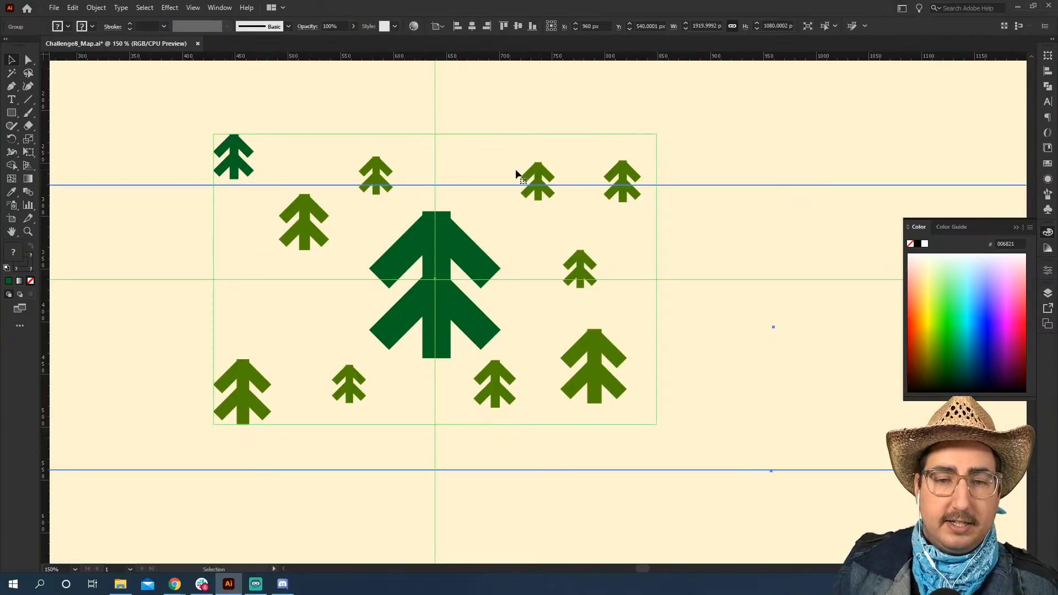
pyautogui.click(538, 177)
pyautogui.click(628, 177)
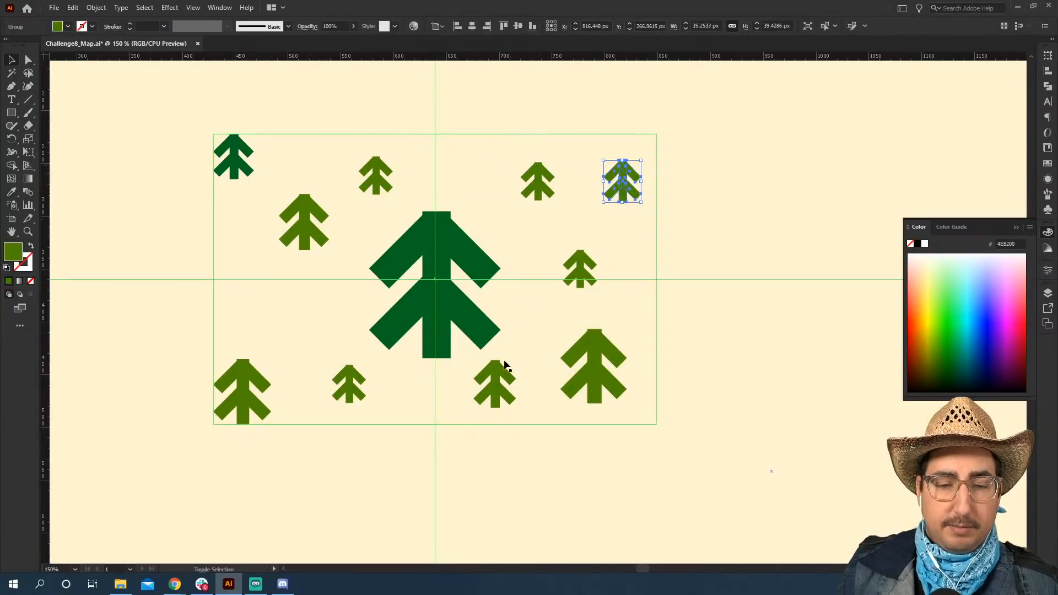
pyautogui.keyDown('shift'); pyautogui.click(252, 386); pyautogui.keyUp('shift')
pyautogui.keyDown('shift'); pyautogui.click(590, 358); pyautogui.keyUp('shift')
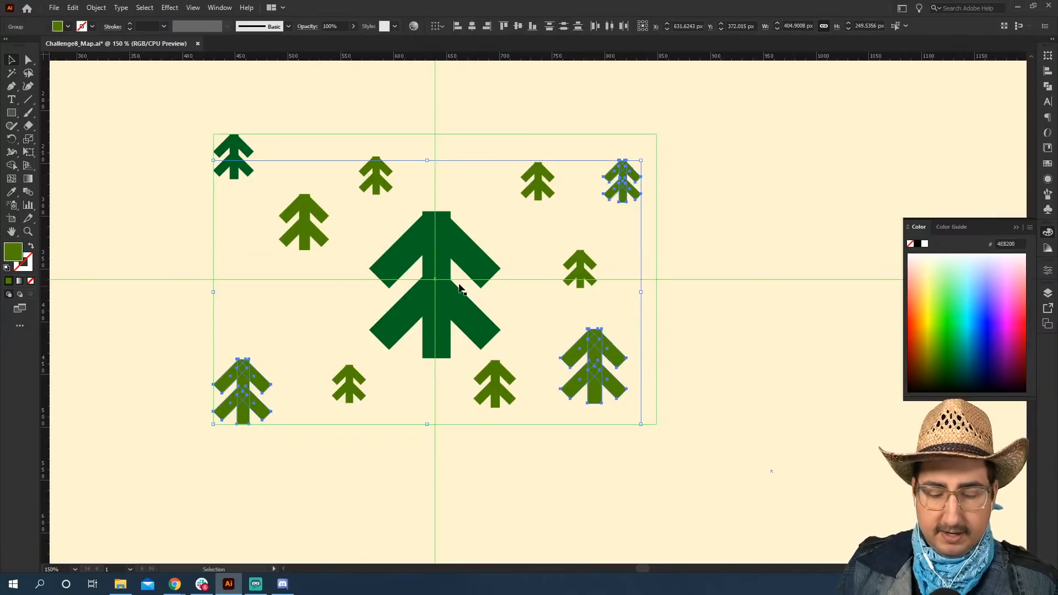
pyautogui.press('i')
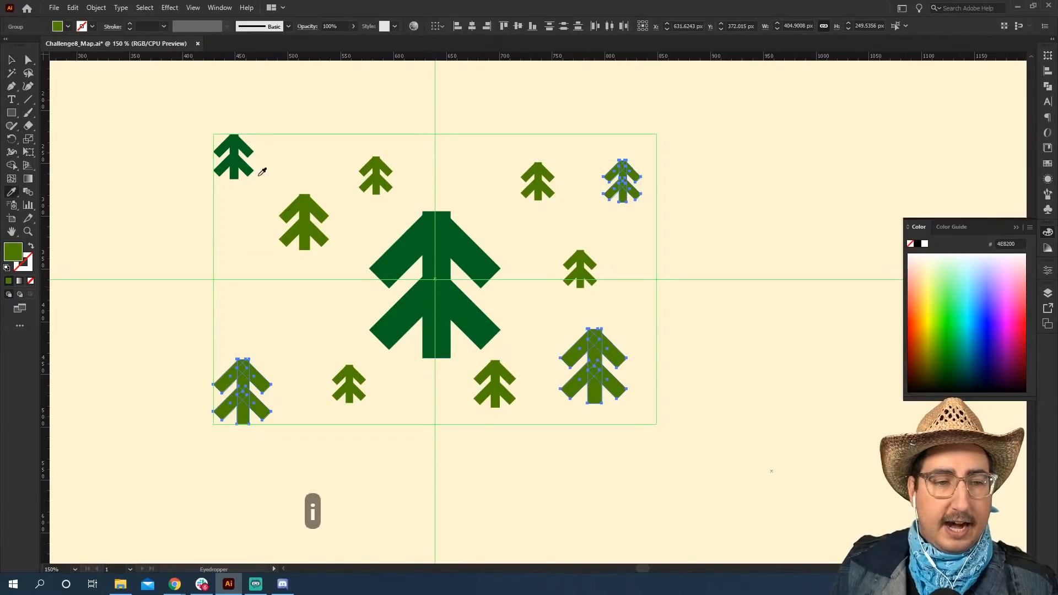
pyautogui.click(238, 156)
pyautogui.press('v')
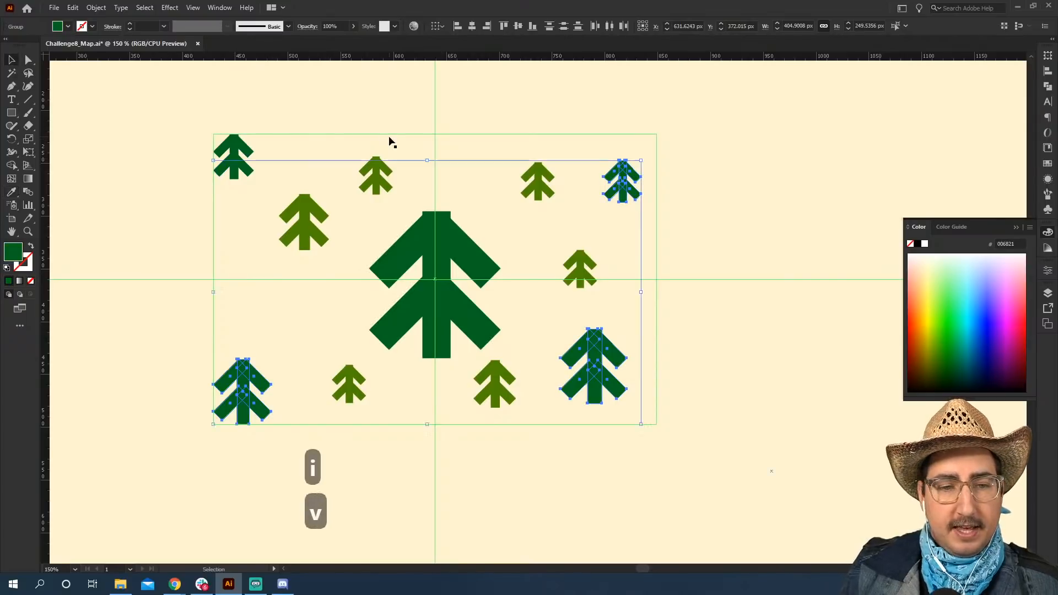
# Deselect the trees, review the forest on the whole artboard, and examine the empty ellipse guide up close.
pyautogui.click(396, 147)
pyautogui.press('z')
pyautogui.keyDown('alt'); pyautogui.click(505, 340); pyautogui.keyUp('alt')
pyautogui.keyDown('alt'); pyautogui.click(505, 340); pyautogui.keyUp('alt')
pyautogui.keyDown('alt'); pyautogui.click(505, 340); pyautogui.keyUp('alt')
pyautogui.press('v')
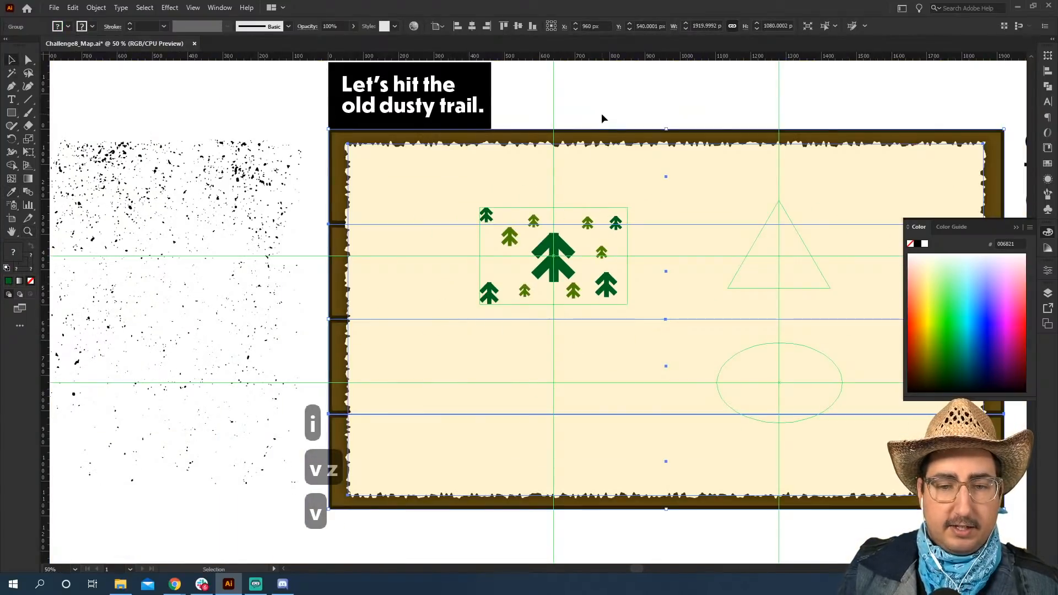
pyautogui.click(601, 113)
pyautogui.moveTo(664, 113); pyautogui.dragTo(474, 123)
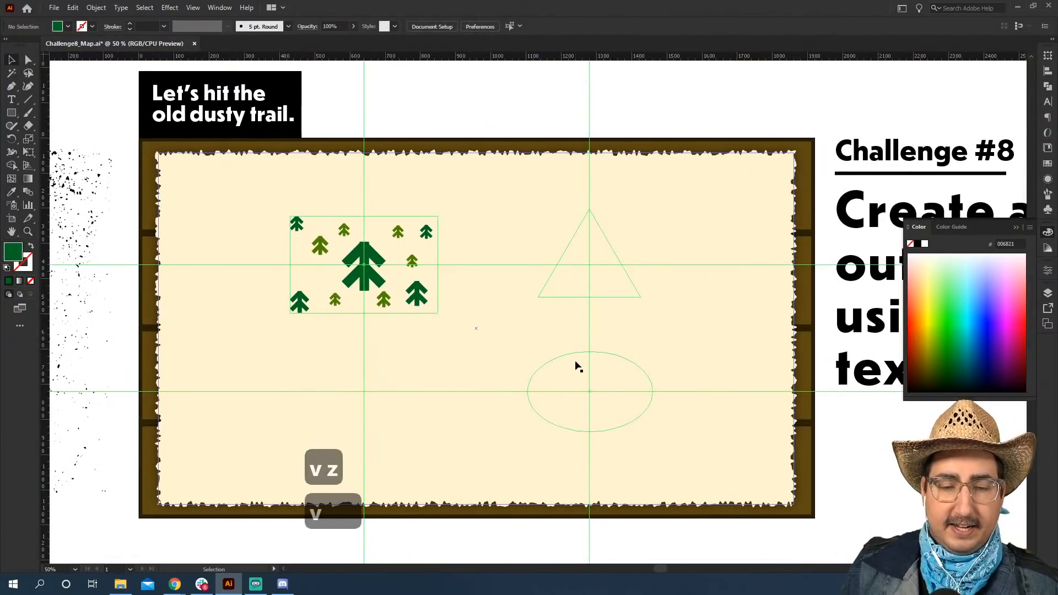
pyautogui.press('z')
pyautogui.click(584, 385)
pyautogui.click(560, 340)
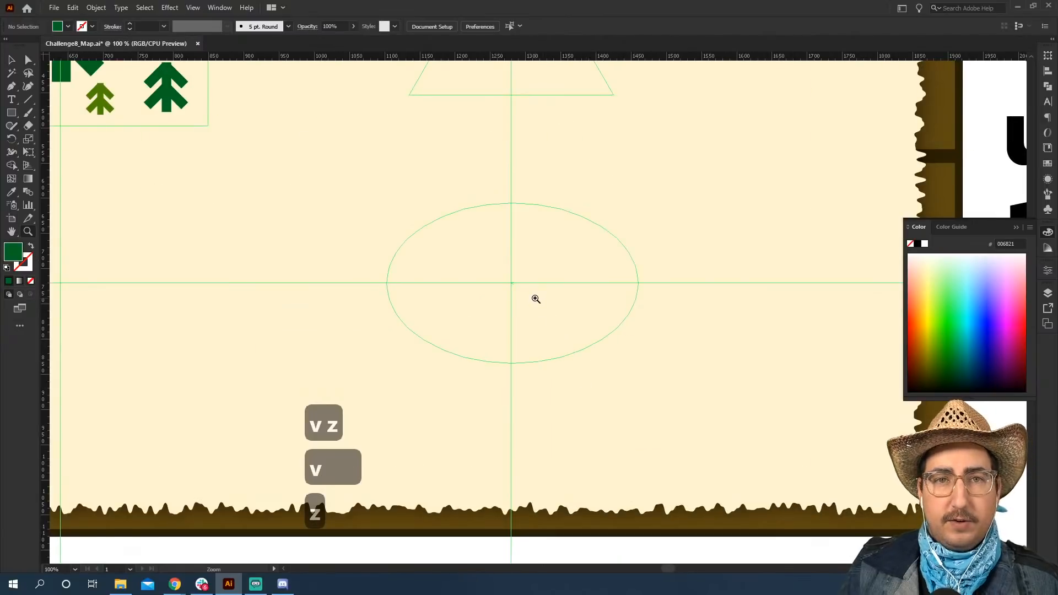
# Draw an ellipse about 281 × 181 px centred in the ellipse guide and fill it with blue 00AFEE.
pyautogui.press('l')
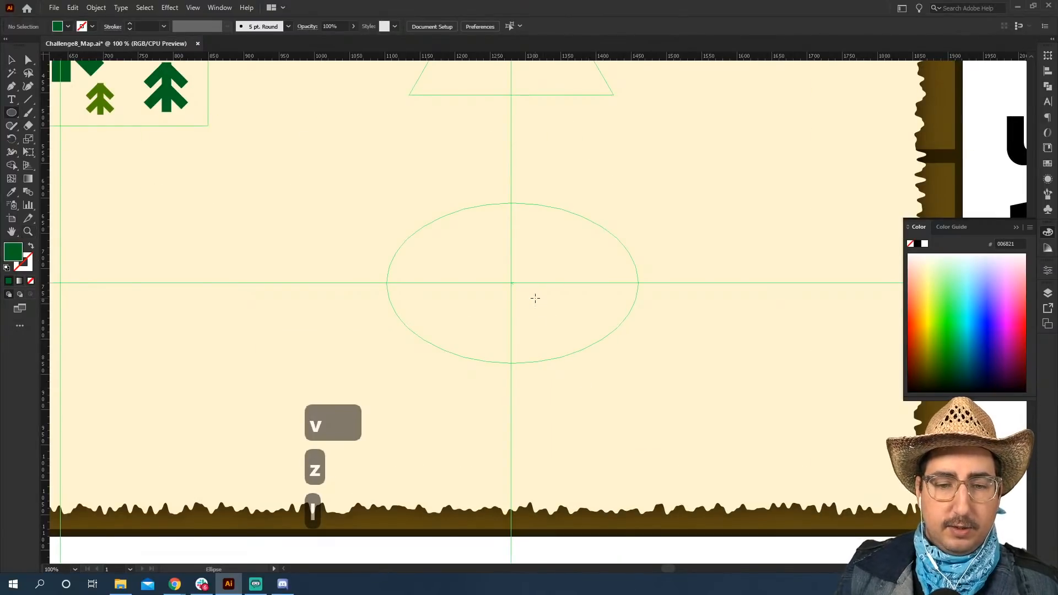
pyautogui.moveTo(510, 283); pyautogui.dragTo(412, 219)
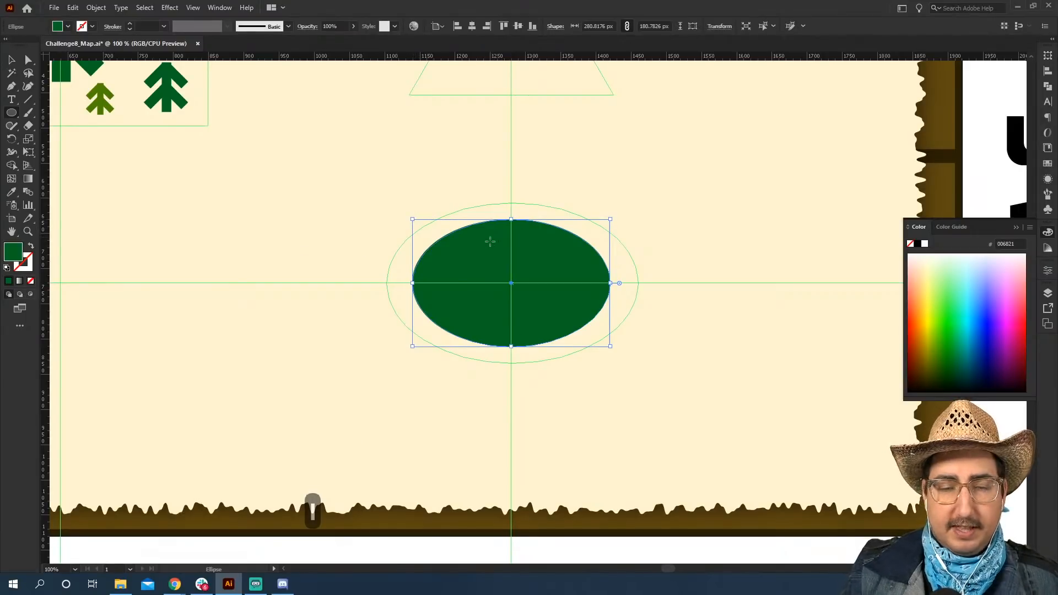
pyautogui.click(974, 320)
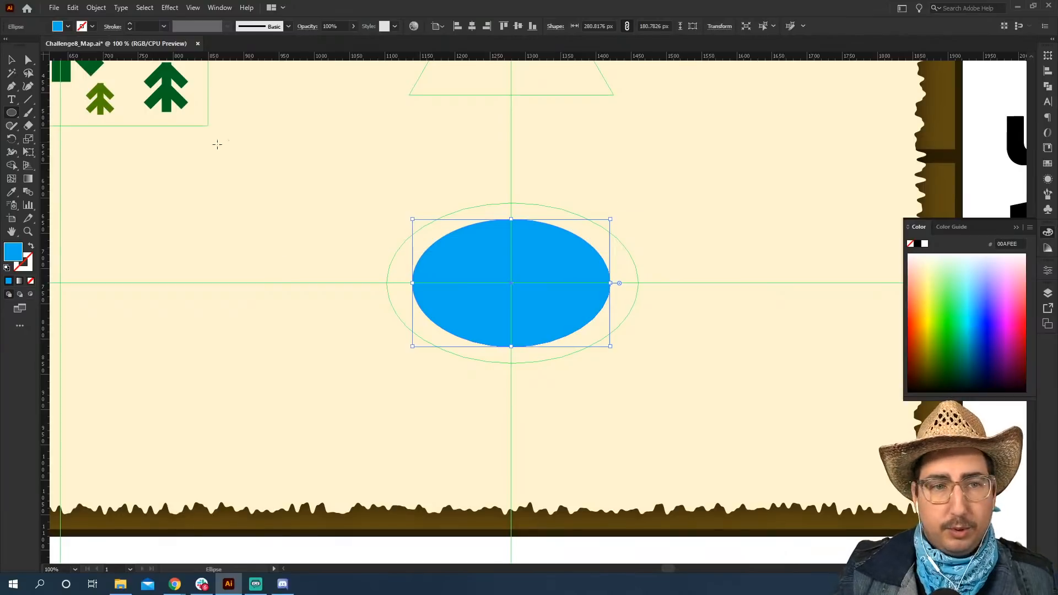
# Start a Roughen effect on the blue ellipse with smooth points and a relative size of 1%.
pyautogui.click(176, 12)
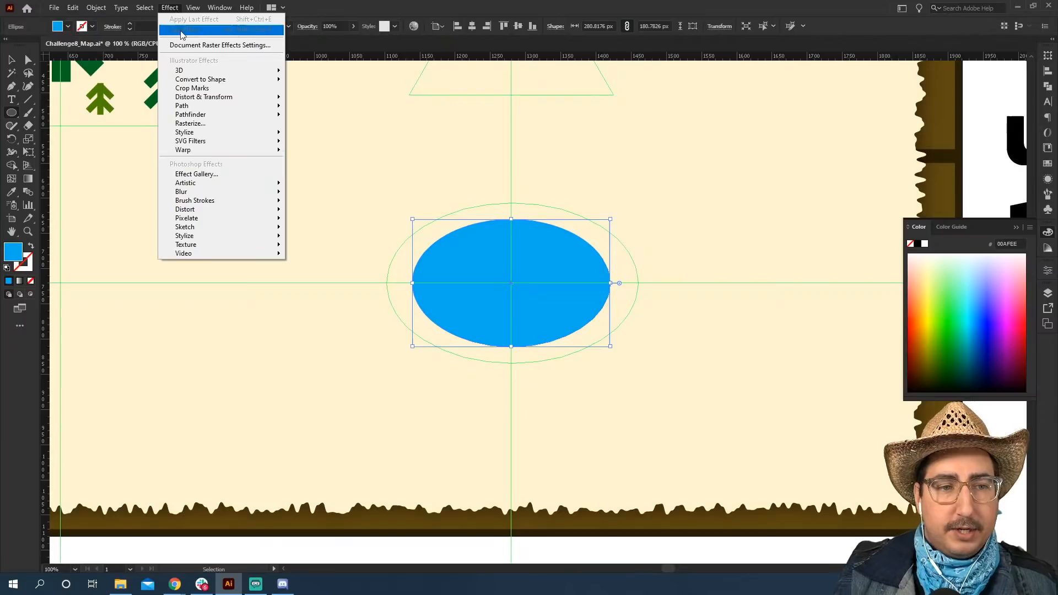
pyautogui.moveTo(218, 98)
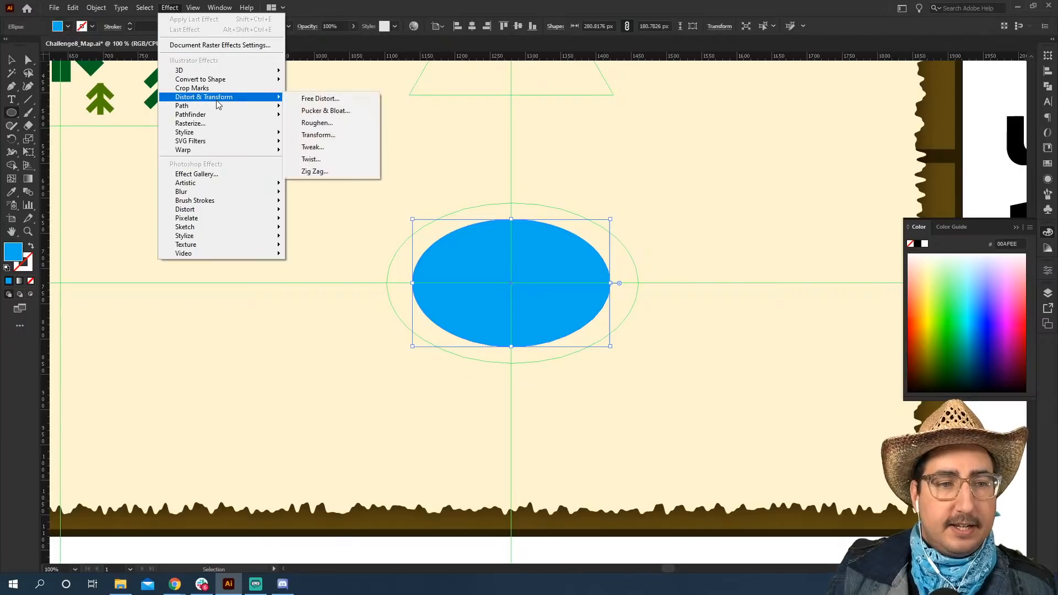
pyautogui.click(324, 124)
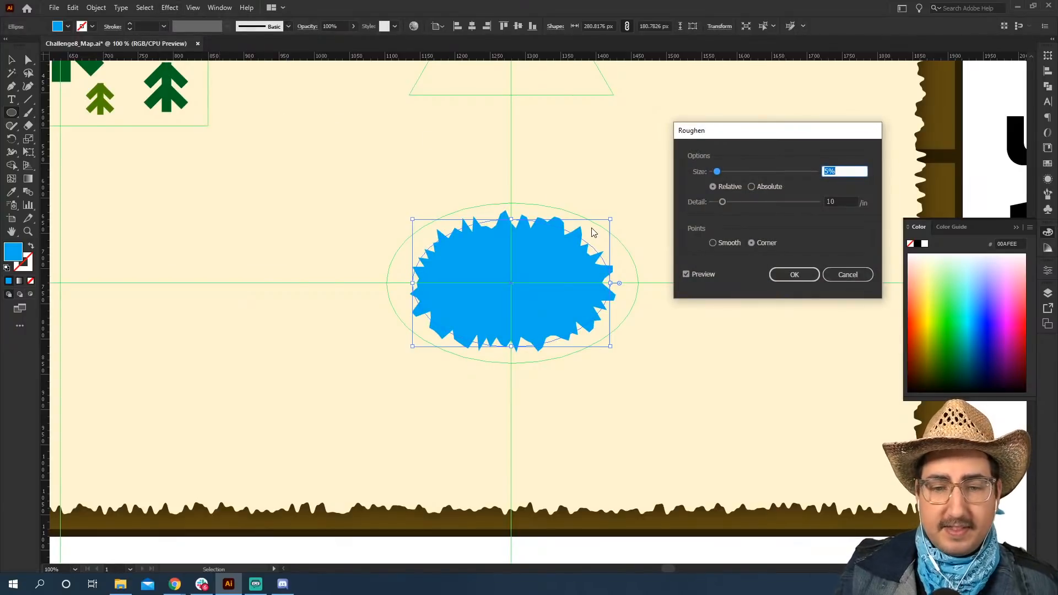
pyautogui.click(713, 243)
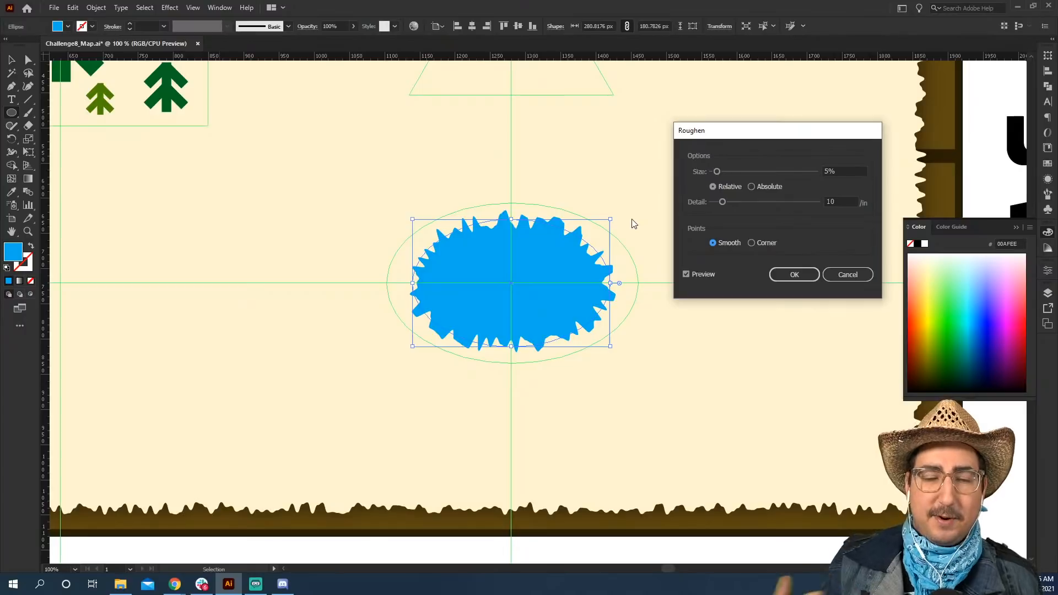
pyautogui.moveTo(840, 172); pyautogui.dragTo(819, 172)
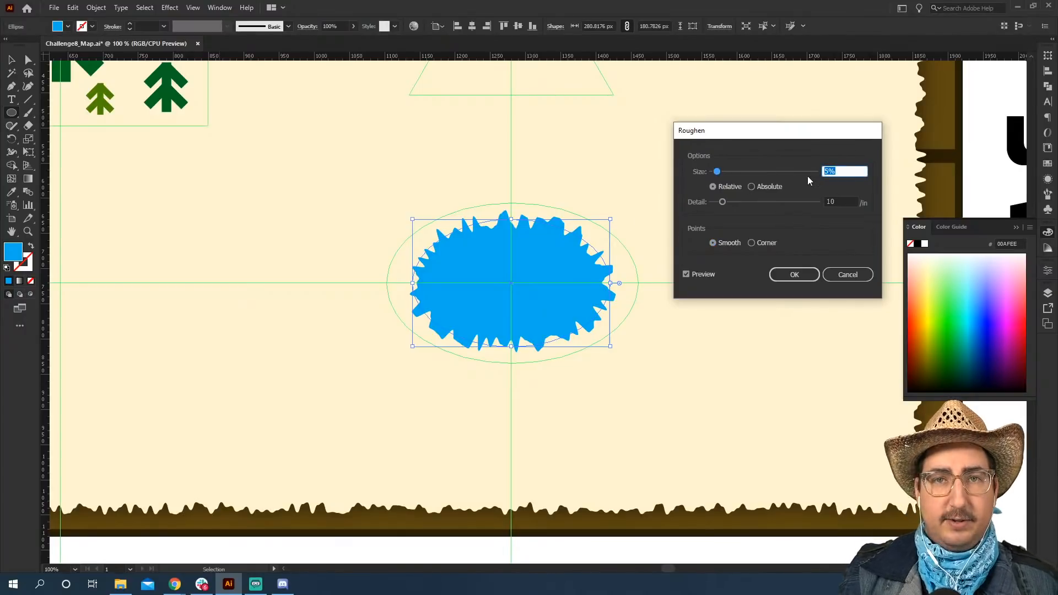
pyautogui.write('1')
pyautogui.press('Tab')
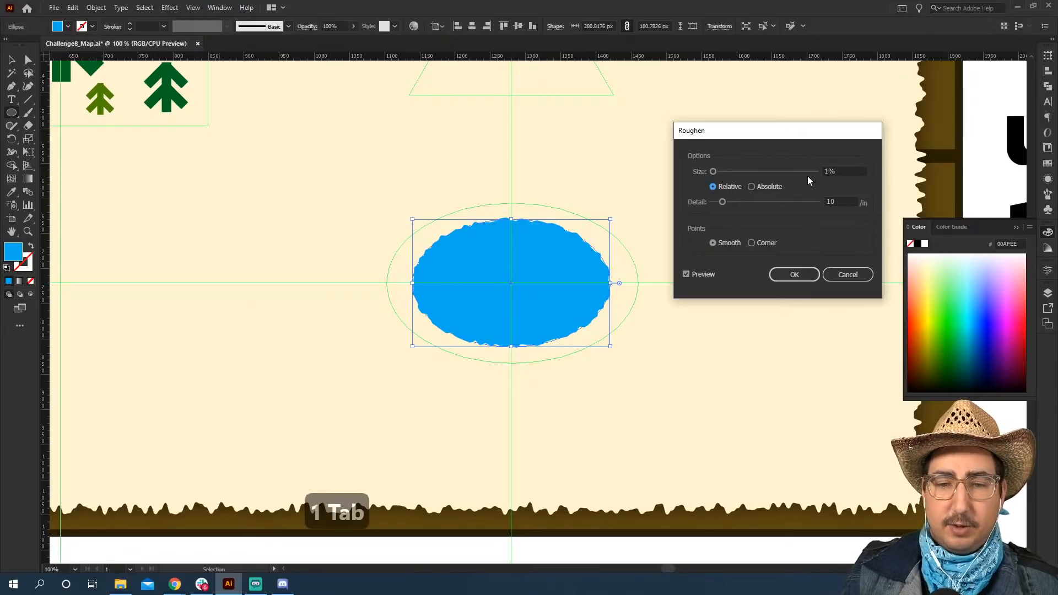
# Set the Roughen detail to 4 per inch and the size to 2%, and apply the effect to the ellipse.
pyautogui.click(833, 201)
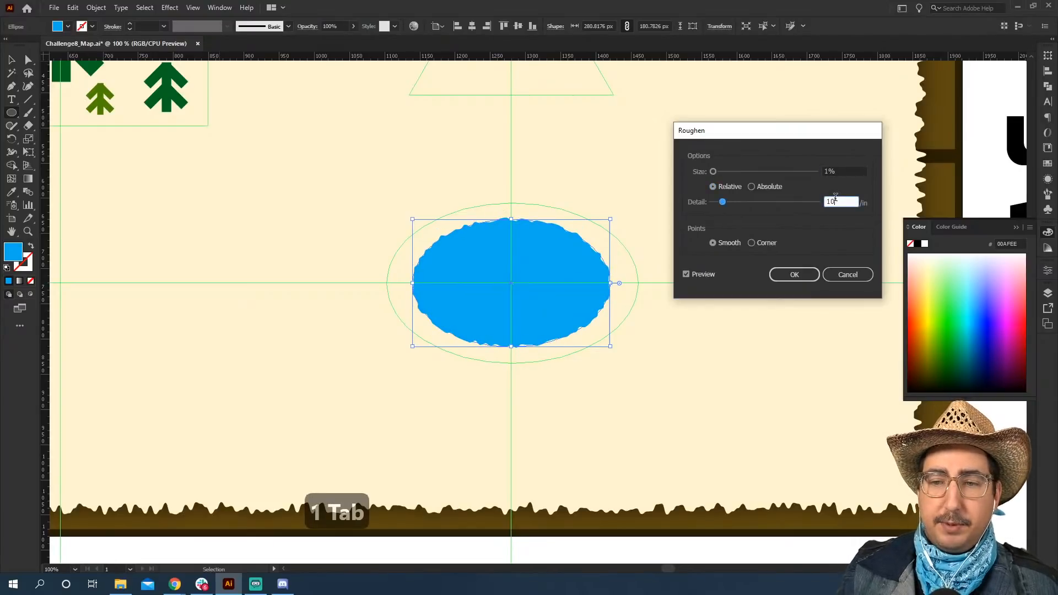
pyautogui.press('Down')
pyautogui.press('Down')
pyautogui.press('Down')
pyautogui.press('Down')
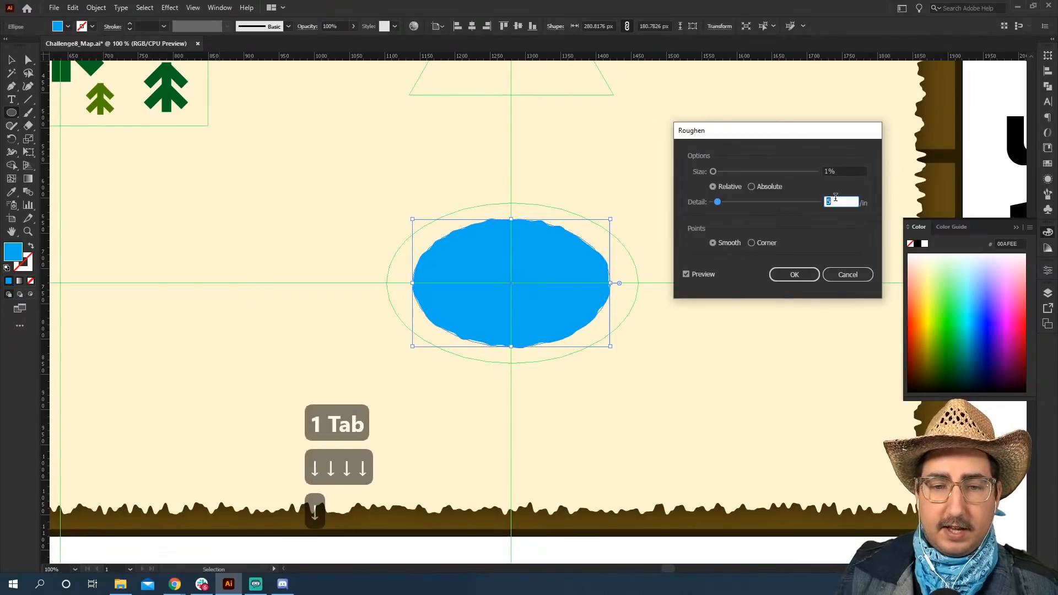
pyautogui.press('Down')
pyautogui.press('Down')
pyautogui.click(839, 172)
pyautogui.press('Up')
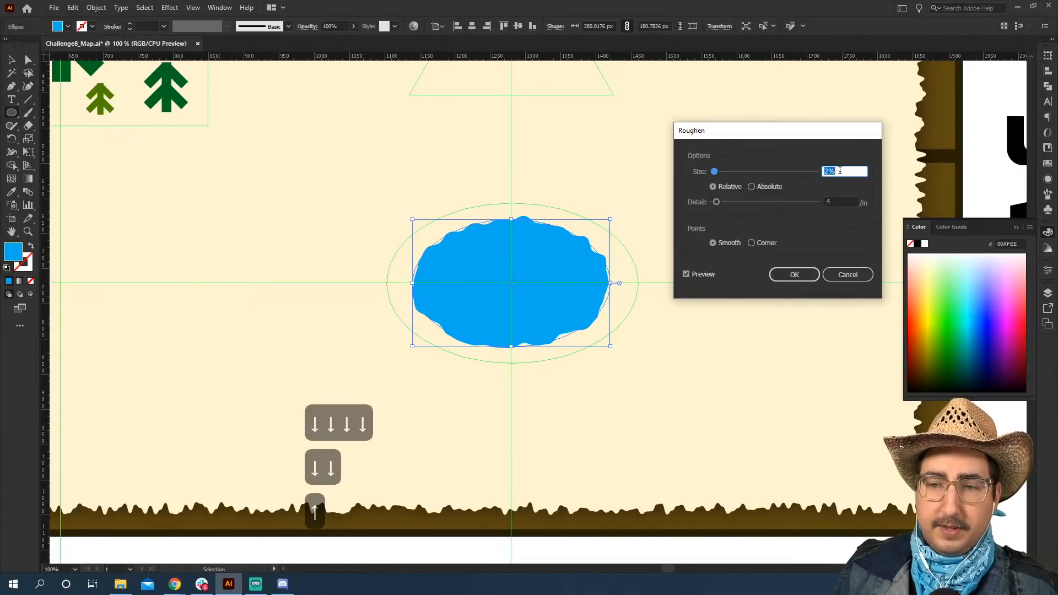
pyautogui.click(794, 275)
pyautogui.press('v')
pyautogui.click(700, 248)
# Create a three-sided polygon with a 50 px radius beside the upper part of the triangle guide.
pyautogui.press('z')
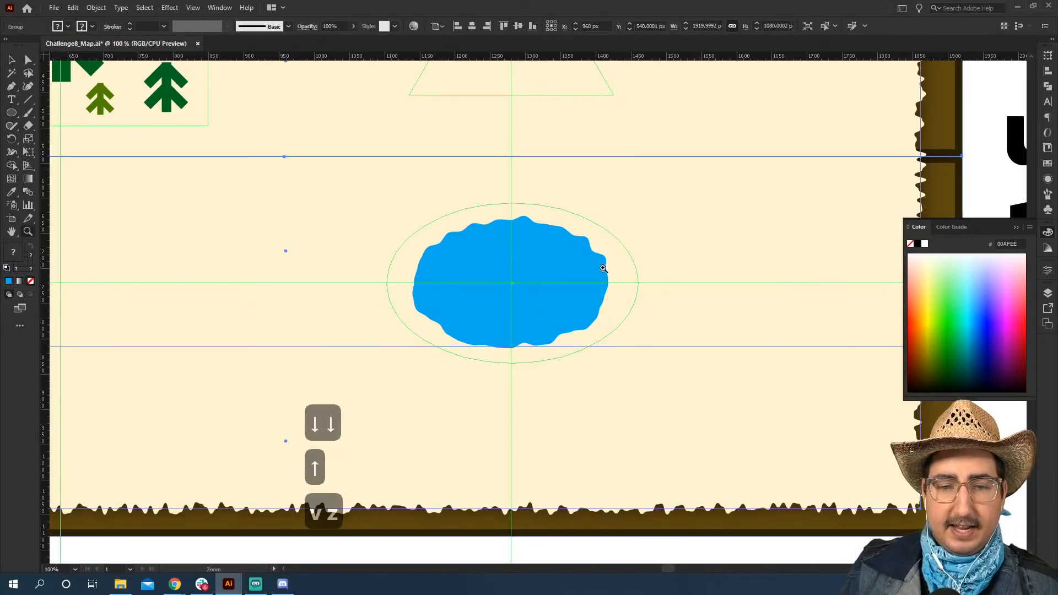
pyautogui.keyDown('alt'); pyautogui.click(604, 268); pyautogui.keyUp('alt')
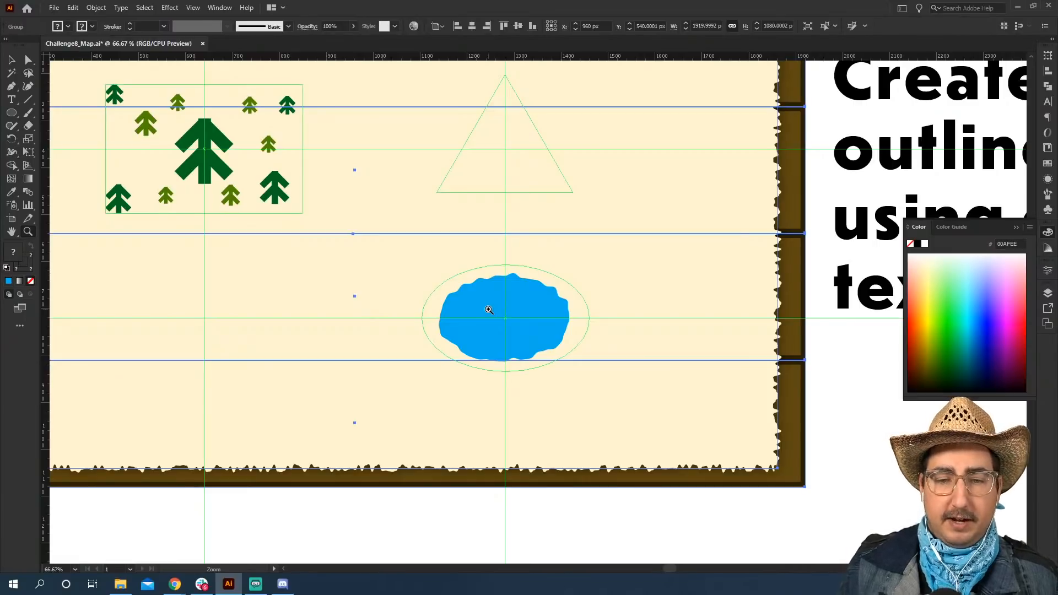
pyautogui.press('v')
pyautogui.click(831, 377)
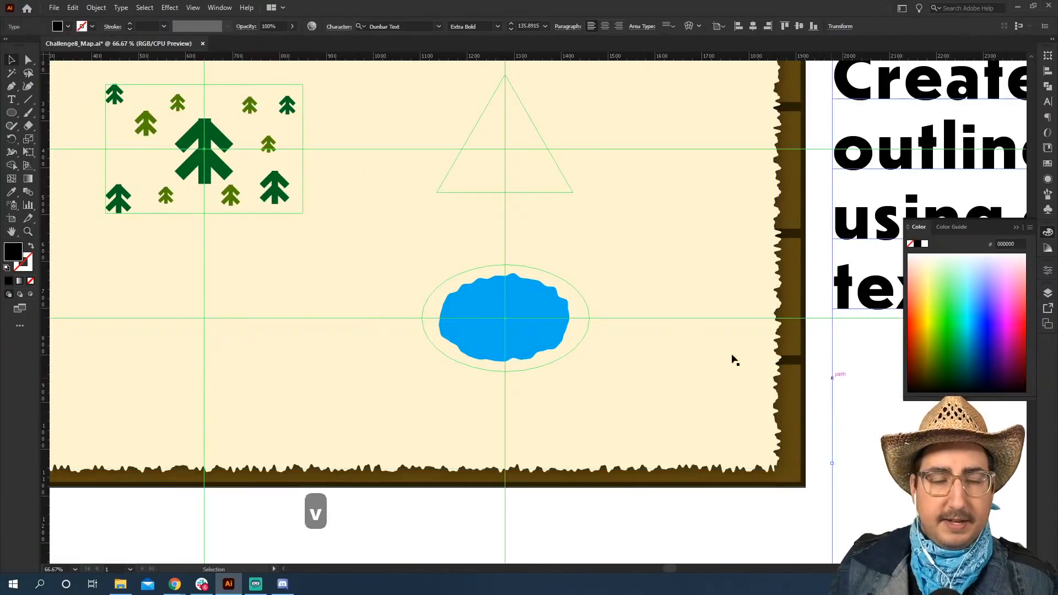
pyautogui.press('z')
pyautogui.click(525, 206)
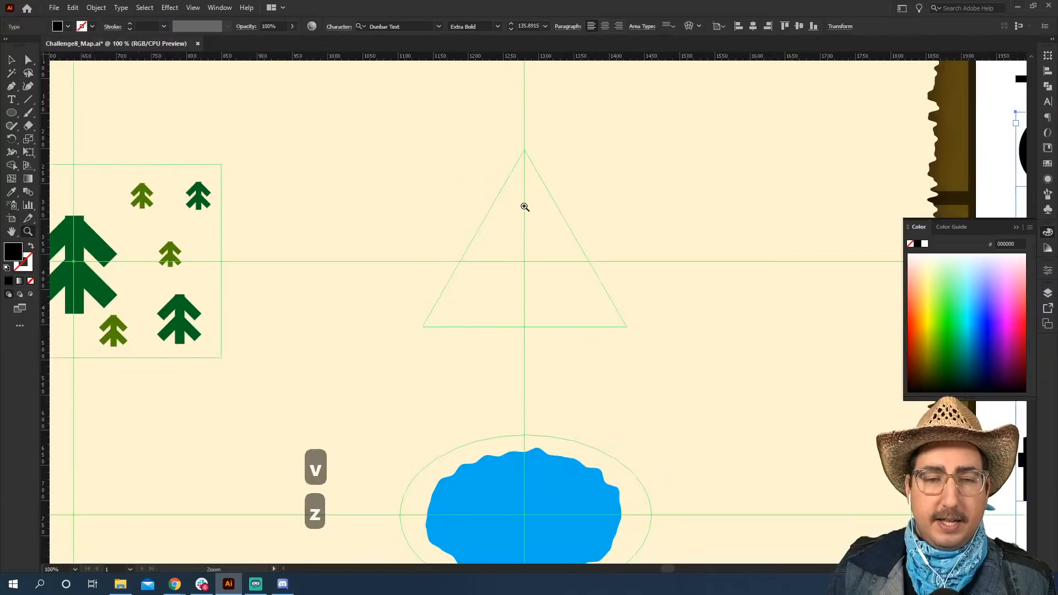
pyautogui.click(537, 290)
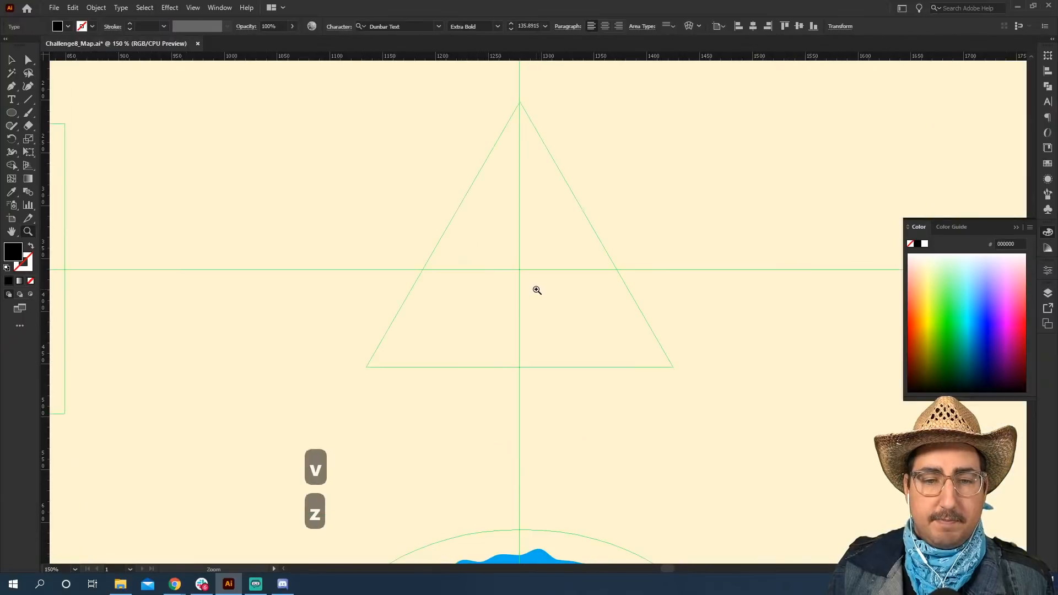
pyautogui.click(11, 113)
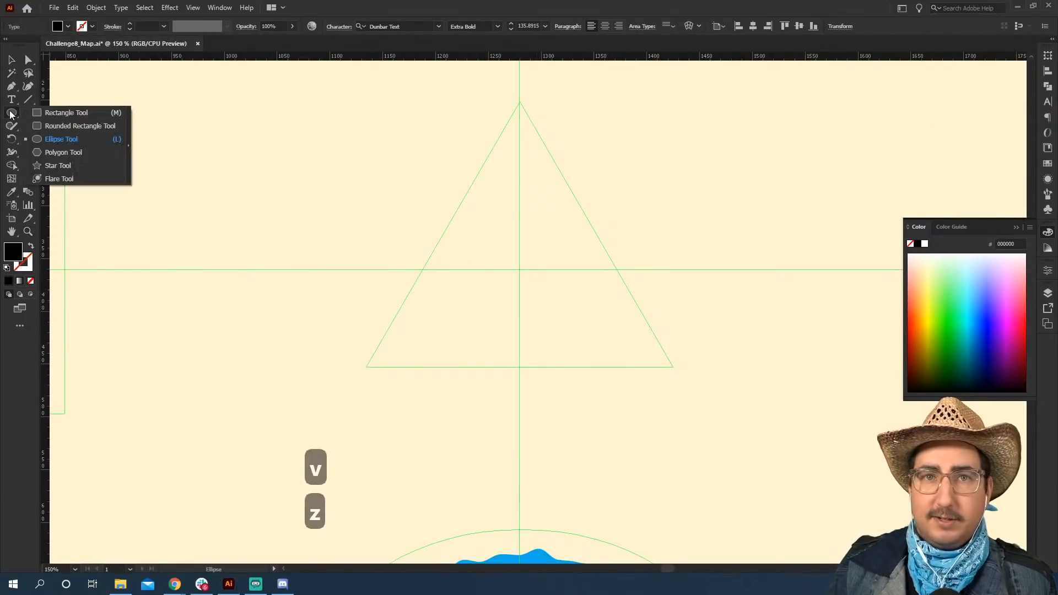
pyautogui.click(78, 158)
pyautogui.click(413, 220)
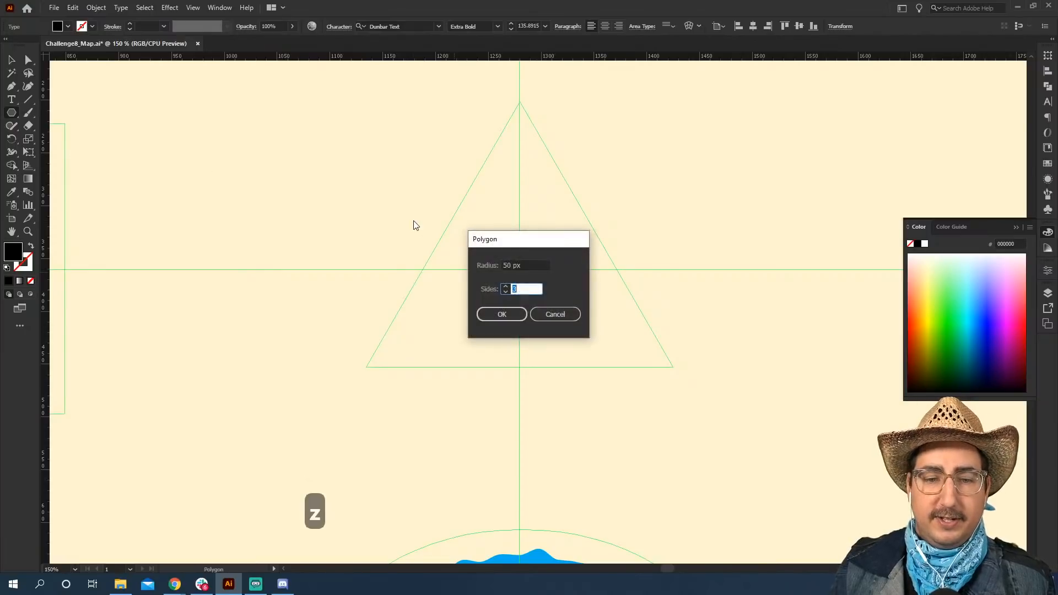
pyautogui.press('Return')
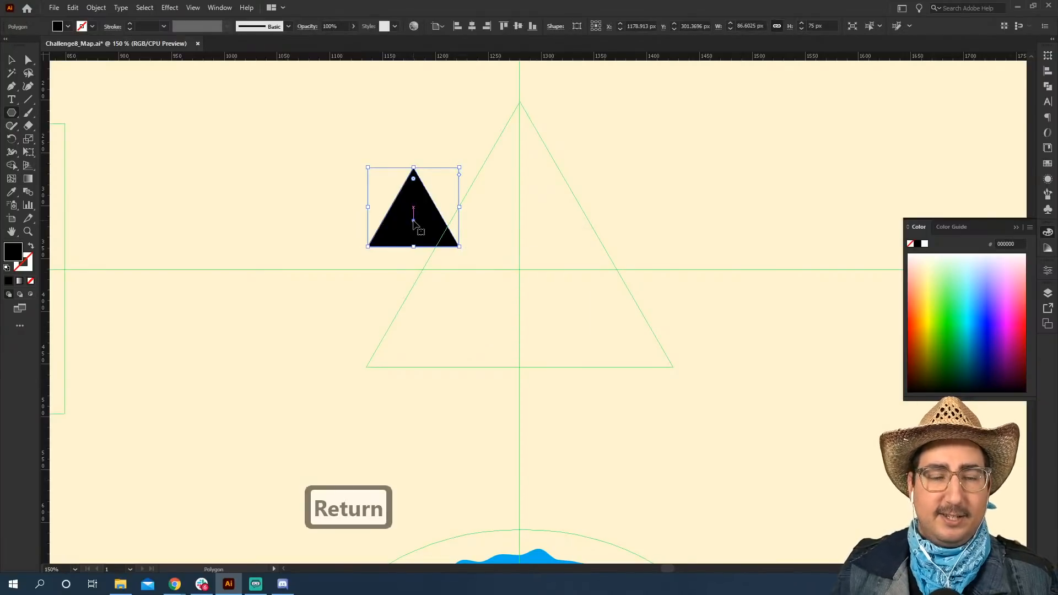
# Move the black triangle into the lower-left corner of the triangle guide, flush with the guide's edges.
pyautogui.moveTo(420, 219); pyautogui.dragTo(486, 344)
pyautogui.hotkey('ctrl', 'z')
pyautogui.press('v')
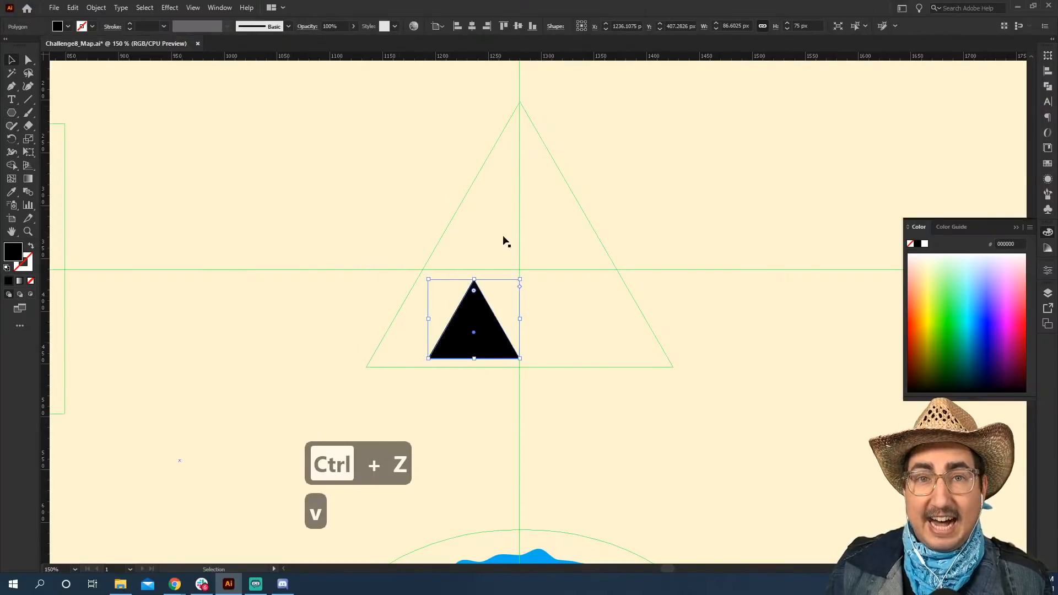
pyautogui.click(193, 7)
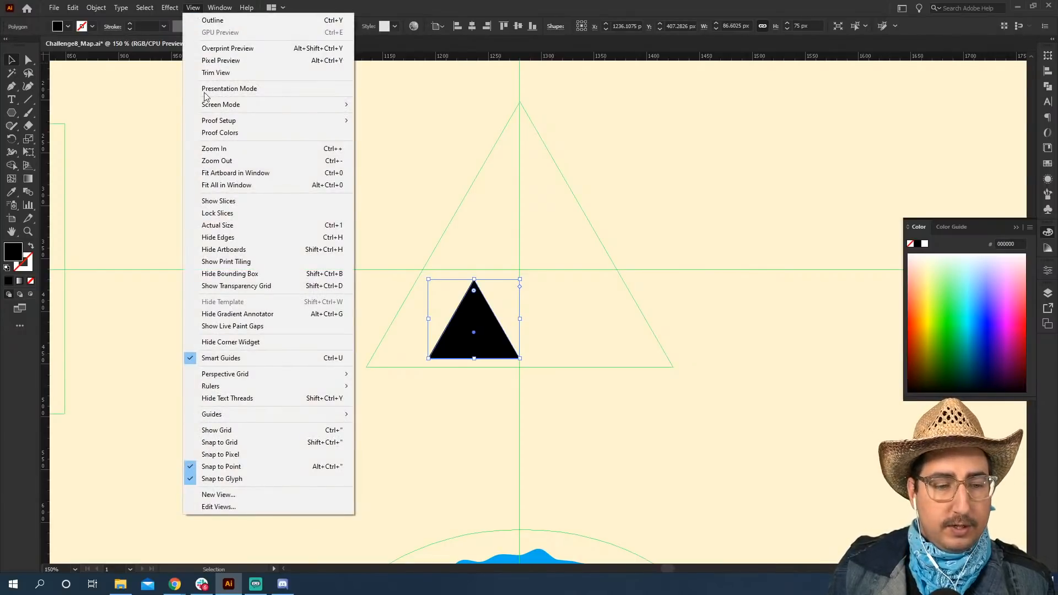
pyautogui.click(194, 8)
pyautogui.press('z')
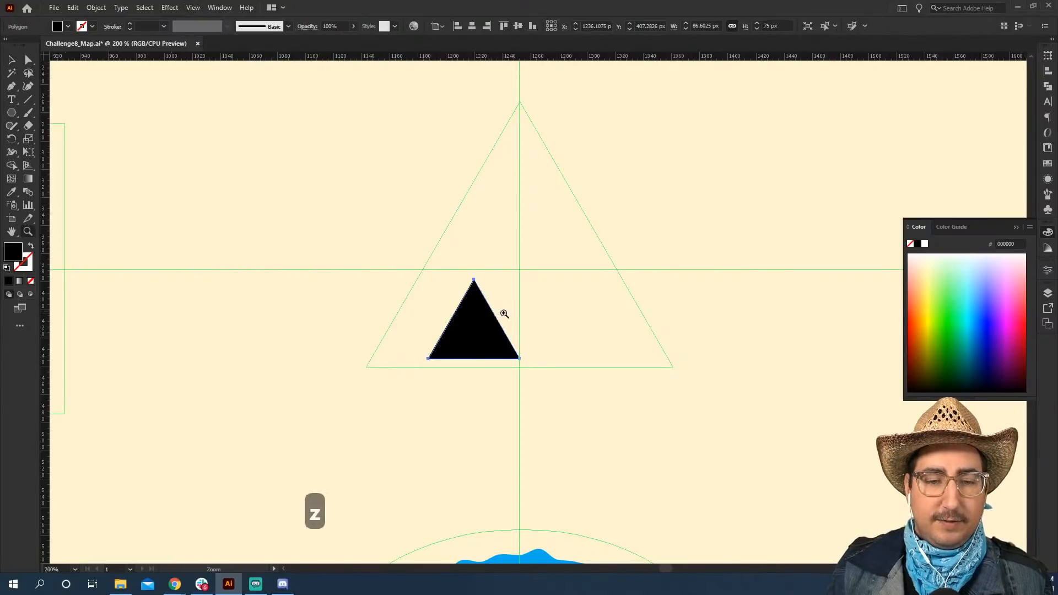
pyautogui.click(505, 314)
pyautogui.press('v')
pyautogui.moveTo(540, 364); pyautogui.dragTo(416, 384)
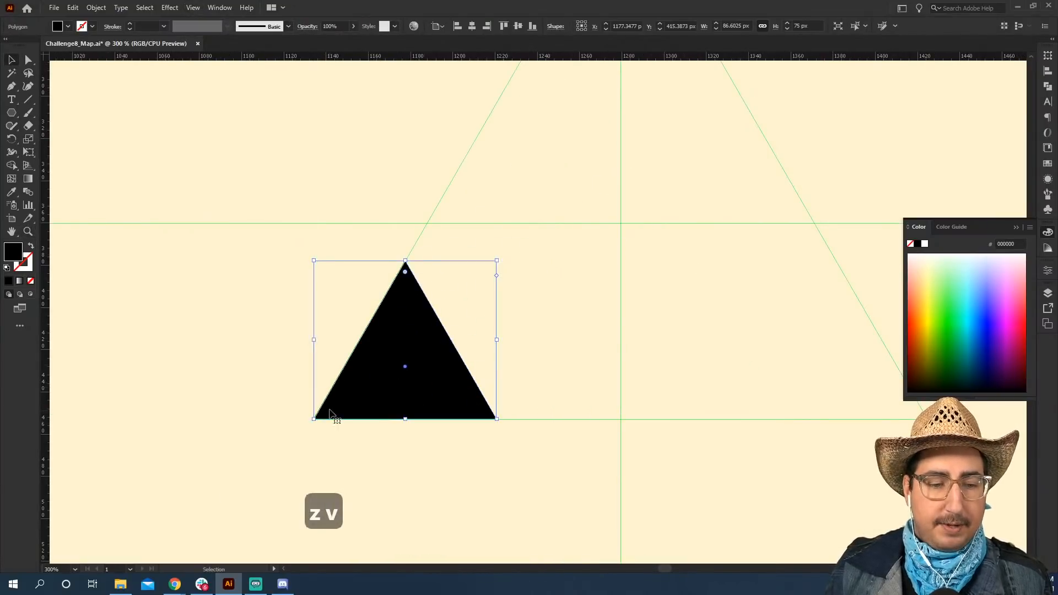
# Duplicate the corner triangle into the middle of the triangle guide and enlarge the copy to about 119 × 103 px.
pyautogui.press('space')
pyautogui.moveTo(477, 369); pyautogui.dragTo(442, 220)
pyautogui.press('space')
pyautogui.press('s')
pyautogui.moveTo(512, 90); pyautogui.dragTo(525, 172)
pyautogui.press('space')
pyautogui.moveTo(475, 320); pyautogui.dragTo(398, 230)
# Copy the lower-left triangle into the guide's lower-right corner and make the copy smaller.
pyautogui.press('v')
pyautogui.moveTo(116, 366); pyautogui.dragTo(543, 368)
pyautogui.moveTo(437, 262); pyautogui.dragTo(607, 417)
# Duplicate the lower-right triangle to the top of the guide, scale it to about 38 × 33 px and fit it into the apex.
pyautogui.press('space')
pyautogui.press('space')
pyautogui.moveTo(714, 500); pyautogui.dragTo(491, 124)
pyautogui.press('space')
pyautogui.moveTo(503, 162); pyautogui.dragTo(490, 264)
pyautogui.press('s')
pyautogui.moveTo(616, 160); pyautogui.dragTo(559, 203)
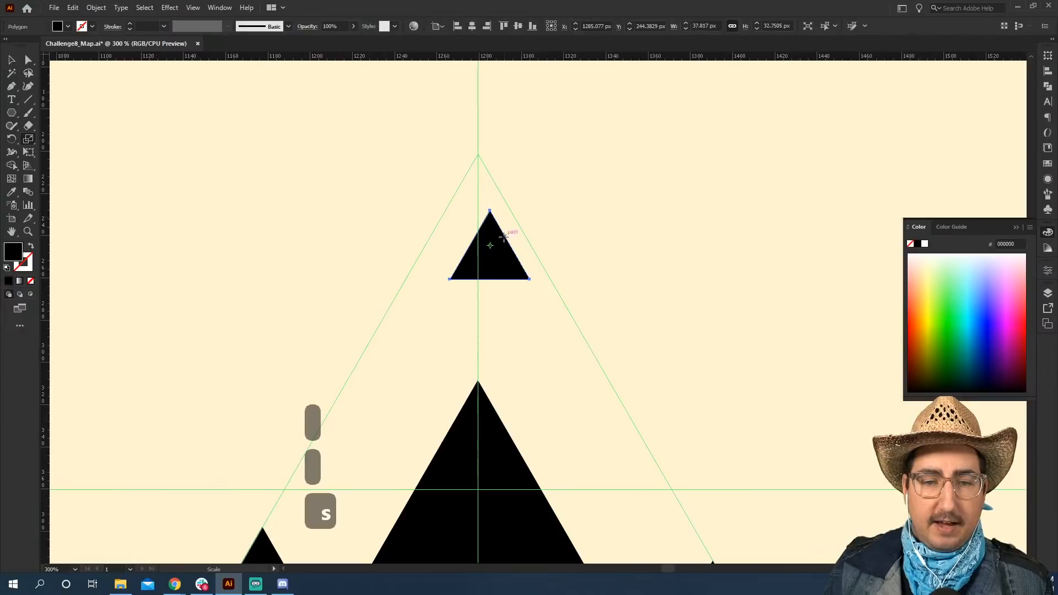
pyautogui.press('v')
pyautogui.moveTo(502, 254); pyautogui.dragTo(491, 197)
# Shrink the lower-right triangle to about 57 × 49 px, keeping it in the guide's corner.
pyautogui.press('z')
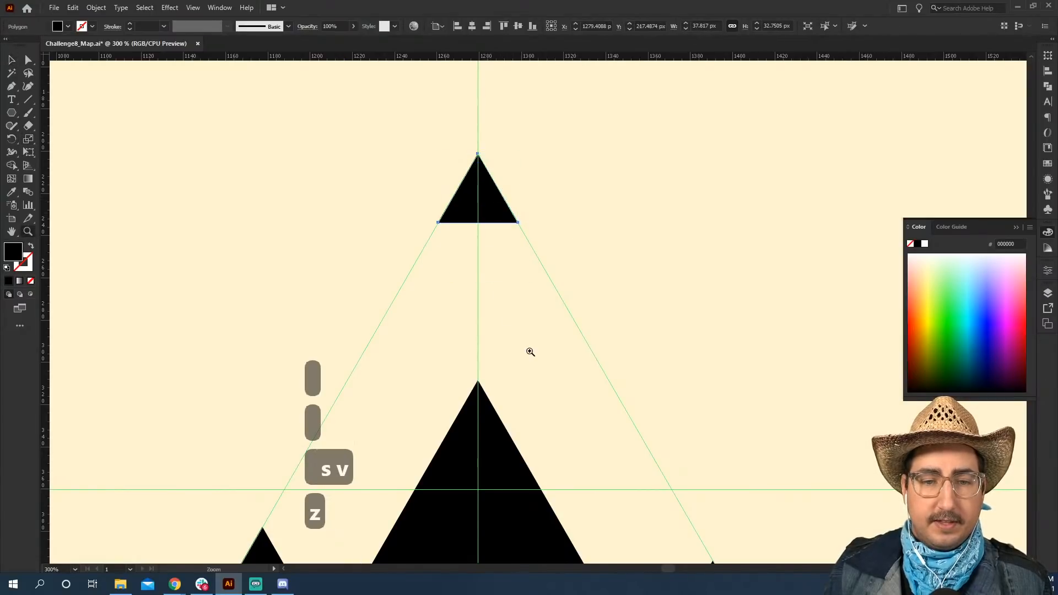
pyautogui.keyDown('alt'); pyautogui.click(529, 352); pyautogui.keyUp('alt')
pyautogui.keyDown('alt'); pyautogui.click(529, 352); pyautogui.keyUp('alt')
pyautogui.press('space')
pyautogui.moveTo(545, 340); pyautogui.dragTo(490, 276)
pyautogui.press('v')
pyautogui.click(489, 277)
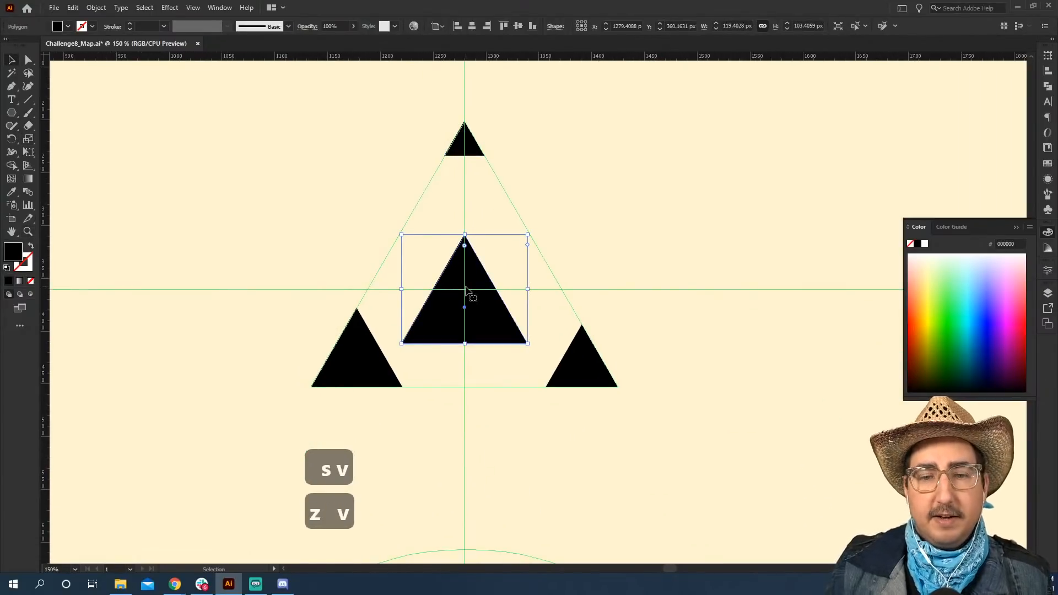
pyautogui.click(578, 347)
pyautogui.moveTo(548, 324); pyautogui.dragTo(558, 334)
# Fill the central triangle with a medium brown swatch and the lower-left triangle with the darkest brown swatch.
pyautogui.click(478, 316)
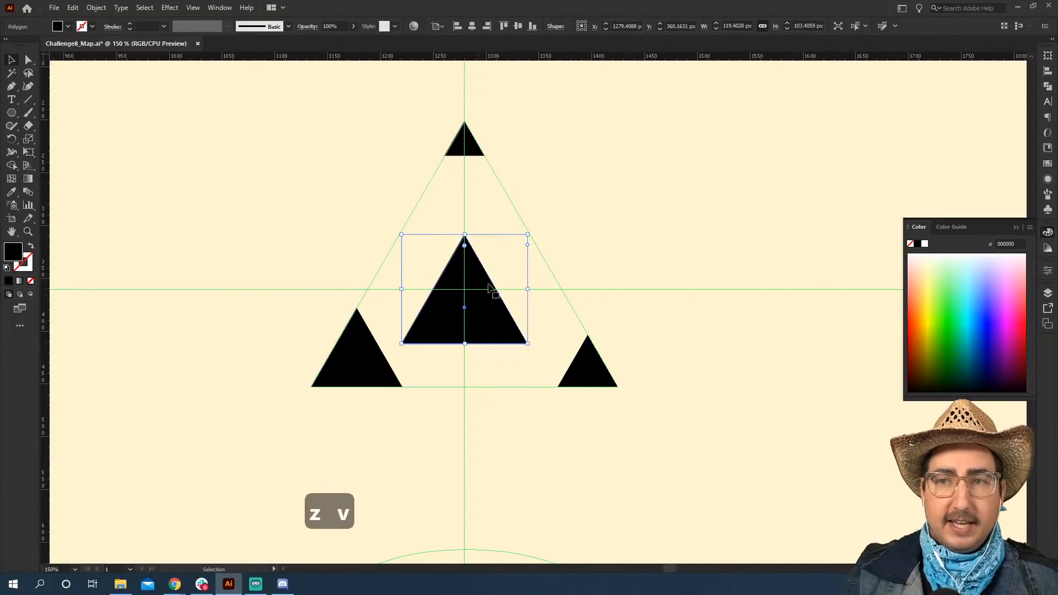
pyautogui.click(1048, 163)
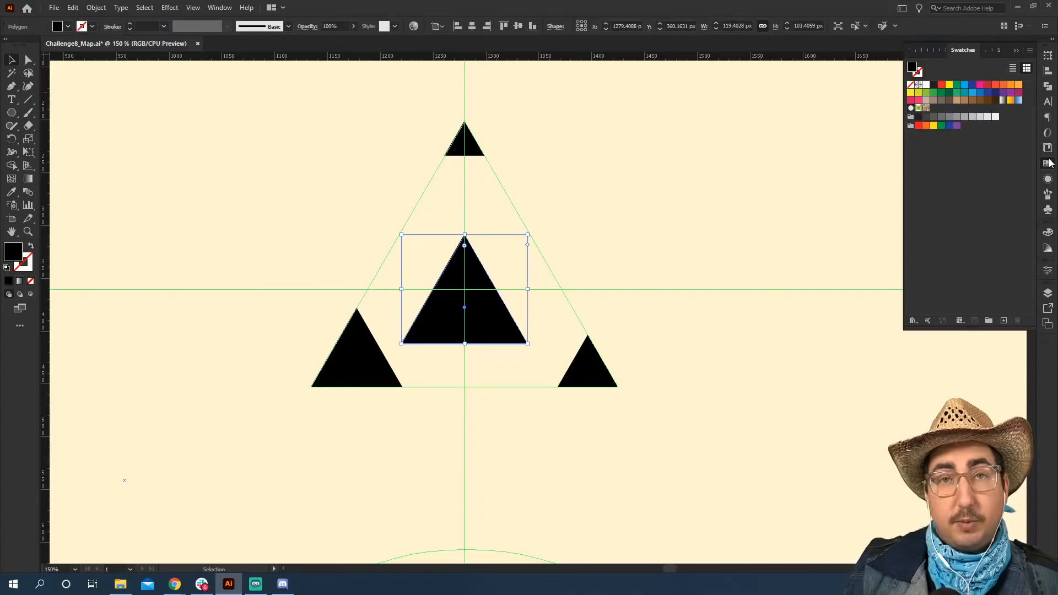
pyautogui.click(980, 100)
pyautogui.click(361, 361)
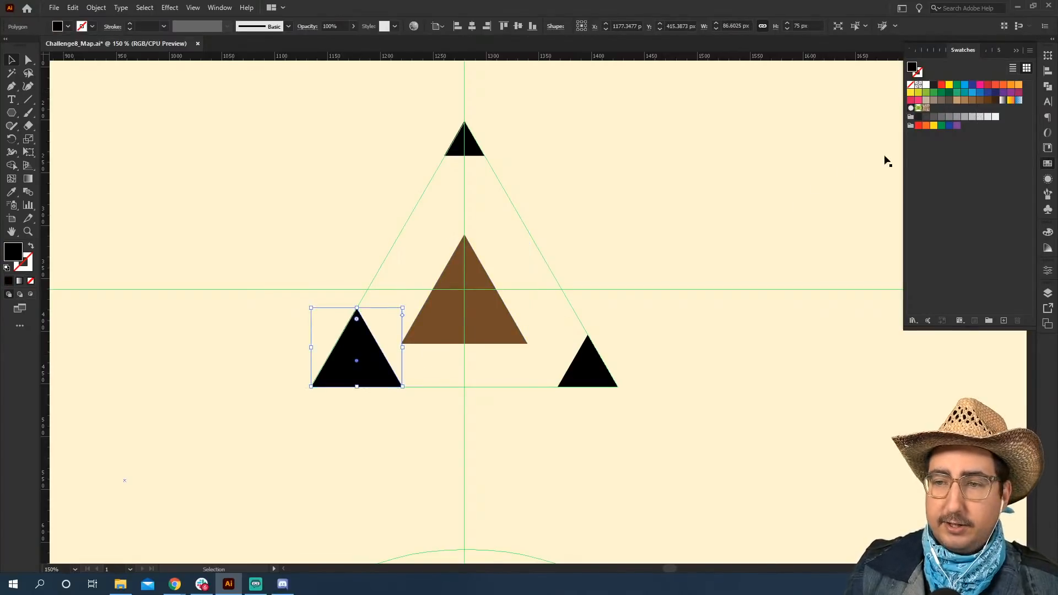
pyautogui.click(986, 102)
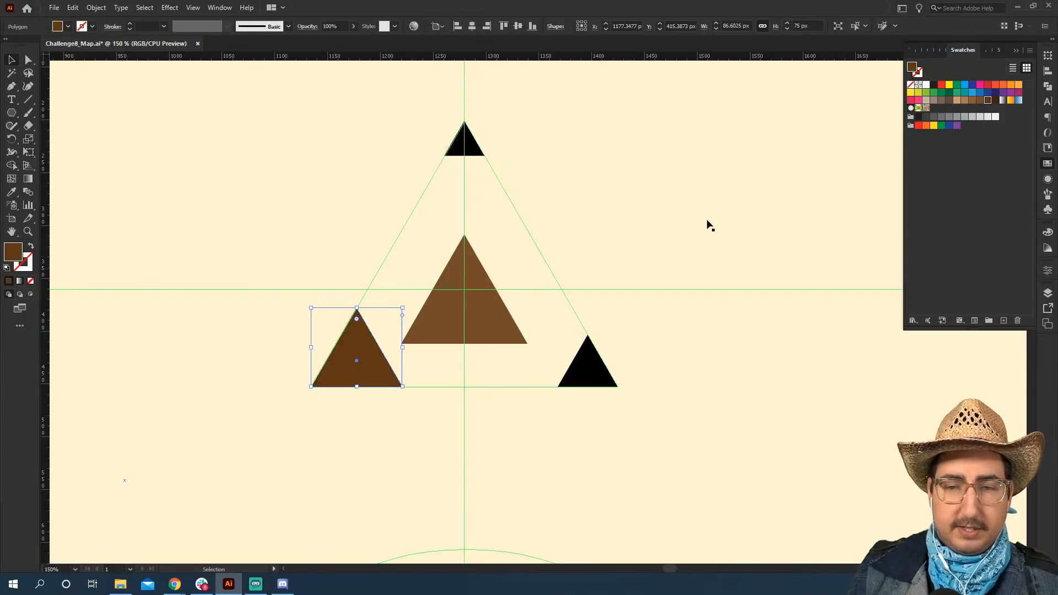
pyautogui.click(995, 101)
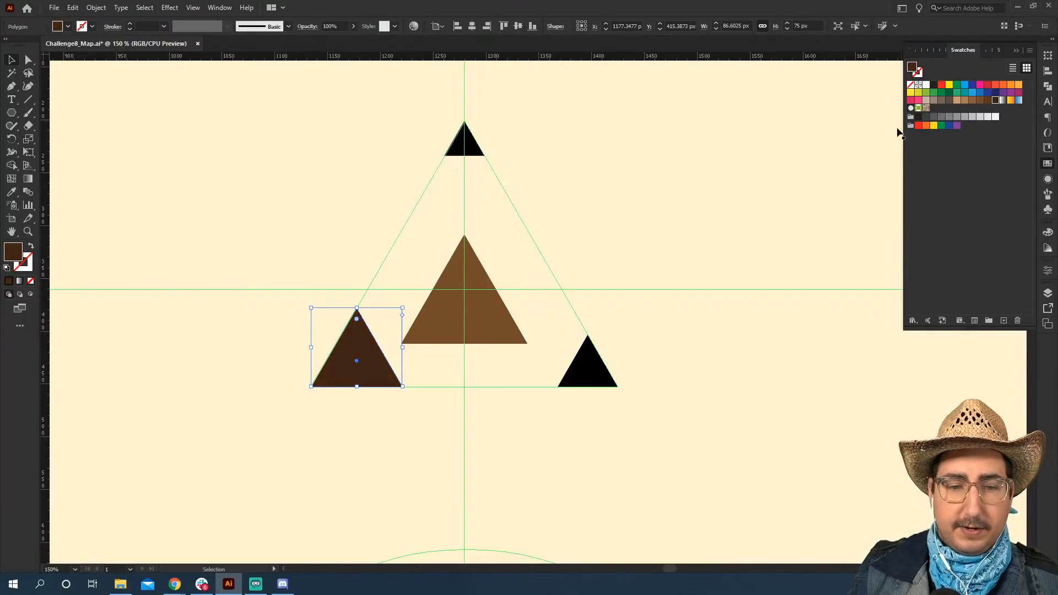
# Recolour the apex triangle with the central triangle's brown and the lower-right triangle with the lower-left triangle's dark brown.
pyautogui.click(465, 142)
pyautogui.press('i')
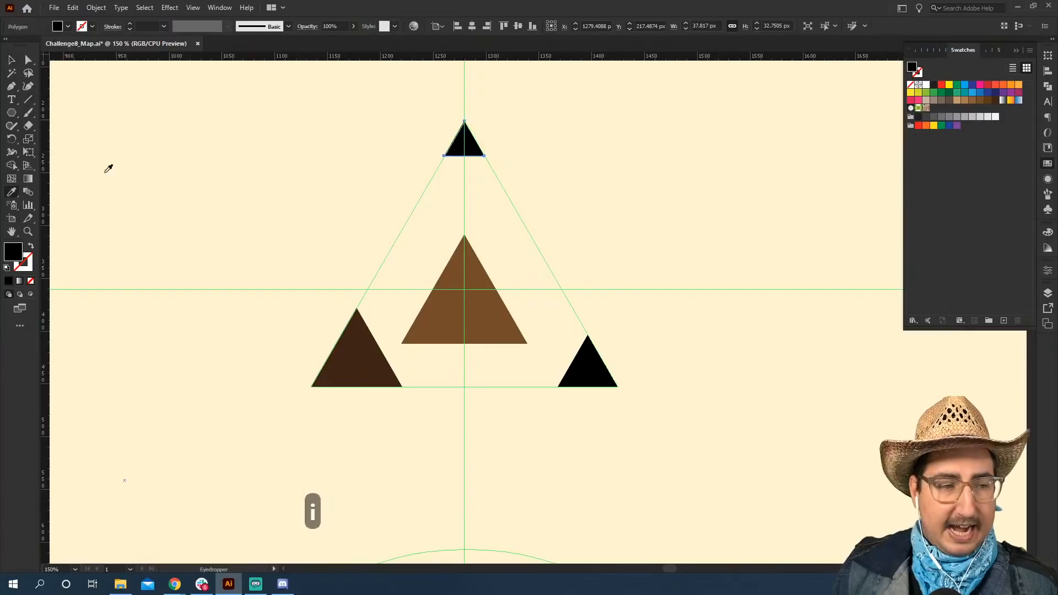
pyautogui.click(457, 318)
pyautogui.press('v')
pyautogui.click(593, 368)
pyautogui.press('i')
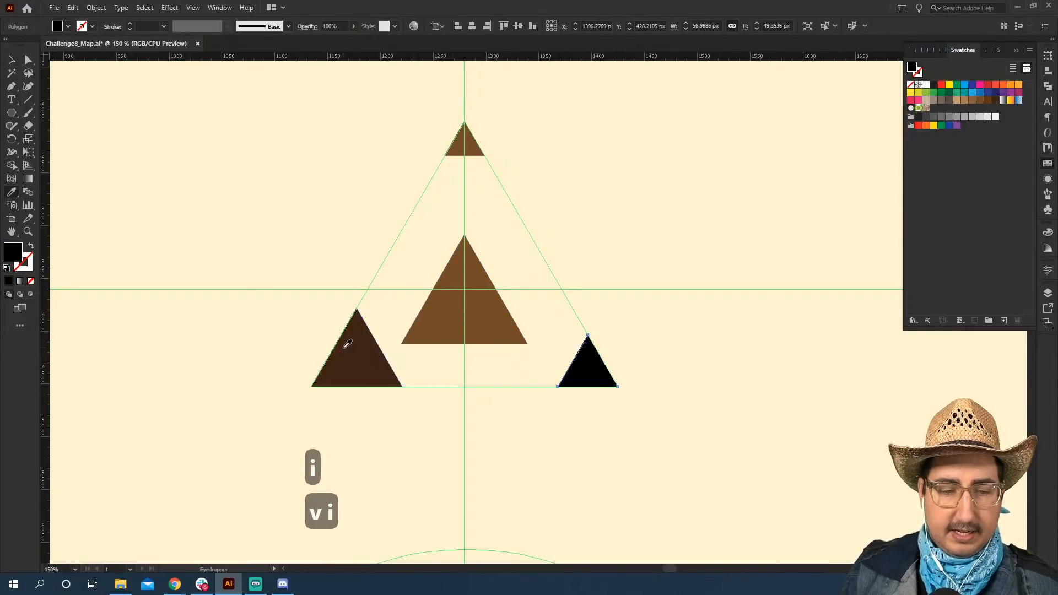
pyautogui.click(345, 342)
pyautogui.press('v')
pyautogui.click(344, 253)
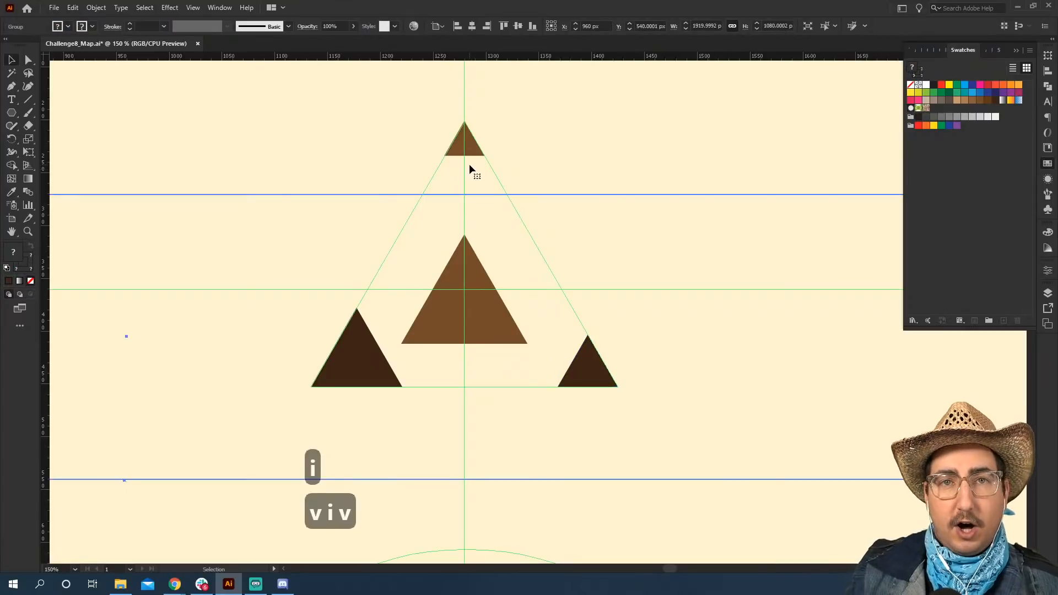
# Duplicate the apex triangle just below it, scale the copy to about 31 × 27 px and fill it with the lower-left triangle's dark brown.
pyautogui.moveTo(464, 146); pyautogui.dragTo(440, 218)
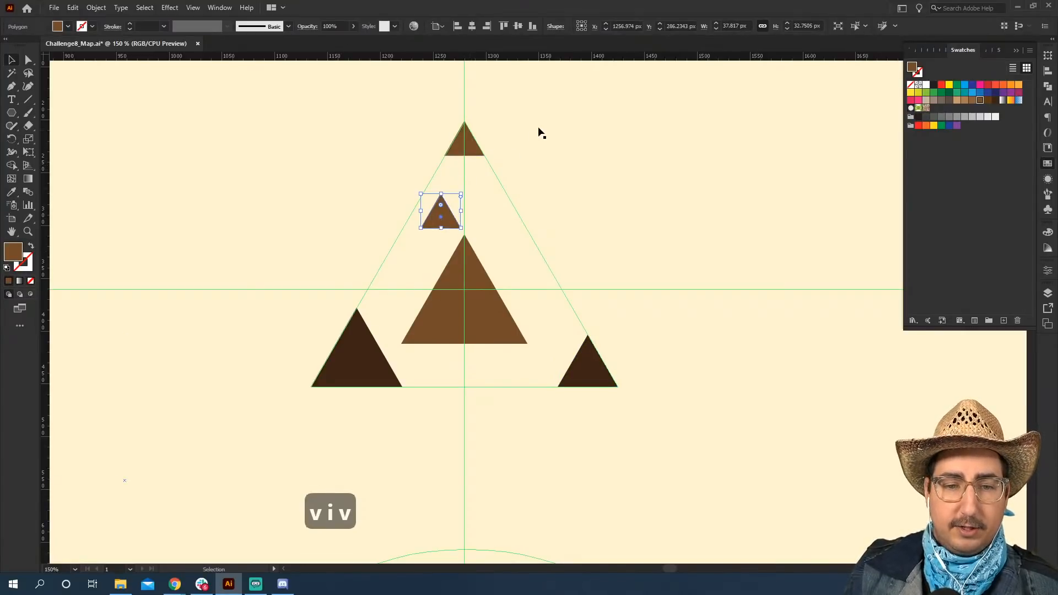
pyautogui.press('s')
pyautogui.moveTo(540, 133); pyautogui.dragTo(529, 138)
pyautogui.press('i')
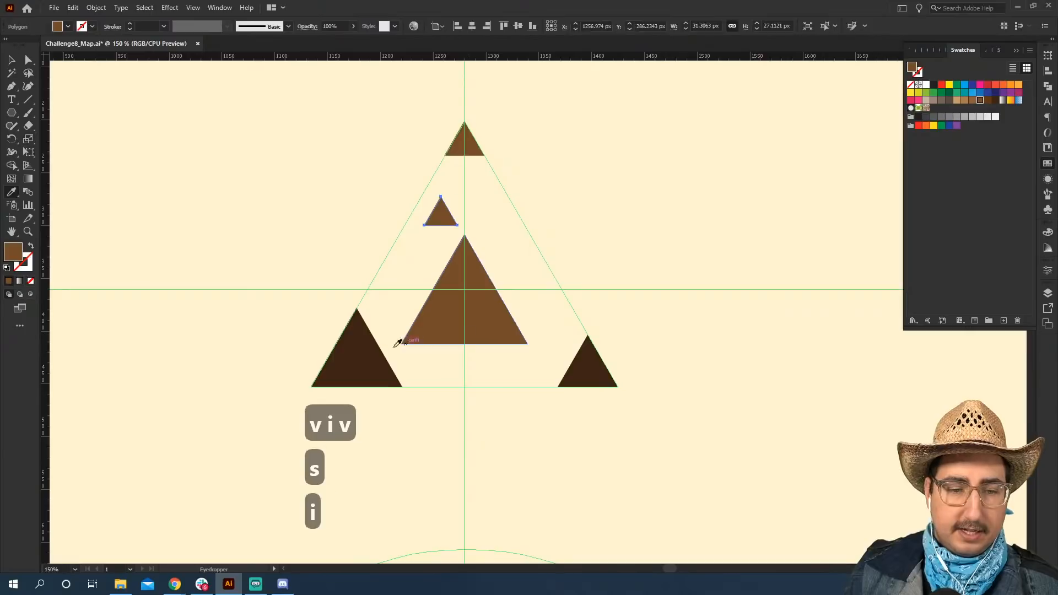
pyautogui.press('v')
pyautogui.press('i')
pyautogui.click(375, 353)
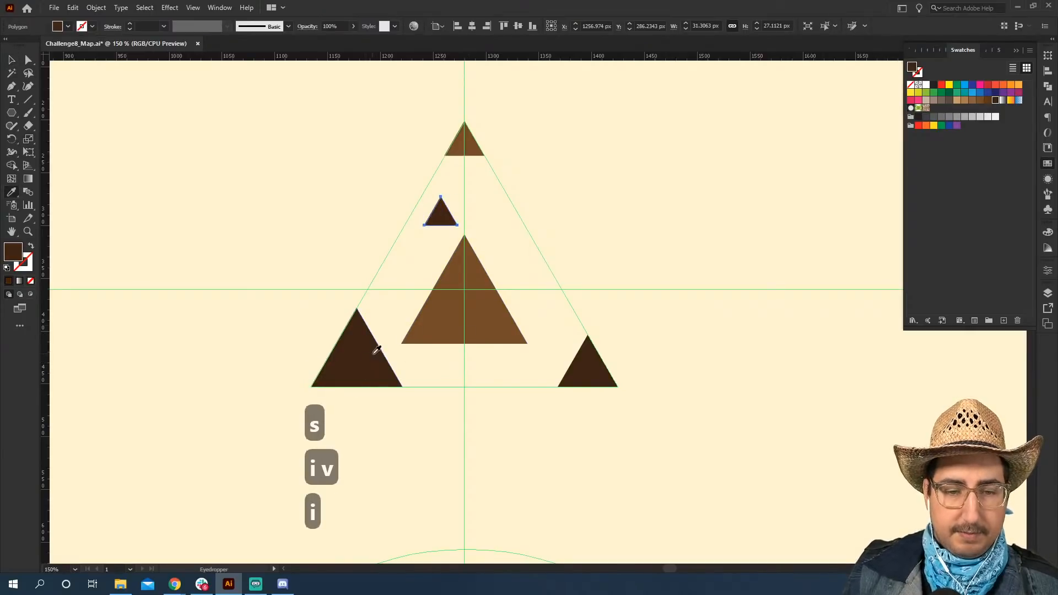
# Duplicate the small dark triangle beside the central triangle's lower-right corner, shrink the copy slightly and recolour it medium brown.
pyautogui.press('v')
pyautogui.moveTo(441, 213); pyautogui.dragTo(542, 359)
pyautogui.press('s')
pyautogui.moveTo(642, 275); pyautogui.dragTo(620, 291)
# Duplicate the small dark triangle to the right of the central triangle's peak and scale the copy to about 20 × 18 px.
pyautogui.press('v')
pyautogui.moveTo(435, 216); pyautogui.dragTo(510, 262)
pyautogui.press('s')
pyautogui.moveTo(644, 200); pyautogui.dragTo(601, 229)
# Duplicate the smallest dark triangle to the left of the central triangle and recolour the copy medium brown.
pyautogui.press('v')
pyautogui.moveTo(509, 262); pyautogui.dragTo(392, 285)
pyautogui.press('o')
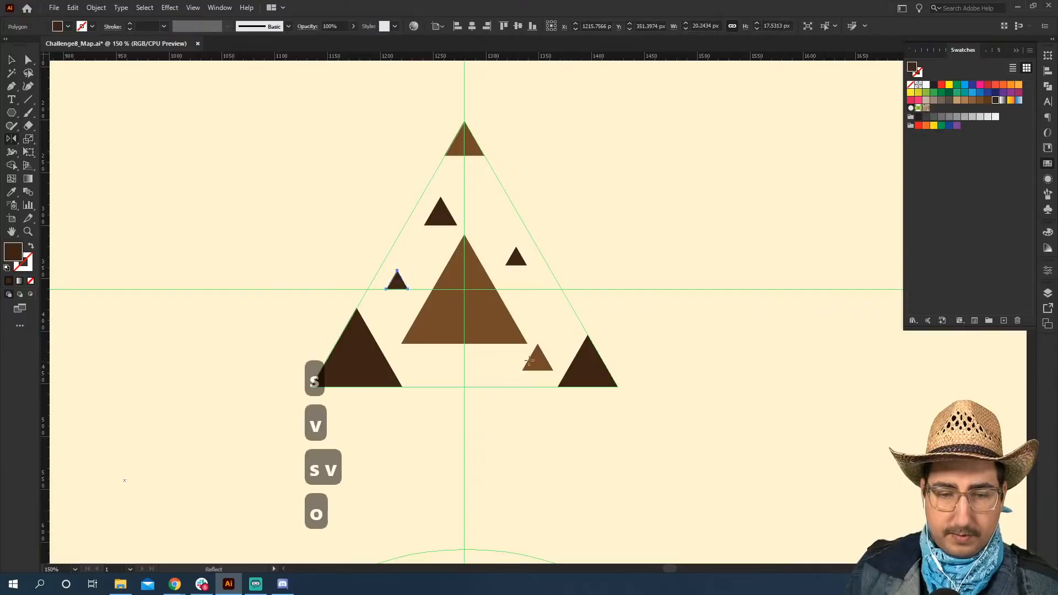
pyautogui.press('i')
pyautogui.click(537, 356)
pyautogui.press('v')
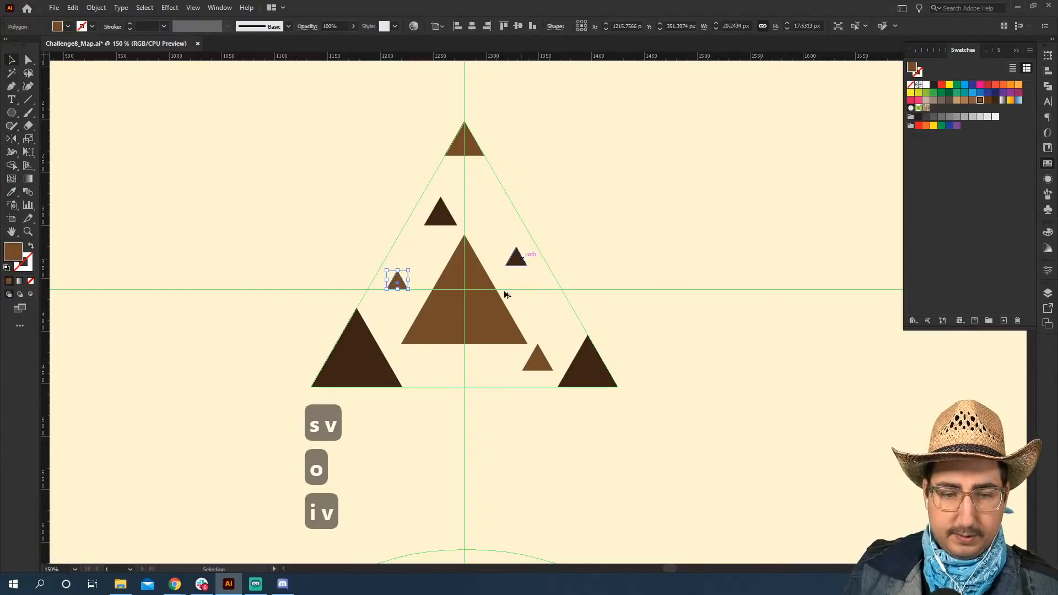
# Duplicate the smallest dark triangle to just below the central triangle, and hide the guides across the map.
pyautogui.moveTo(516, 257); pyautogui.dragTo(444, 369)
pyautogui.press('z')
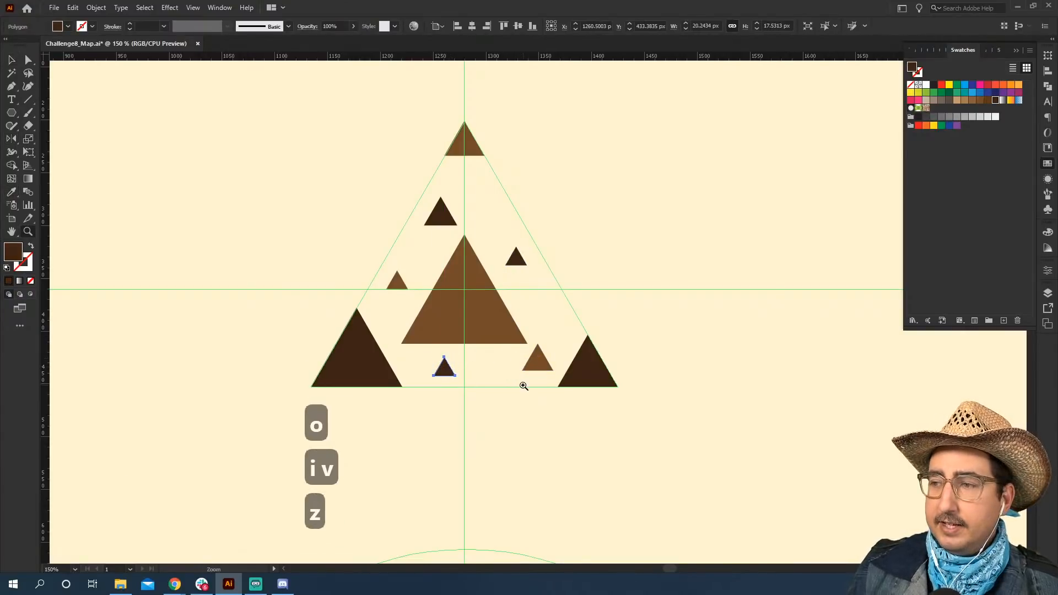
pyautogui.keyDown('alt'); pyautogui.click(524, 387); pyautogui.keyUp('alt')
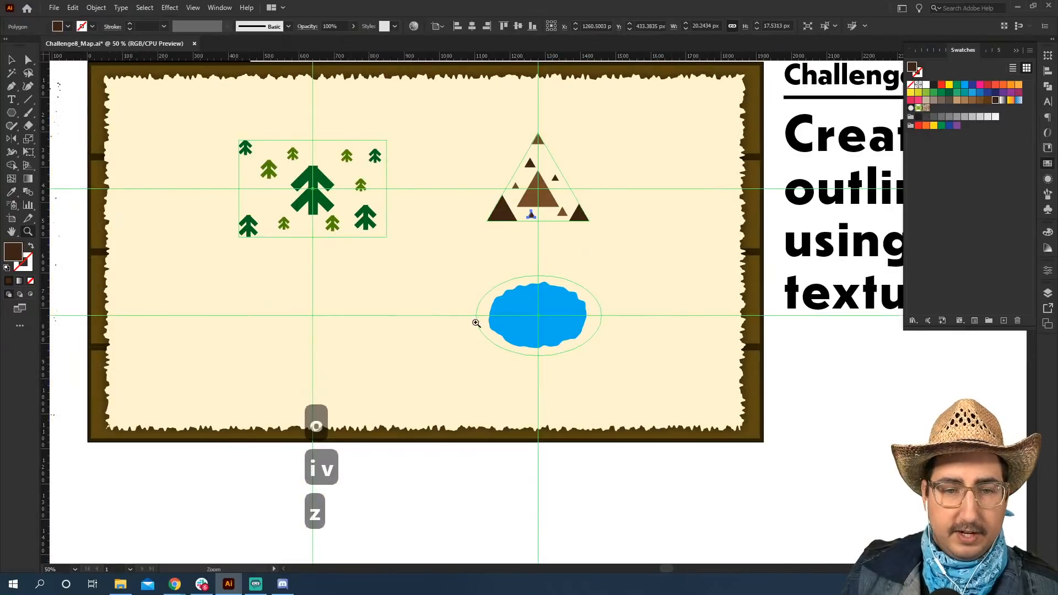
pyautogui.scroll(2, 476, 323)
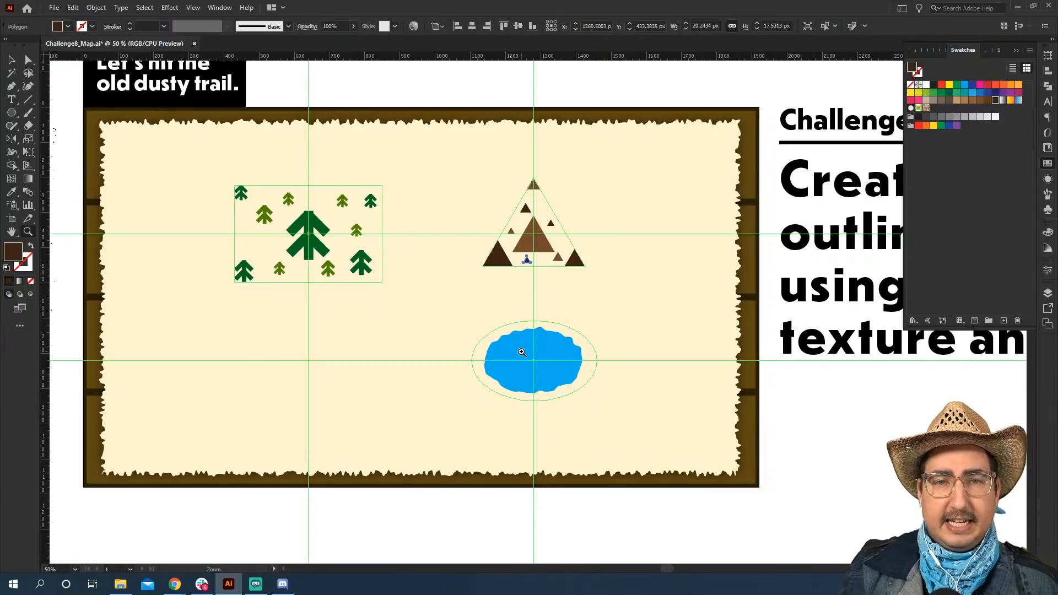
pyautogui.hotkey('ctrl', ';')
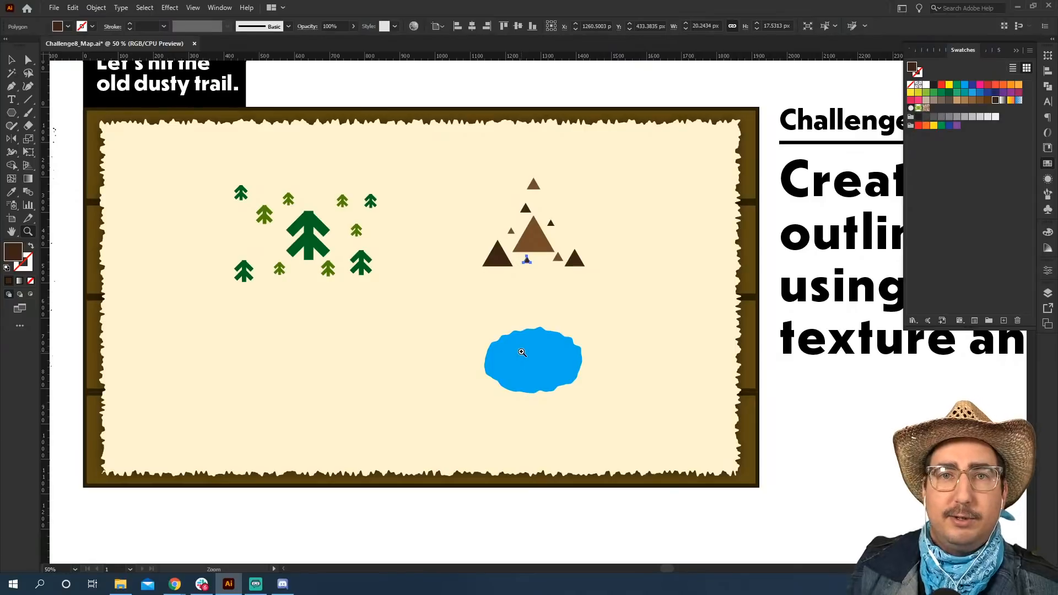
# Add the text label "Distant Forest" below the group of trees.
pyautogui.click(11, 192)
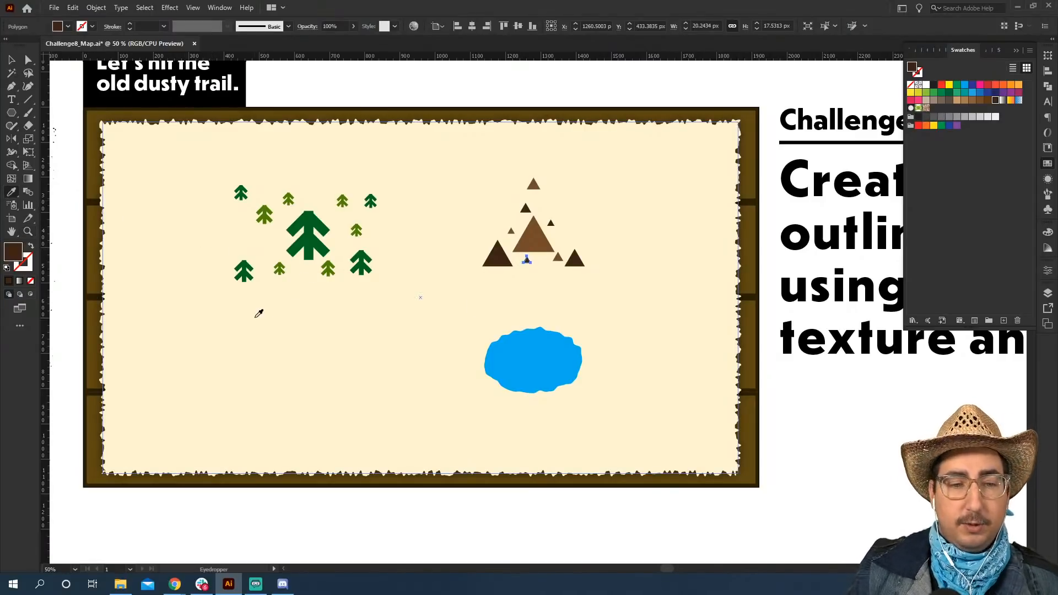
pyautogui.press('v')
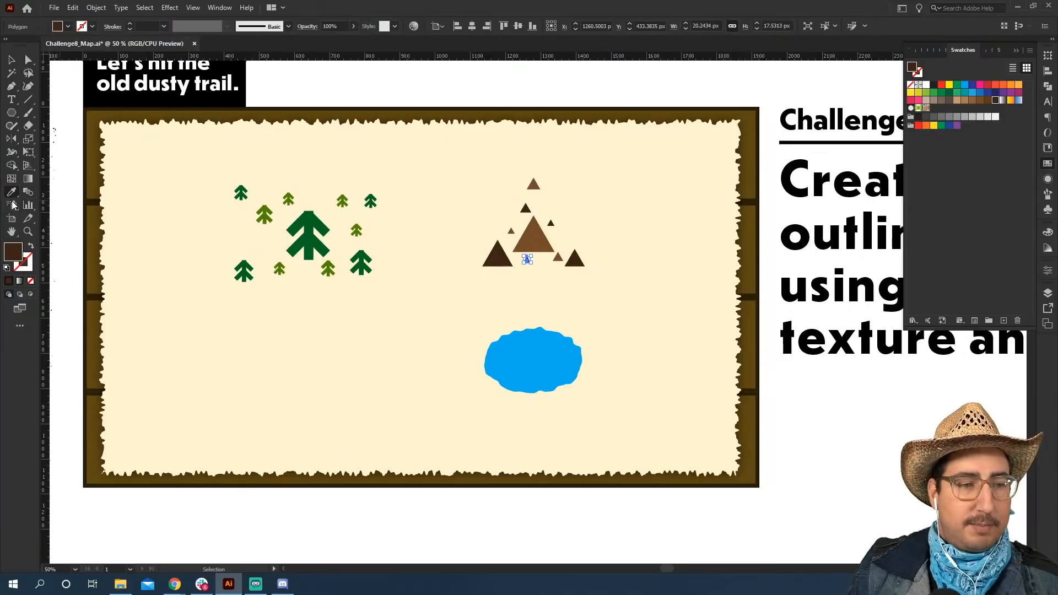
pyautogui.click(11, 99)
pyautogui.press('z')
pyautogui.click(383, 327)
pyautogui.click(494, 290)
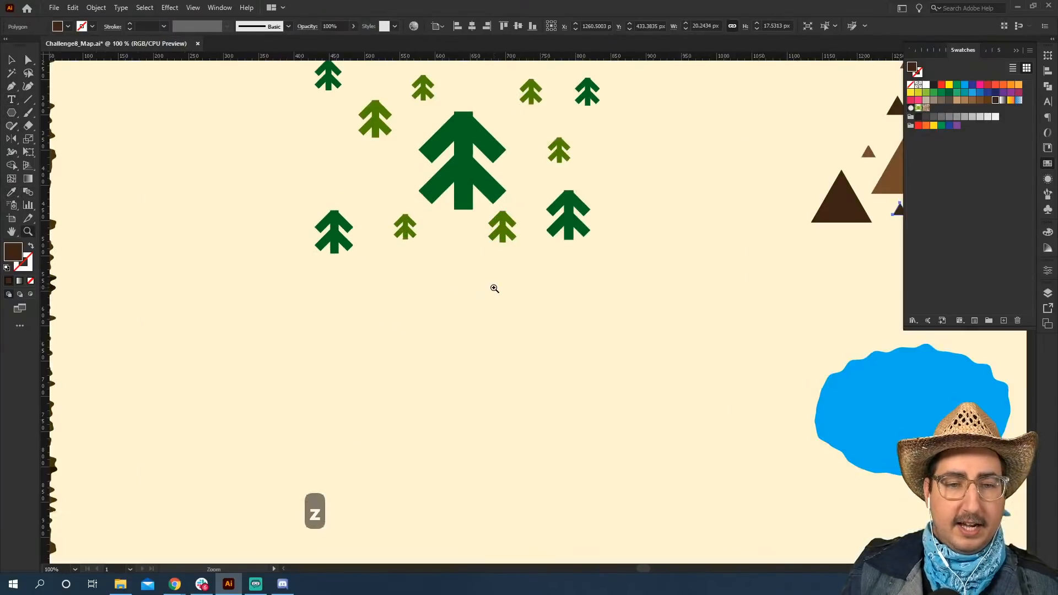
pyautogui.press('t')
pyautogui.click(395, 292)
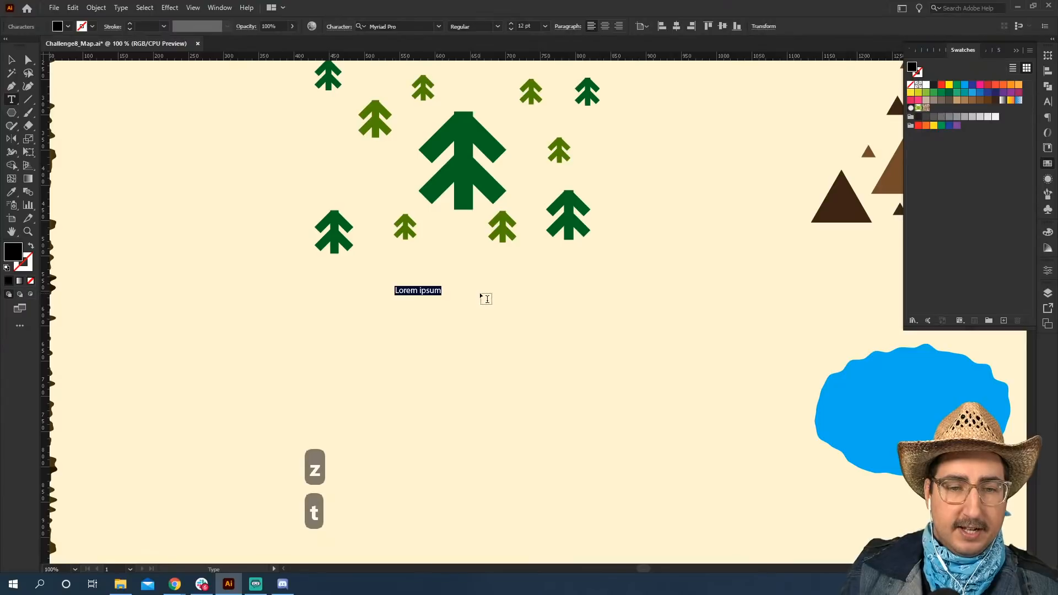
pyautogui.write('DIsta')
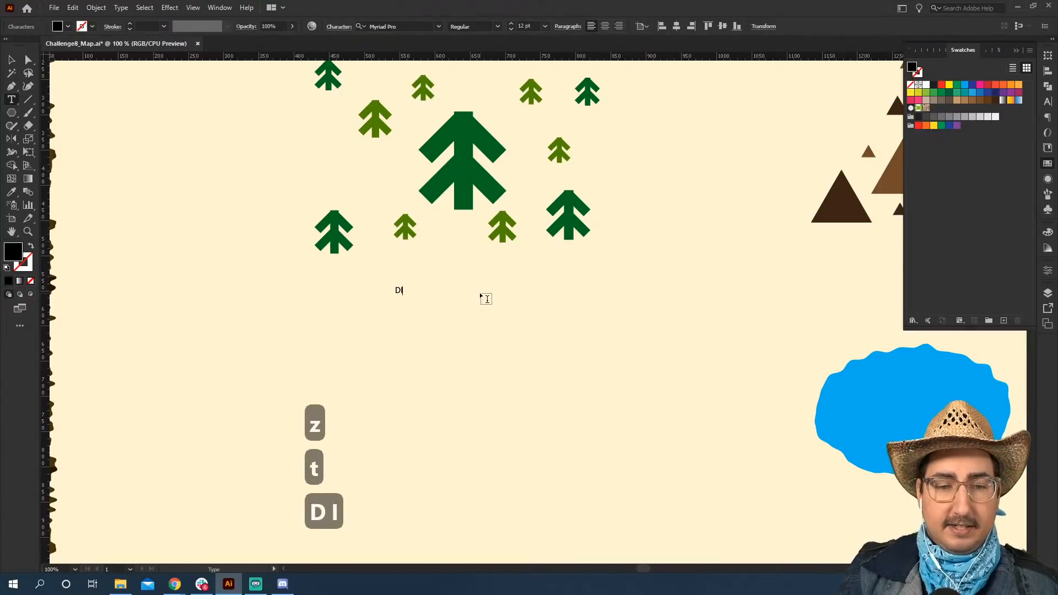
pyautogui.press('BackSpace')
pyautogui.press('BackSpace')
pyautogui.press('BackSpace')
pyautogui.press('BackSpace')
pyautogui.write('istan')
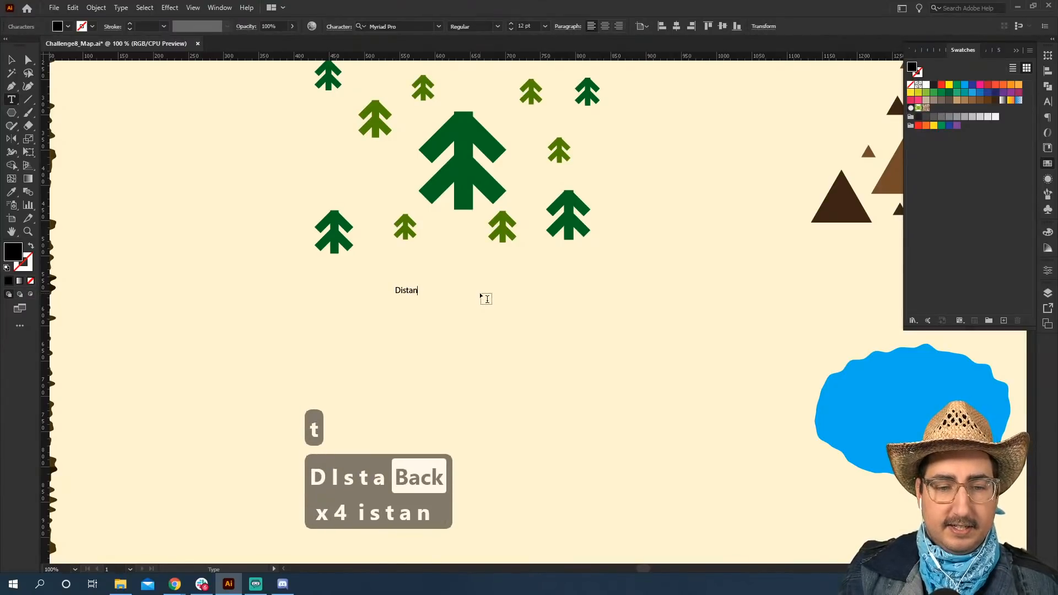
pyautogui.write('t Forest')
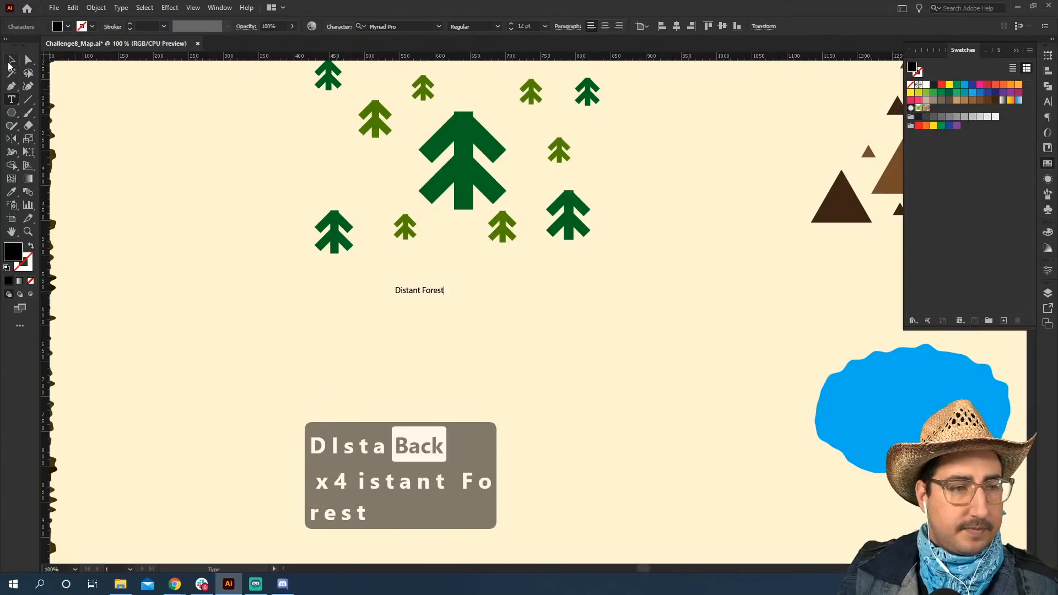
# Enlarge the "Distant Forest" label to about 62 pt and break it into two lines after "Distant".
pyautogui.press('Escape')
pyautogui.press('s')
pyautogui.moveTo(462, 263); pyautogui.dragTo(626, 124)
pyautogui.press('t')
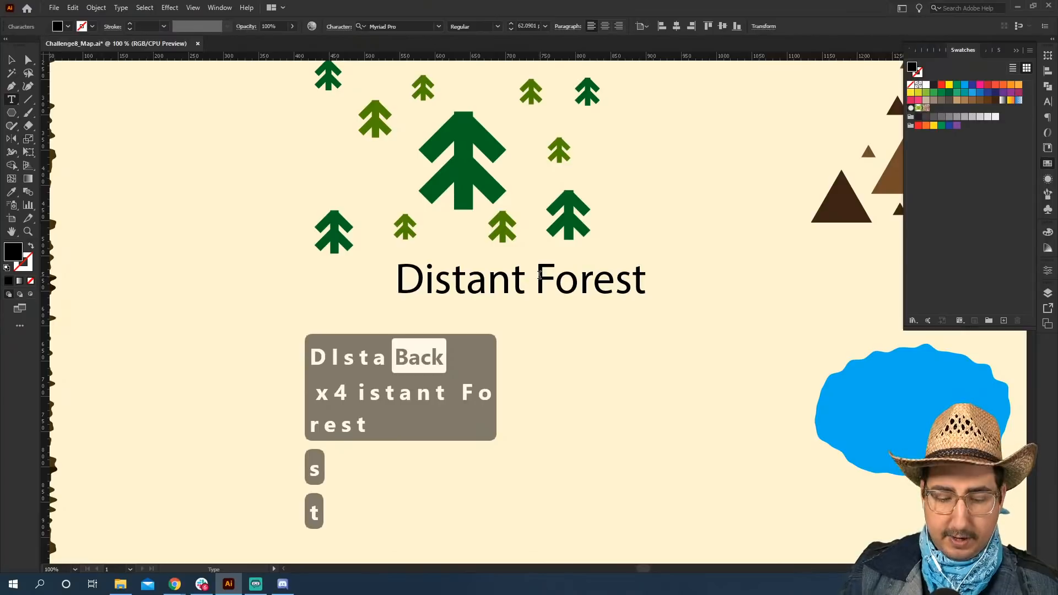
pyautogui.click(537, 279)
pyautogui.press('BackSpace')
pyautogui.press('Return')
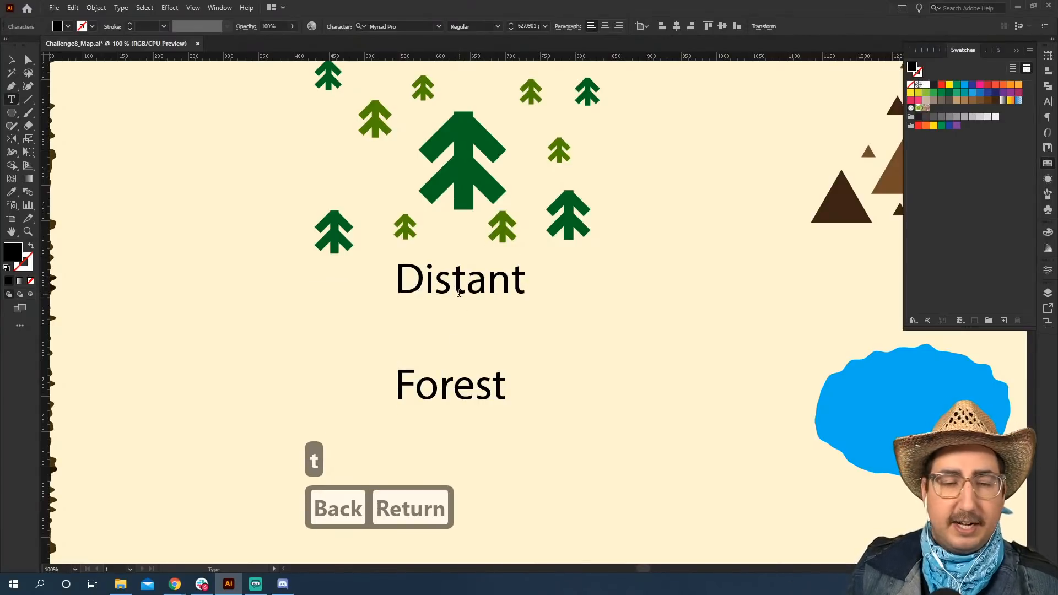
# Tighten the leading of the whole two-line forest label to 62 pt.
pyautogui.hotkey('ctrl', 'a')
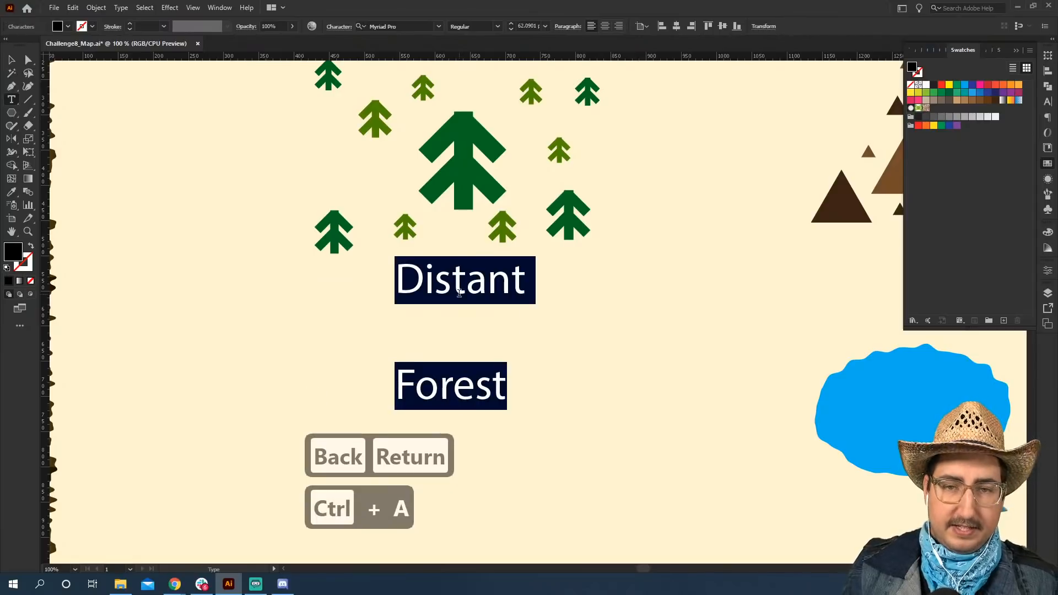
pyautogui.hotkey('ctrl', 't')
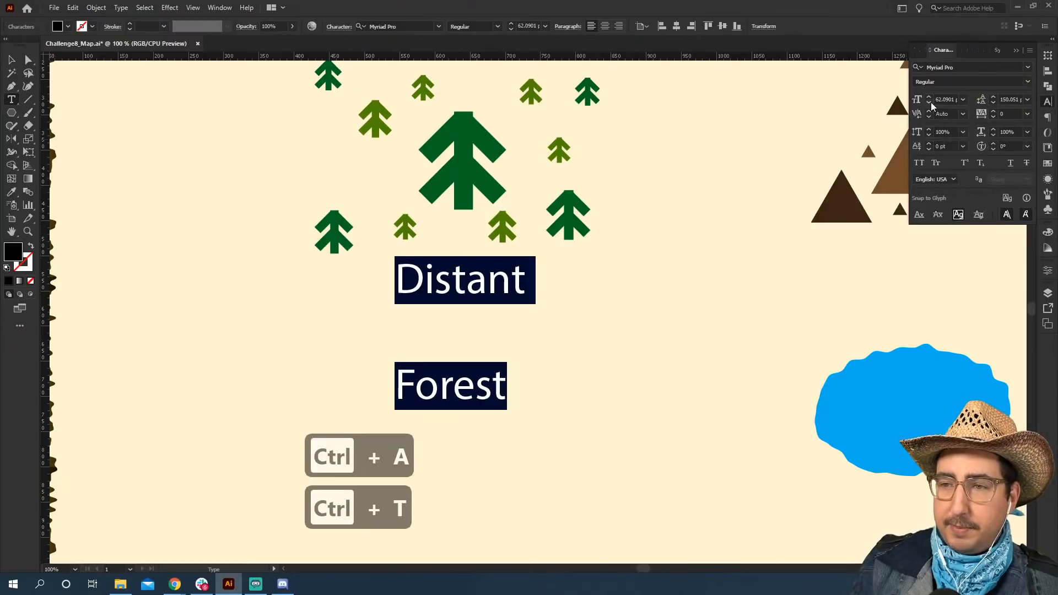
pyautogui.click(1006, 98)
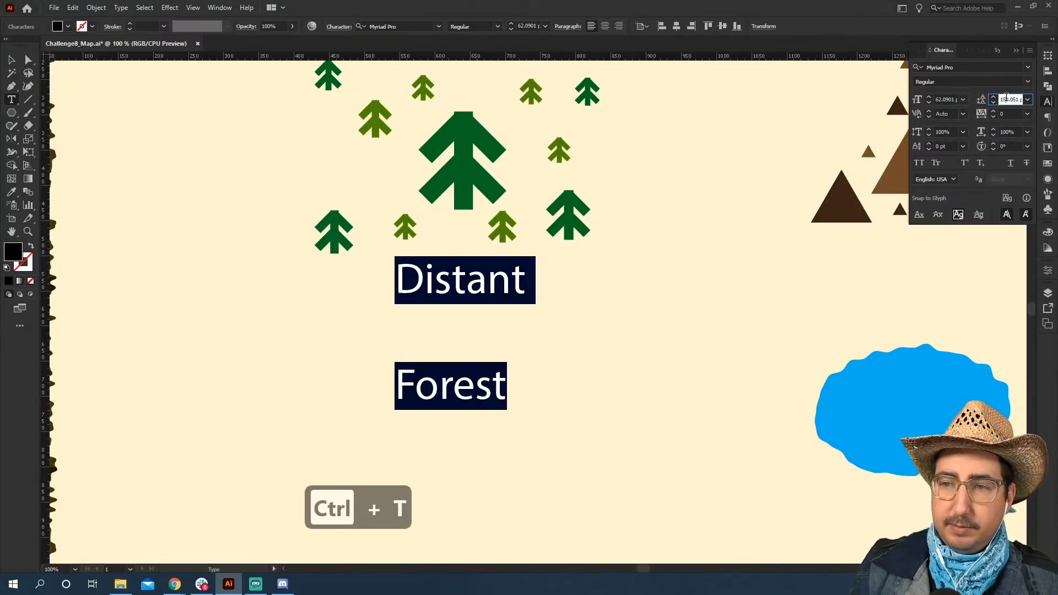
pyautogui.hotkey('shift', 'Down')
pyautogui.hotkey('shift', 'Down')
pyautogui.hotkey('shift', 'Down')
pyautogui.hotkey('shift', 'Down')
pyautogui.hotkey('shift', 'Down')
pyautogui.hotkey('shift', 'Down')
pyautogui.hotkey('shift', 'Down')
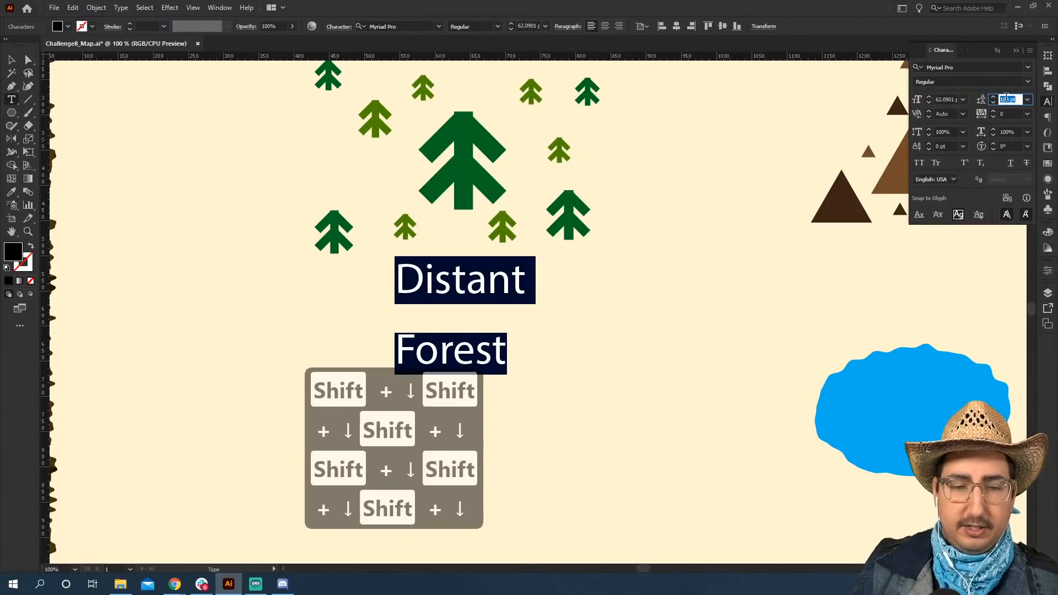
pyautogui.hotkey('shift', 'Down')
pyautogui.hotkey('shift', 'Down')
pyautogui.hotkey('shift', 'Down')
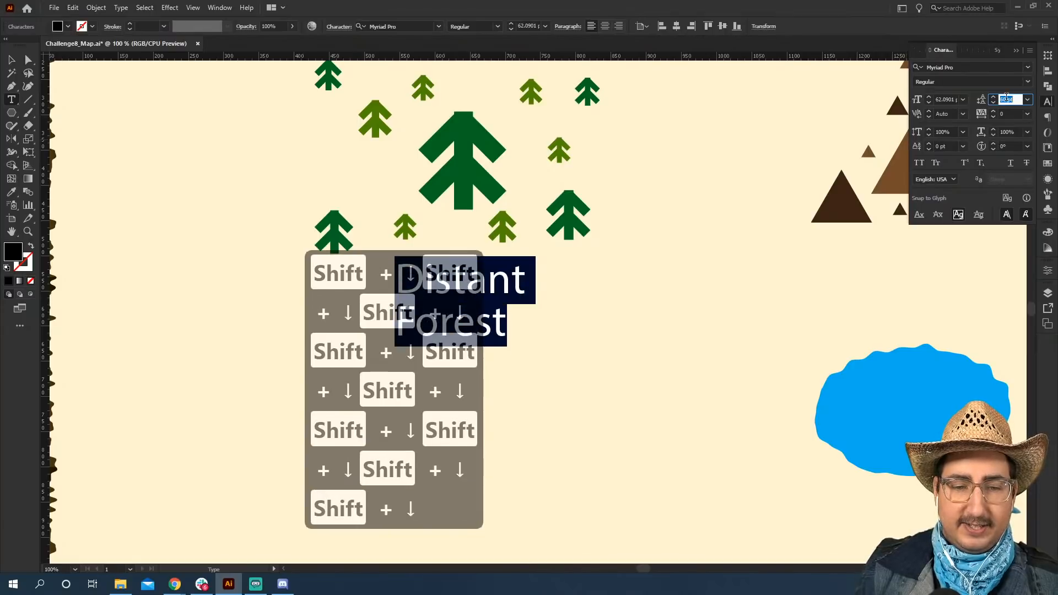
pyautogui.hotkey('shift', 'Up')
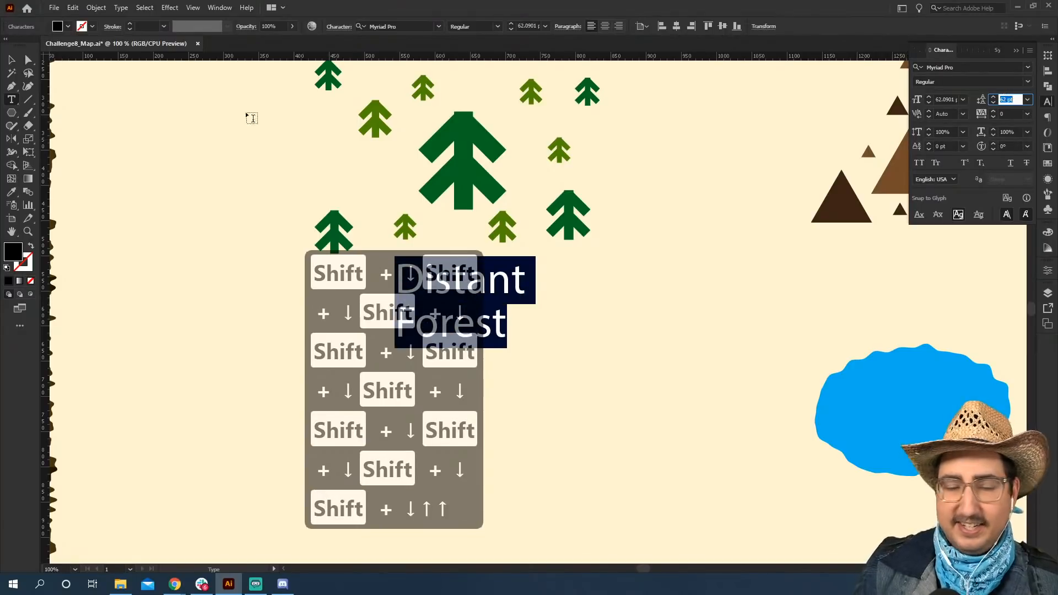
# Set the word "Distant" in the ProtestType font.
pyautogui.press('t')
pyautogui.click(499, 276)
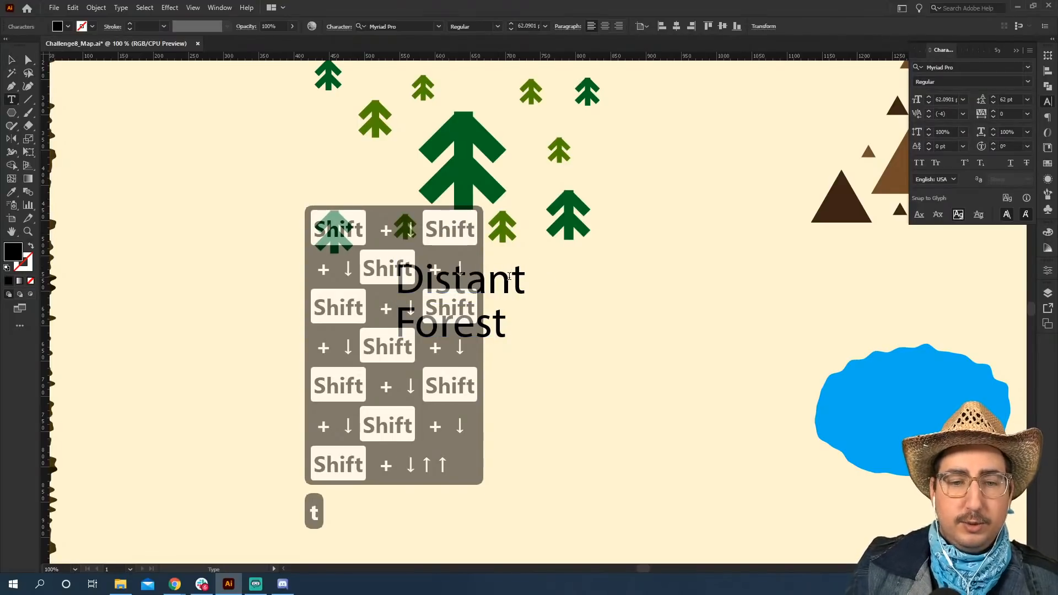
pyautogui.doubleClick(498, 277)
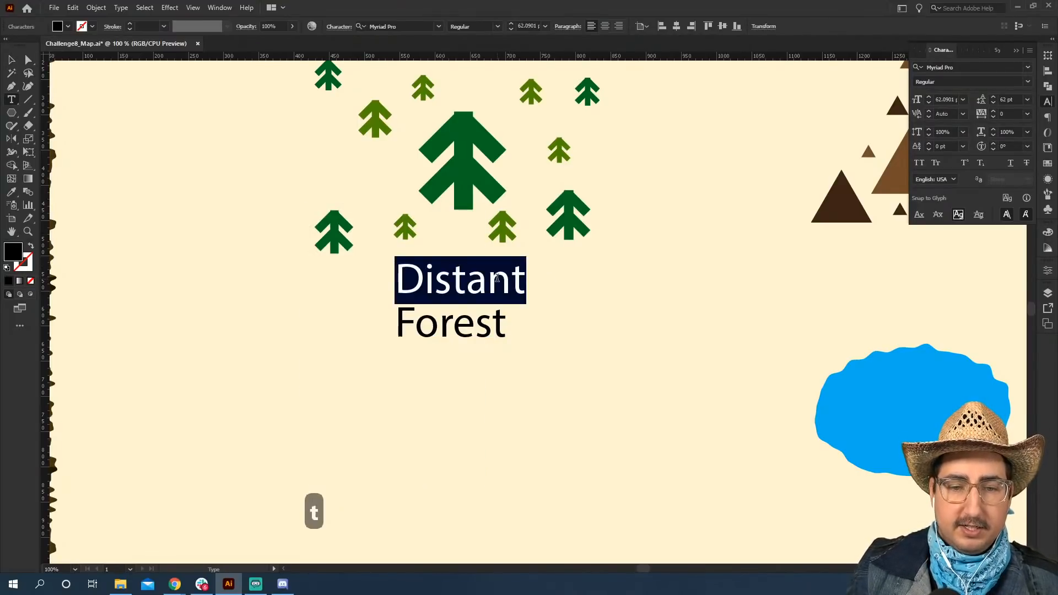
pyautogui.click(1027, 68)
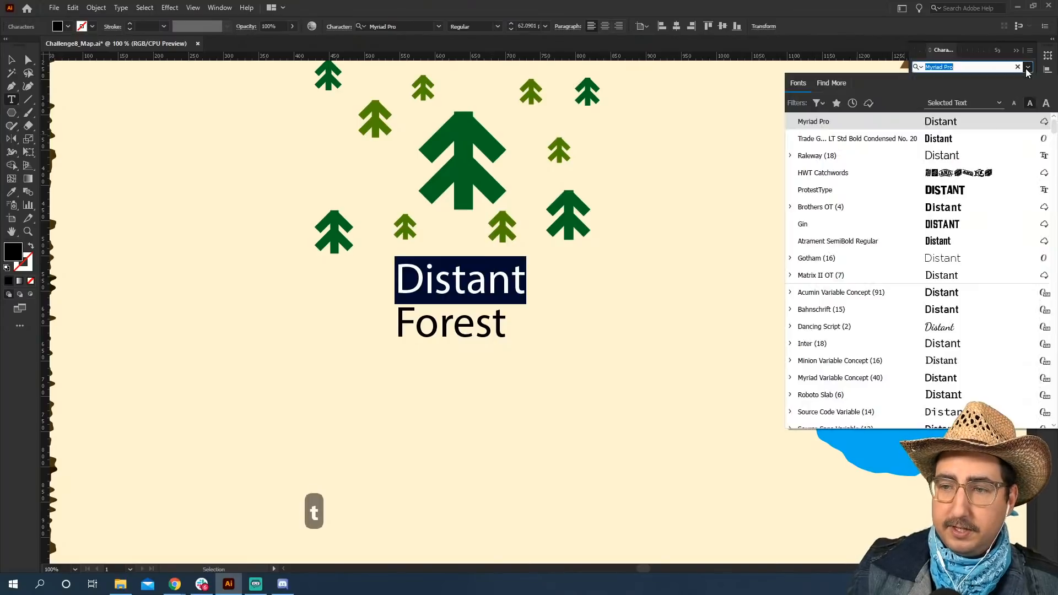
pyautogui.click(882, 190)
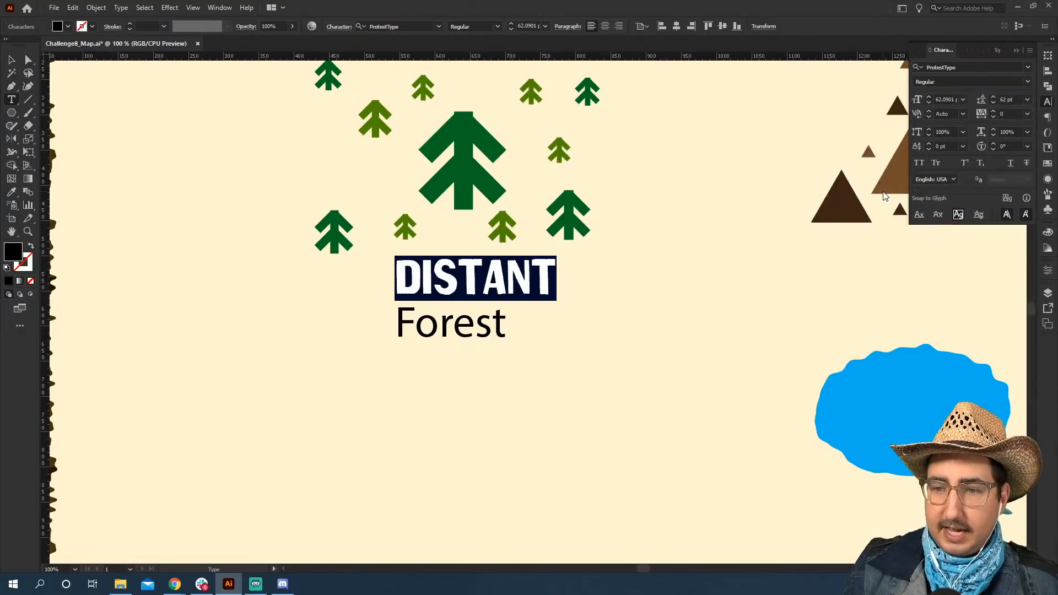
# Set the word "Forest" in the Gin font.
pyautogui.doubleClick(448, 320)
pyautogui.click(1028, 81)
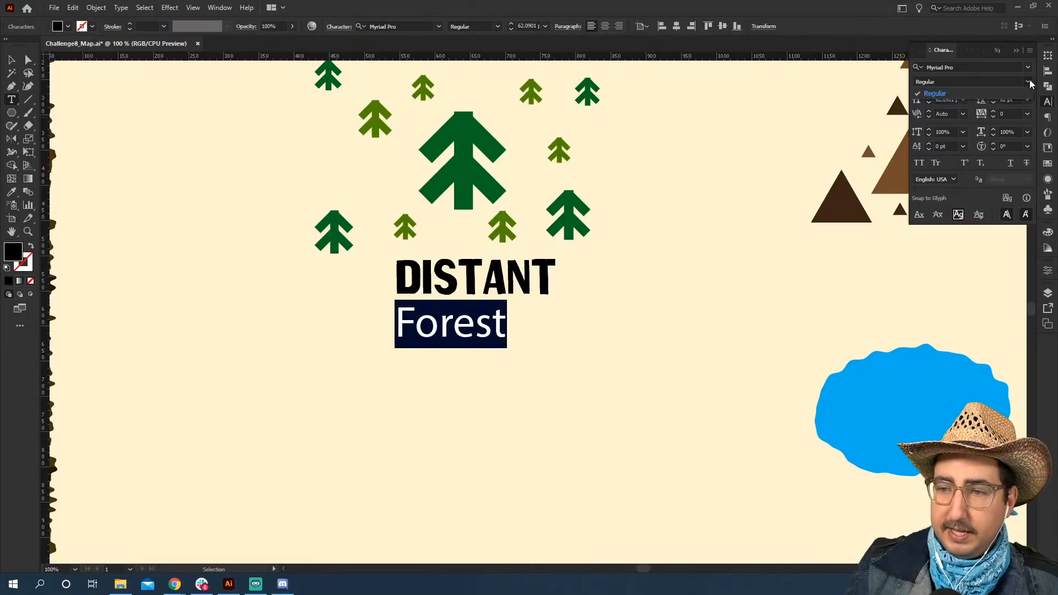
pyautogui.click(1029, 82)
pyautogui.click(1028, 67)
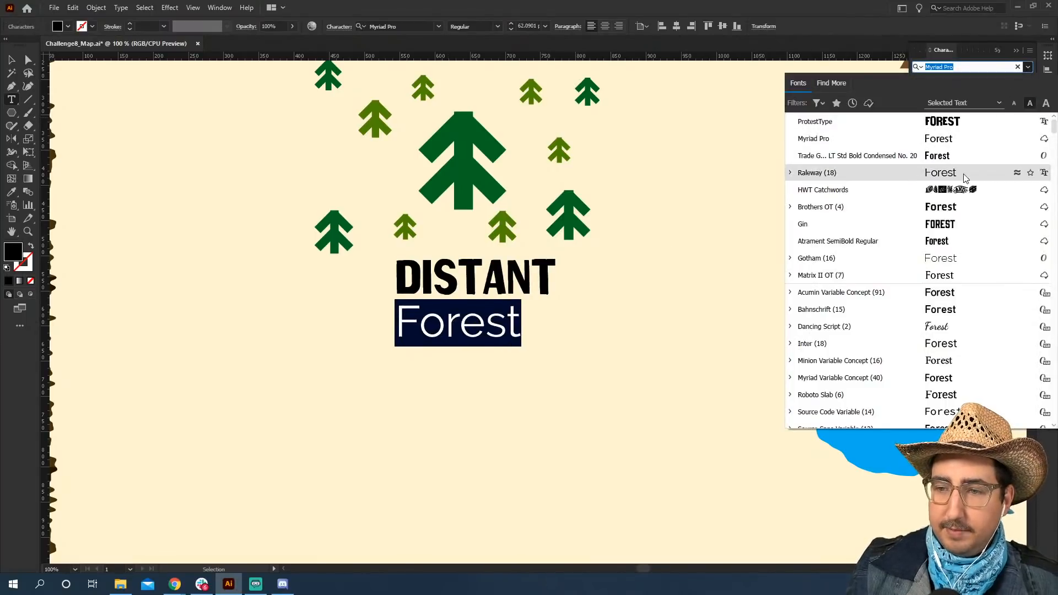
pyautogui.click(945, 226)
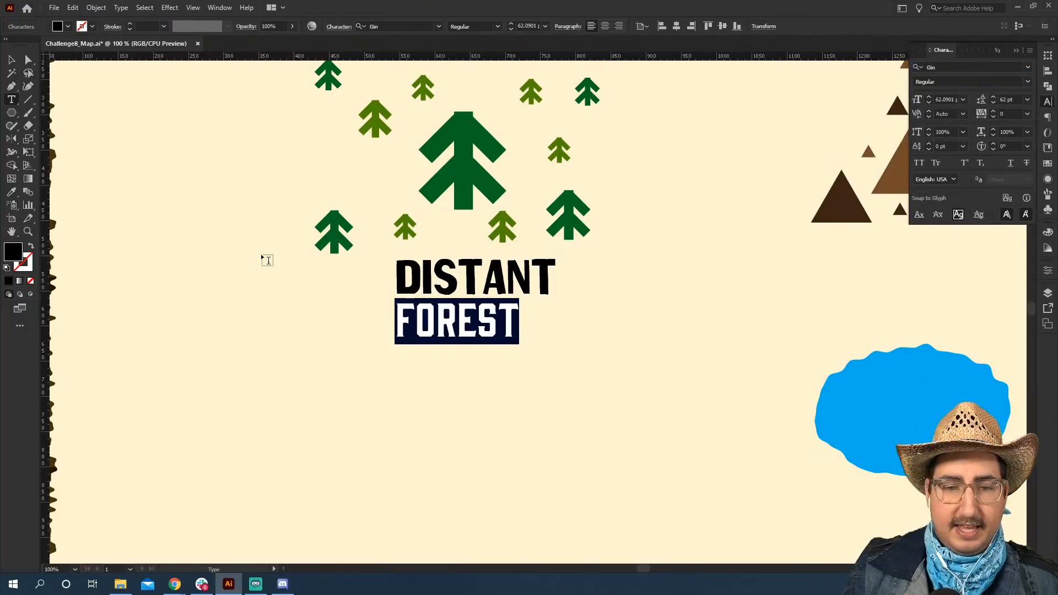
# Scale the forest label up to about 95 pt and centre it roughly beneath the trees.
pyautogui.press('Escape')
pyautogui.press('s')
pyautogui.moveTo(601, 201); pyautogui.dragTo(683, 155)
pyautogui.press('v')
pyautogui.moveTo(564, 260); pyautogui.dragTo(494, 295)
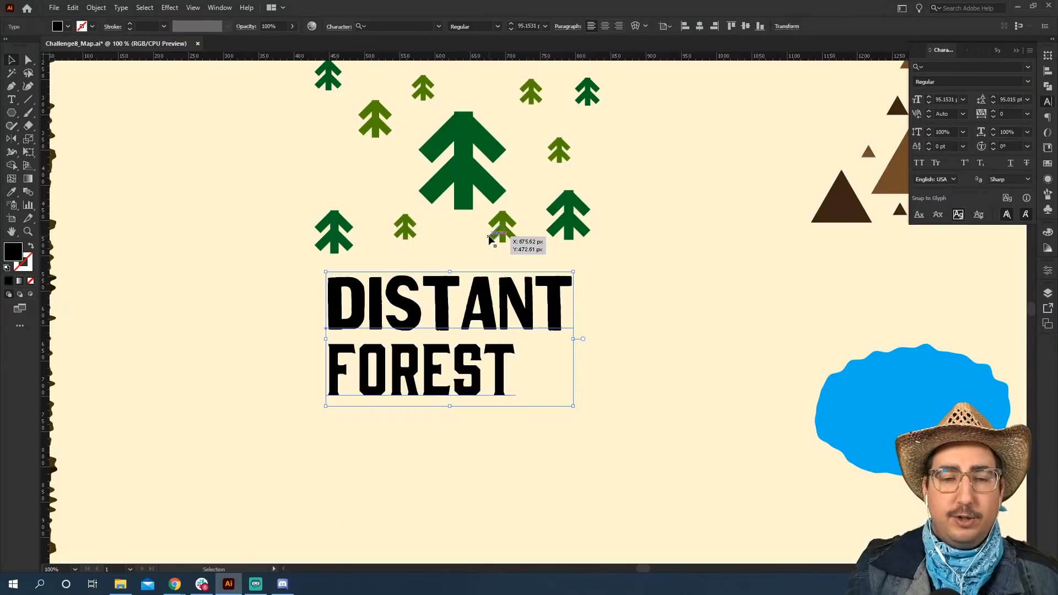
# Recolour the forest label with the dark green sampled from one of the trees.
pyautogui.press('i')
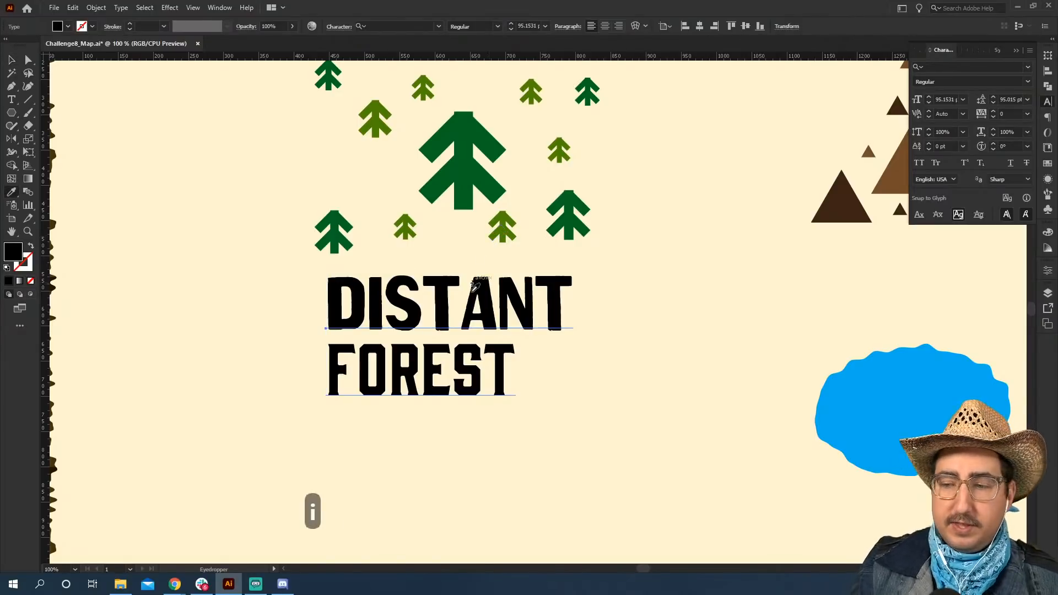
pyautogui.click(585, 90)
pyautogui.press('v')
pyautogui.click(638, 292)
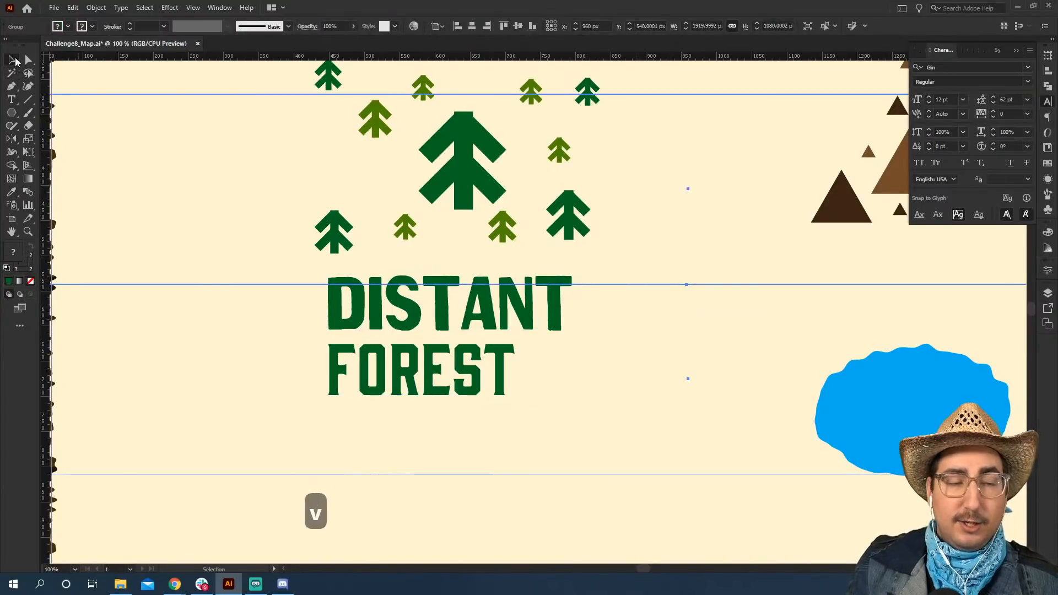
pyautogui.press('t')
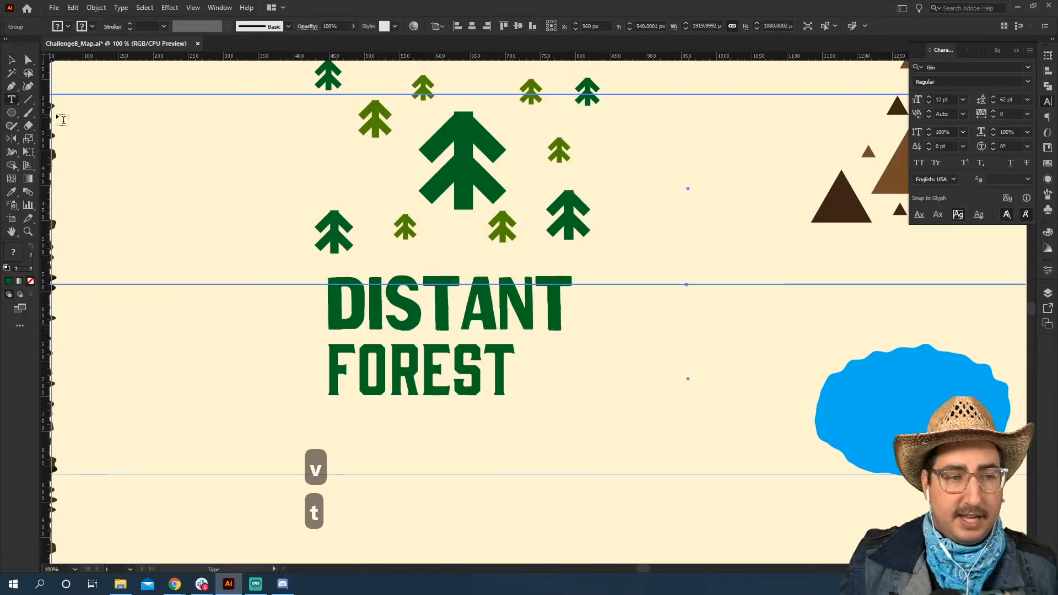
# Recolour the word "Forest" with the lighter olive green sampled from one of the smaller trees, then deselect the label.
pyautogui.doubleClick(433, 361)
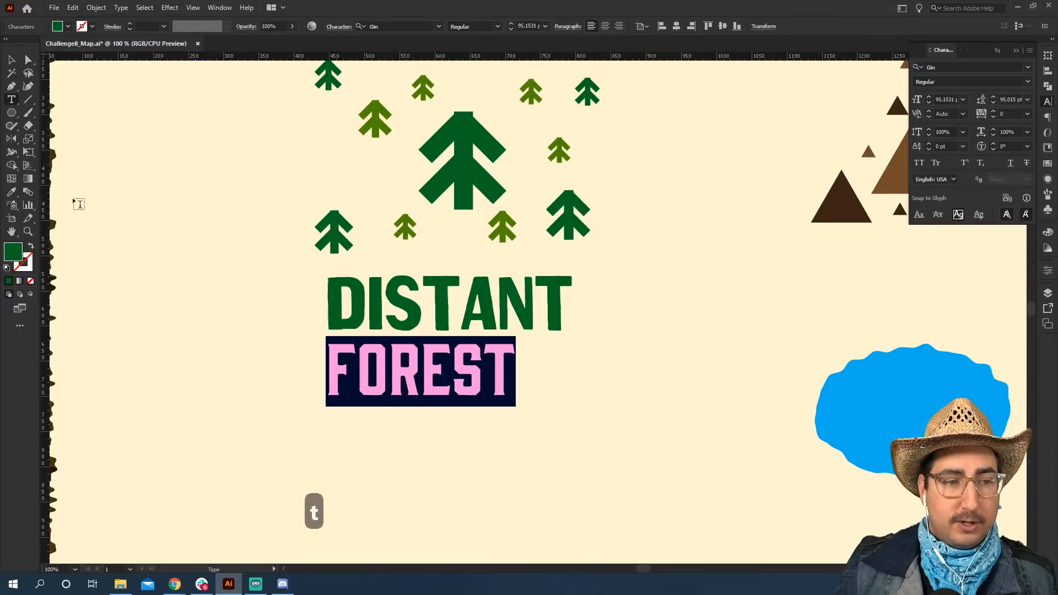
pyautogui.click(13, 193)
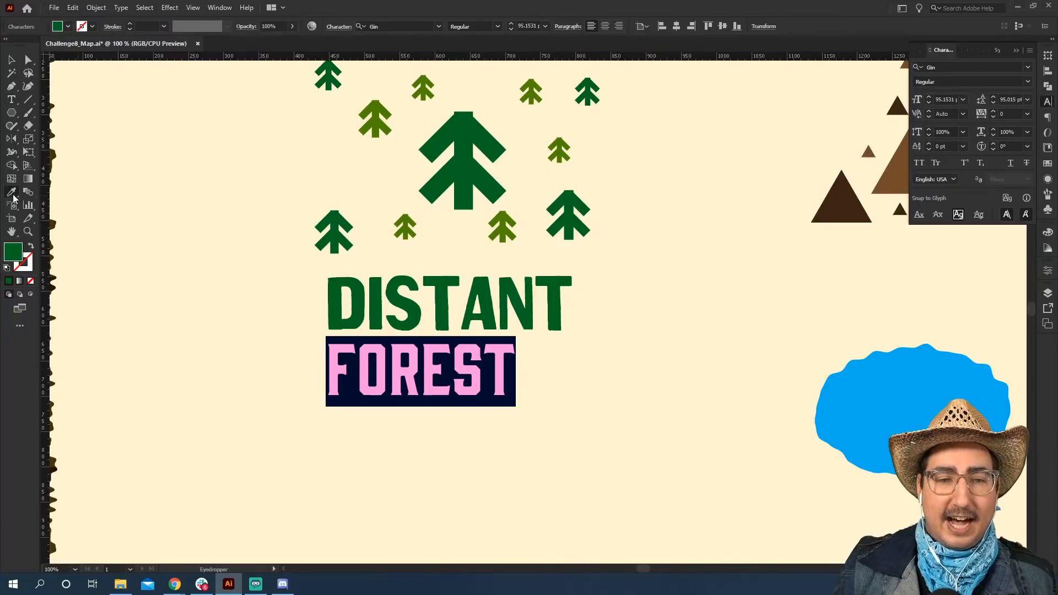
pyautogui.click(375, 109)
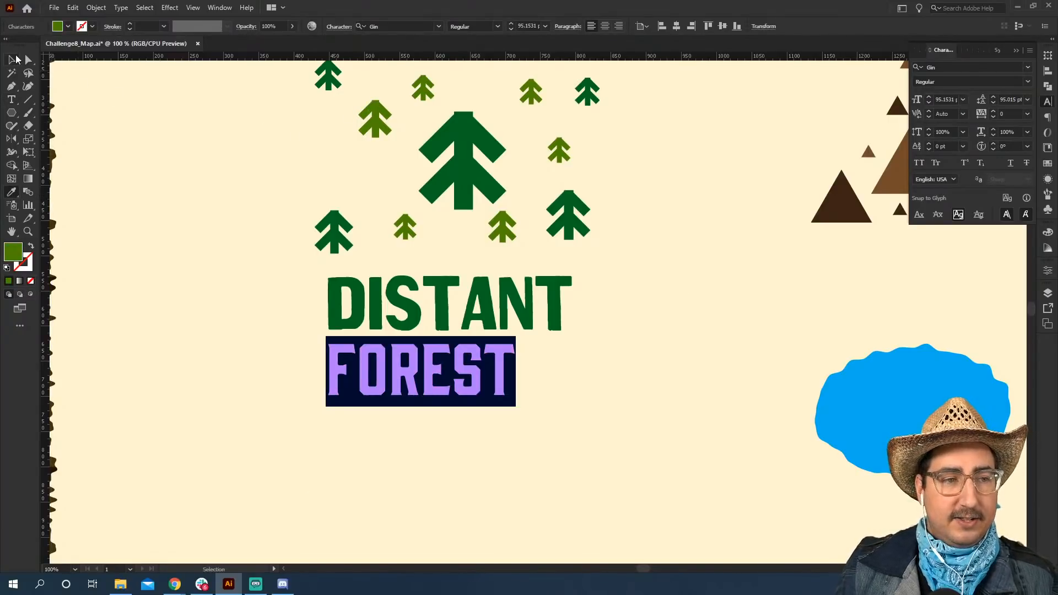
pyautogui.press('Escape')
pyautogui.press('z')
pyautogui.keyDown('alt'); pyautogui.click(524, 306); pyautogui.keyUp('alt')
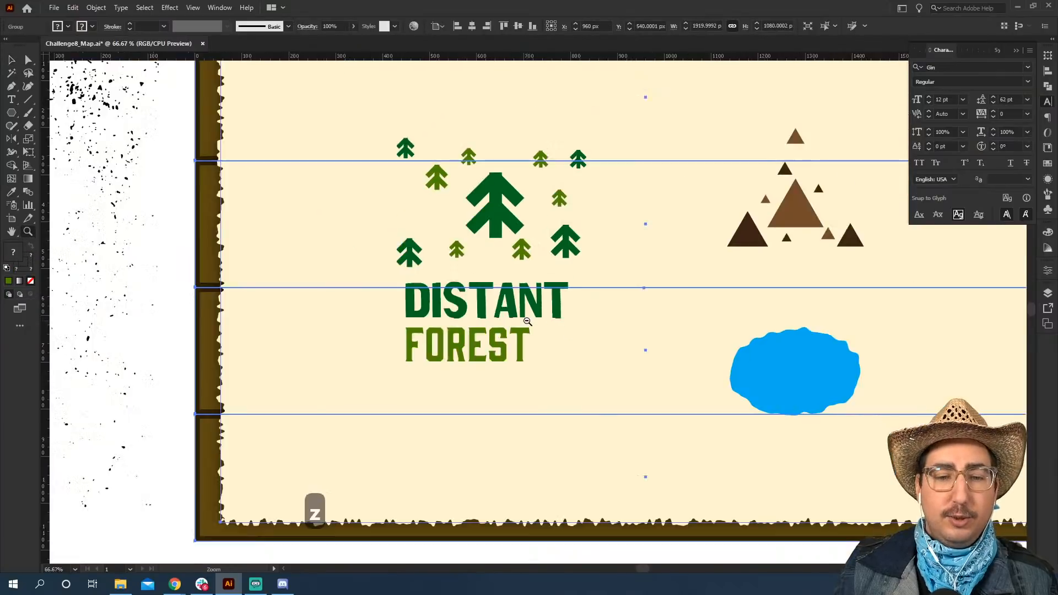
pyautogui.keyDown('alt'); pyautogui.click(524, 306); pyautogui.keyUp('alt')
pyautogui.keyDown('alt'); pyautogui.click(525, 307); pyautogui.keyUp('alt')
pyautogui.press('v')
pyautogui.click(581, 463)
pyautogui.moveTo(581, 460); pyautogui.dragTo(418, 402)
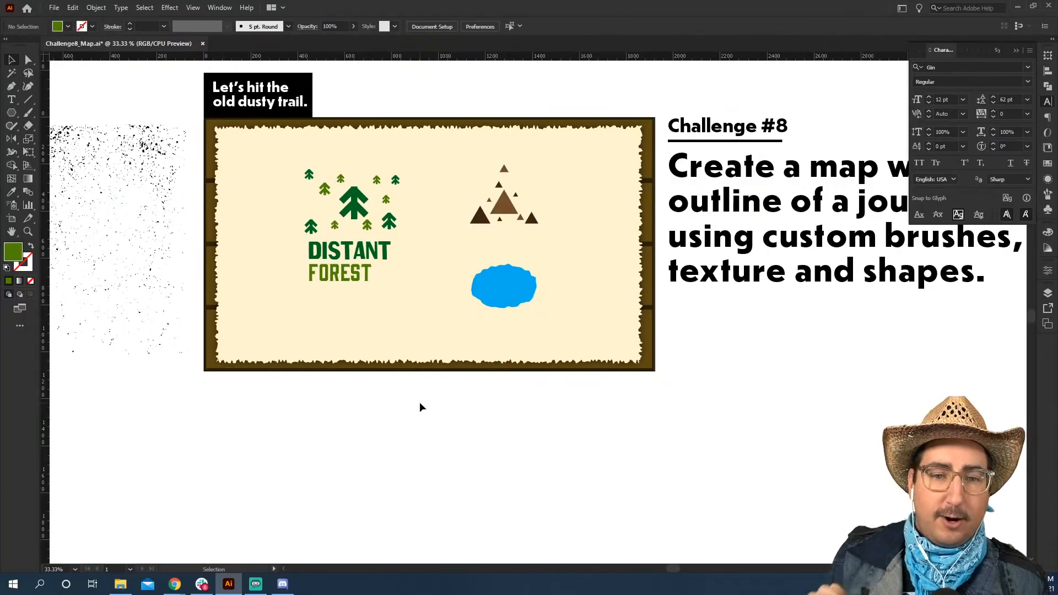
# Add a text label reading "Misty Mountains" just beneath the brown mountains.
pyautogui.press('z')
pyautogui.click(462, 361)
pyautogui.click(462, 362)
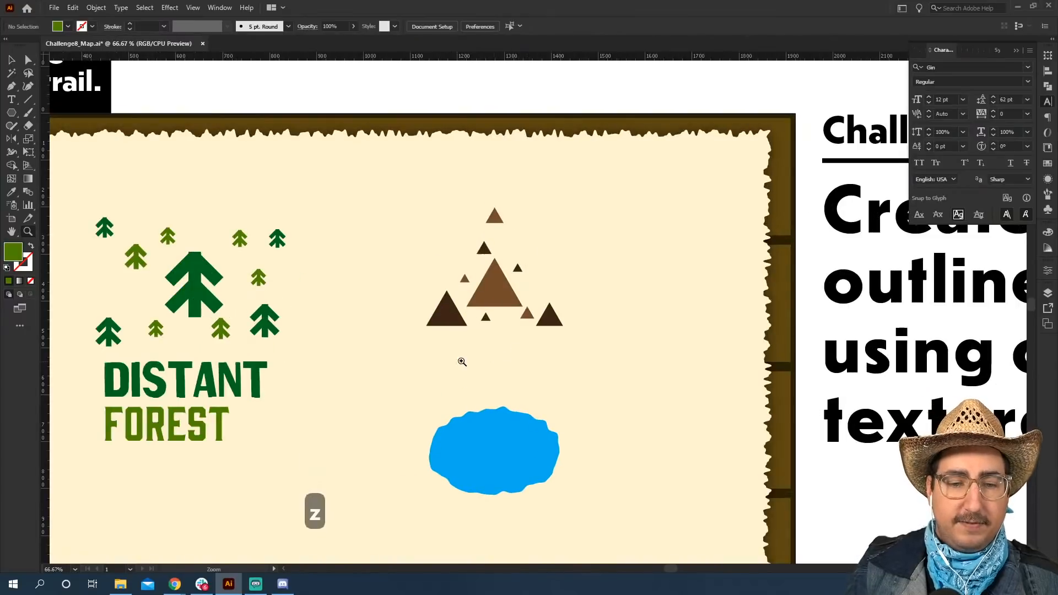
pyautogui.press('t')
pyautogui.click(452, 347)
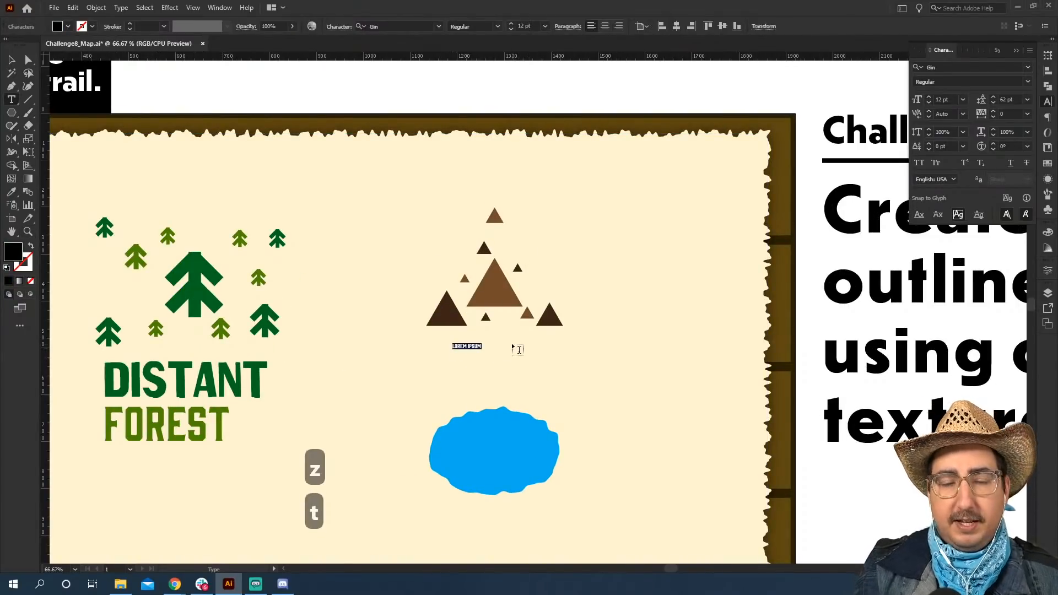
pyautogui.write('Misty Mo')
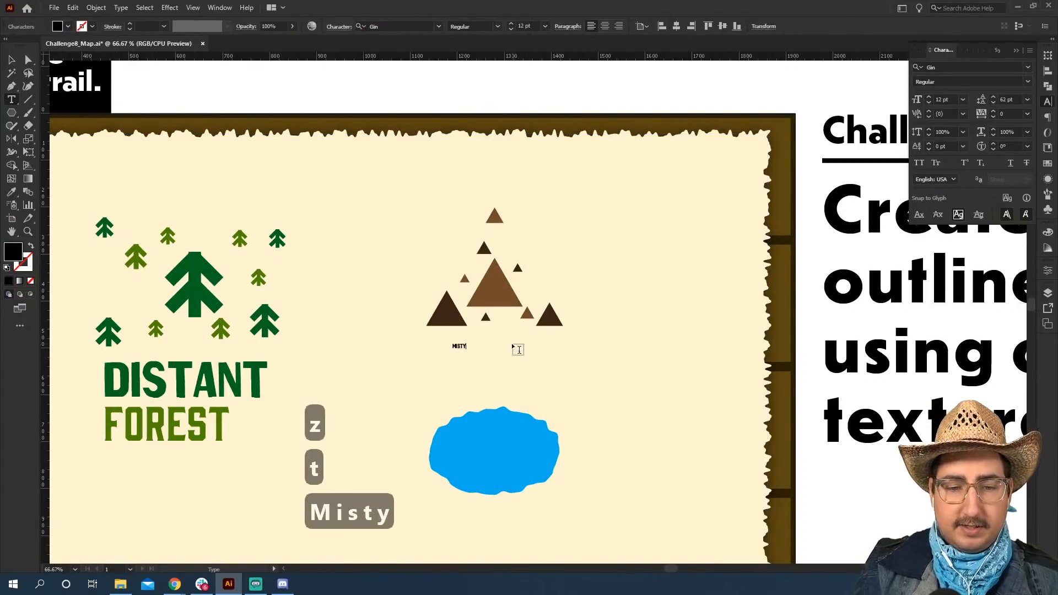
pyautogui.write('untains')
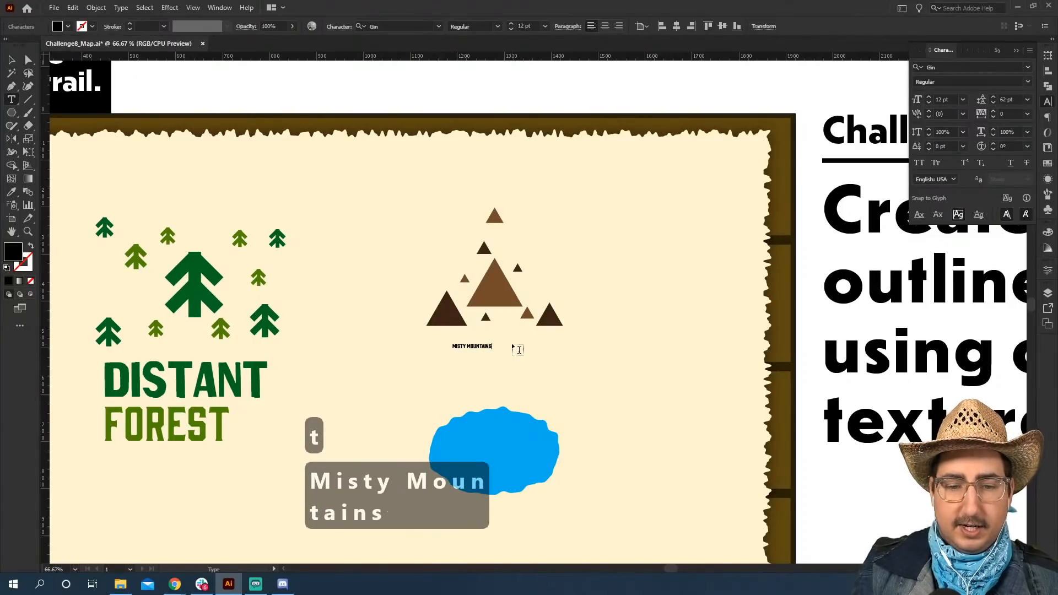
pyautogui.press('Escape')
# Scale the mountain label up to about 74 pt and shift it directly under the mountains.
pyautogui.press('s')
pyautogui.moveTo(478, 282); pyautogui.dragTo(664, 240)
pyautogui.press('v')
pyautogui.moveTo(553, 338); pyautogui.dragTo(530, 347)
# Break the mountain label into two lines, with "Misty" above "Mountains".
pyautogui.press('t')
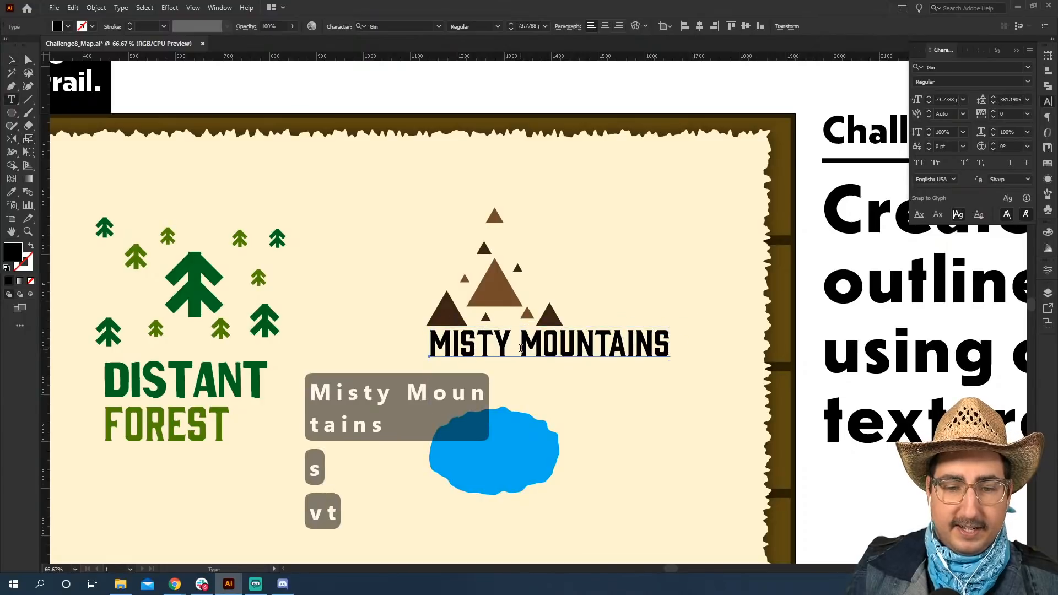
pyautogui.click(521, 347)
pyautogui.press('BackSpace')
pyautogui.press('Return')
# Set the whole mountain label in the Atrament SemiBold Regular font.
pyautogui.hotkey('ctrl', 'a')
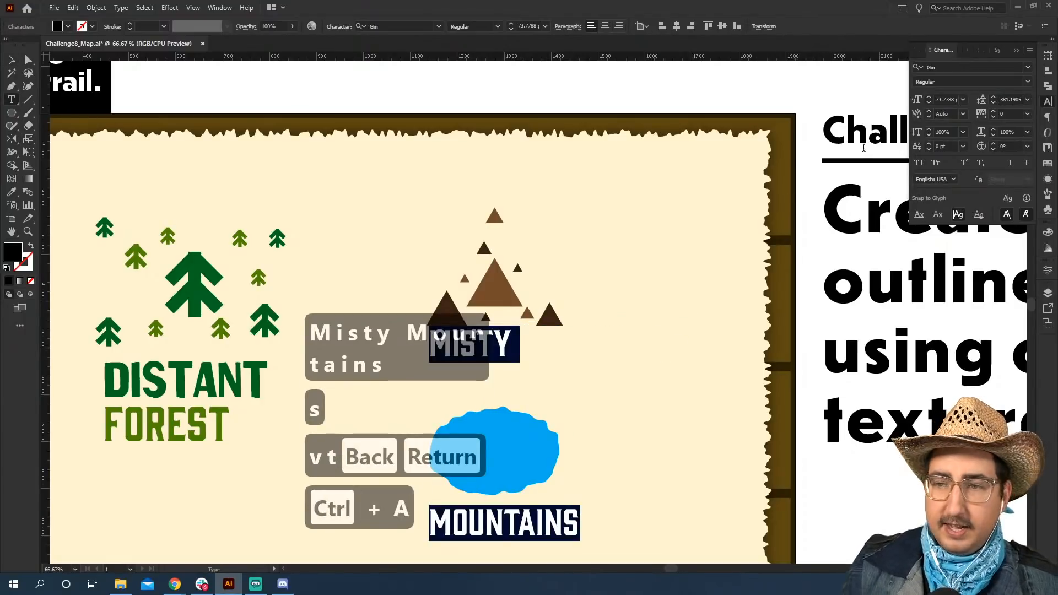
pyautogui.click(1028, 67)
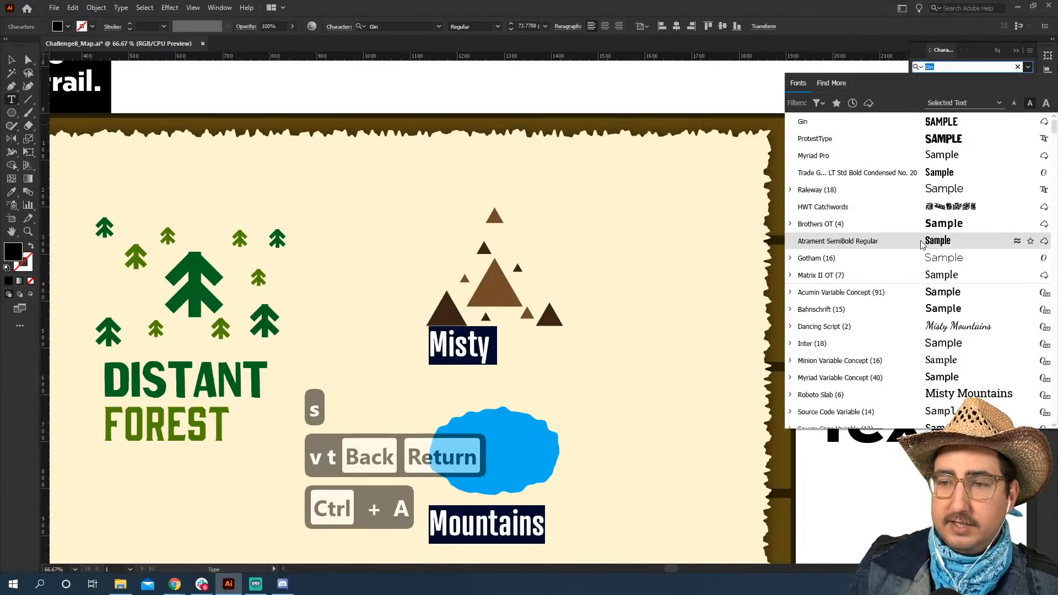
pyautogui.click(923, 242)
pyautogui.click(10, 62)
pyautogui.click(217, 101)
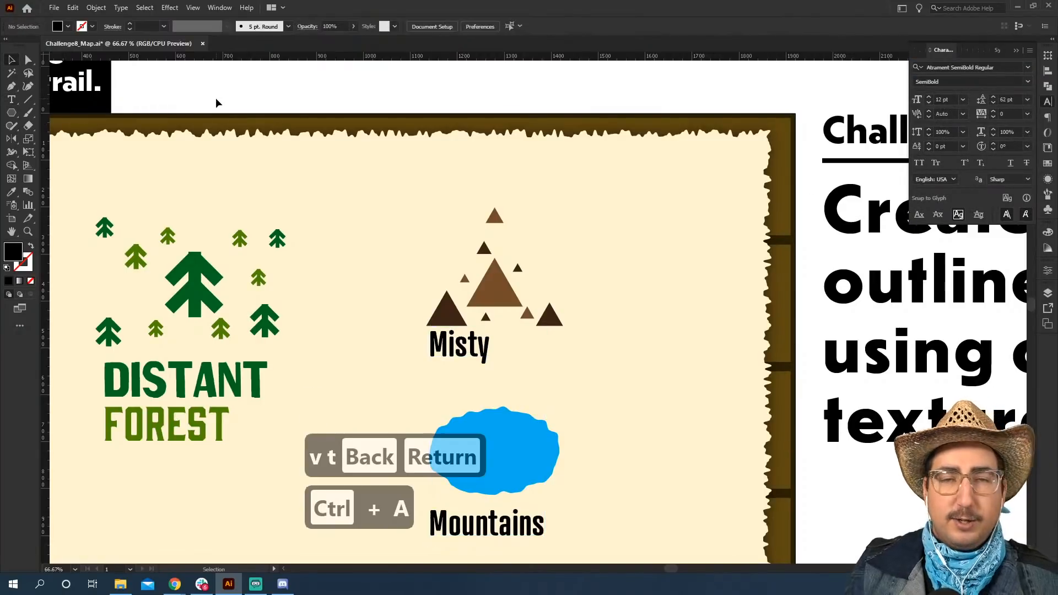
# Match the word "Misty" to the font, size and colour of "Distant" by sampling its text style.
pyautogui.press('space')
pyautogui.moveTo(411, 303); pyautogui.dragTo(445, 247)
pyautogui.press('t')
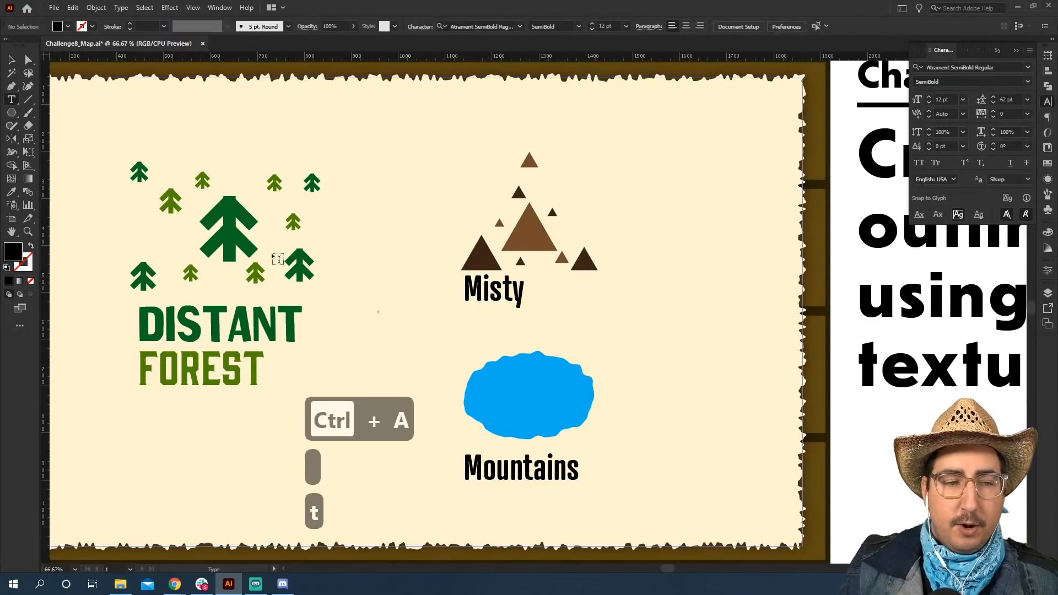
pyautogui.doubleClick(505, 290)
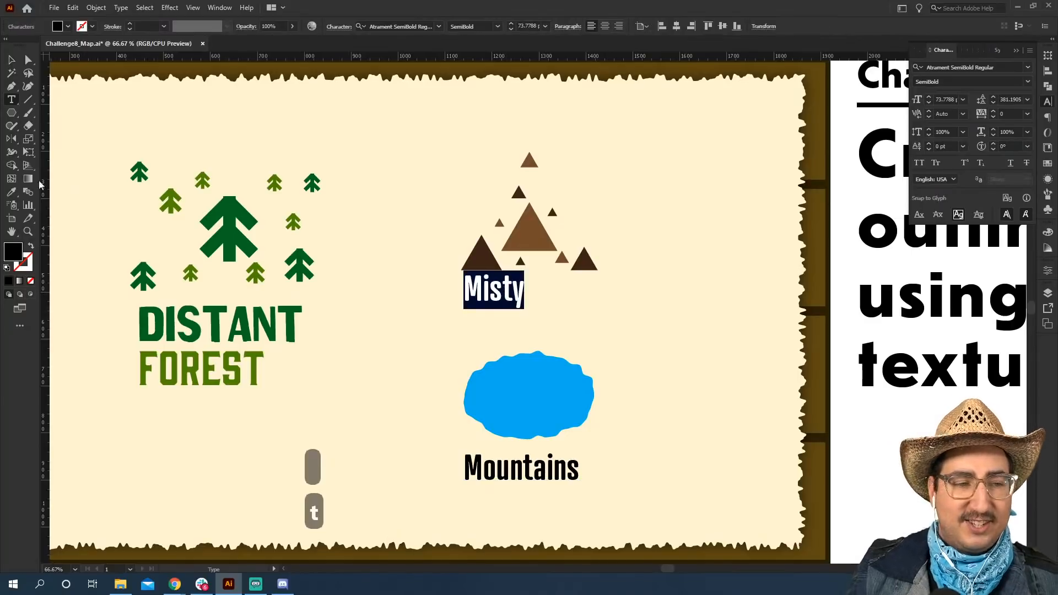
pyautogui.click(13, 191)
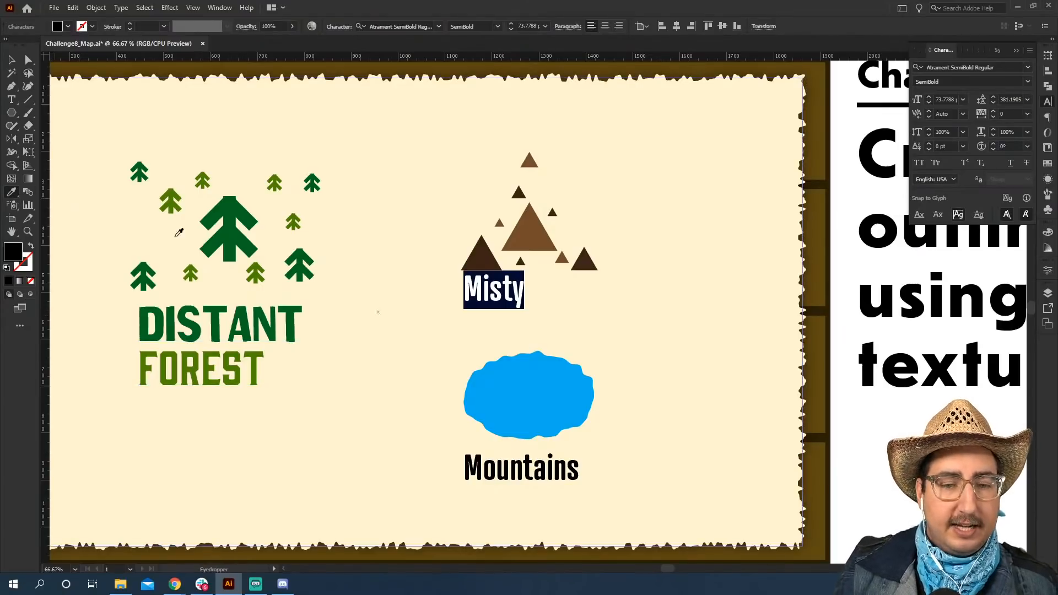
pyautogui.click(286, 314)
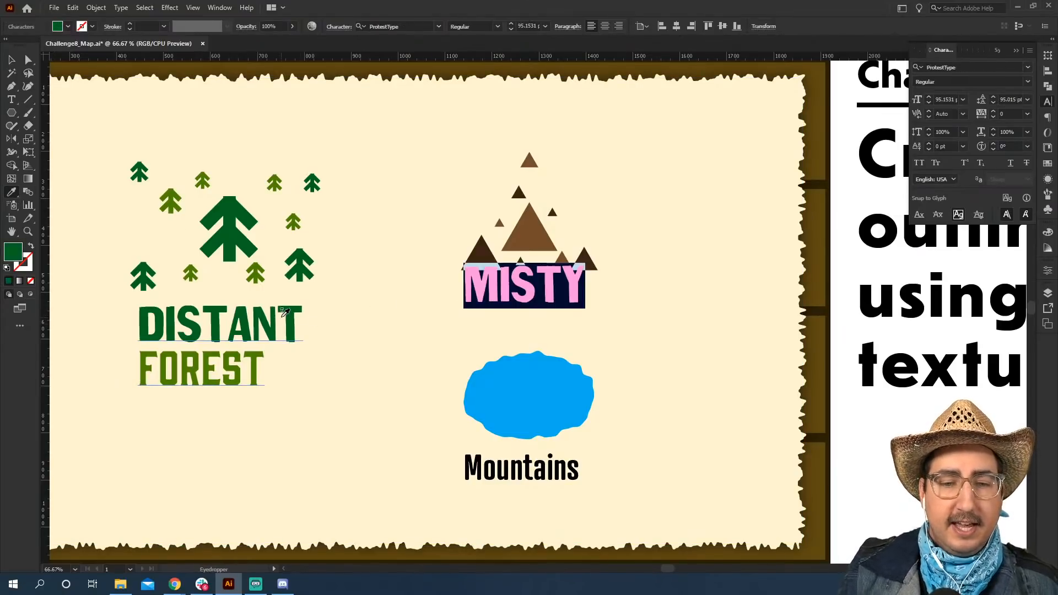
pyautogui.click(8, 60)
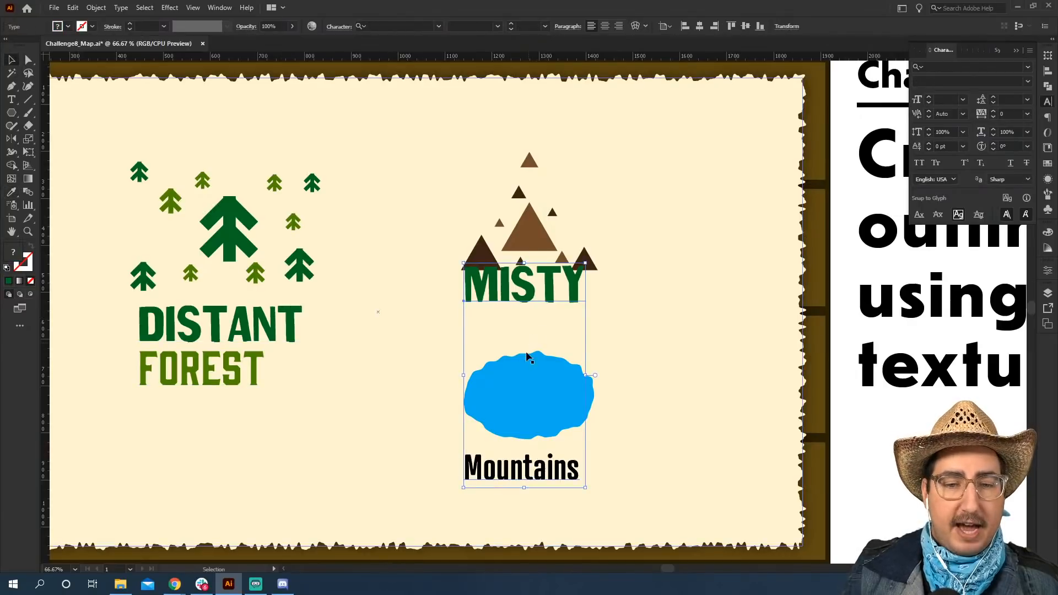
# Match the word "Mountains" to the font, size and leading of "Forest" by sampling its text style.
pyautogui.doubleClick(495, 465)
pyautogui.doubleClick(494, 466)
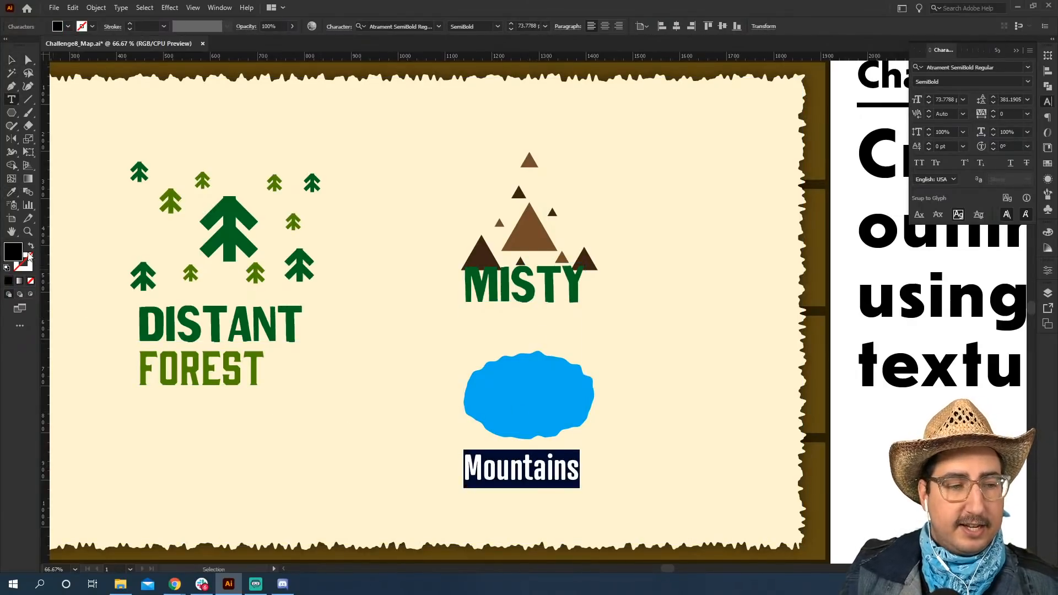
pyautogui.click(11, 196)
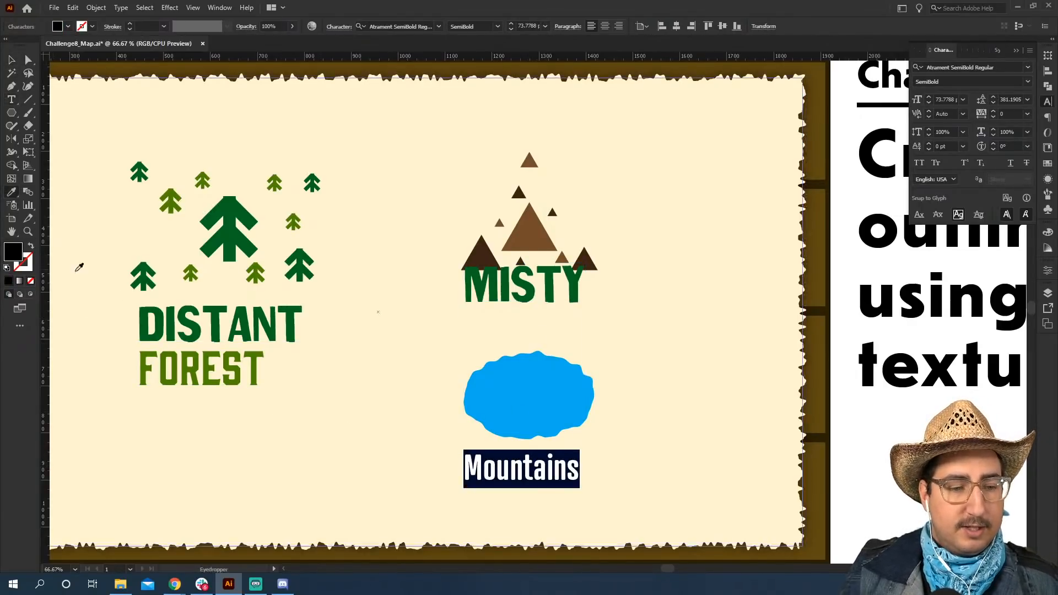
pyautogui.click(194, 362)
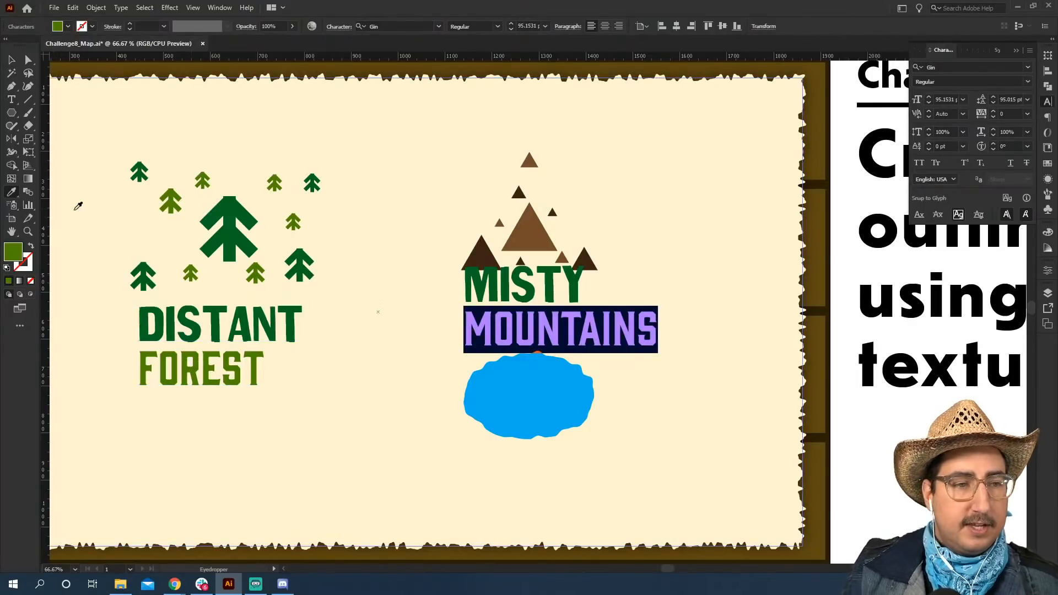
pyautogui.click(12, 59)
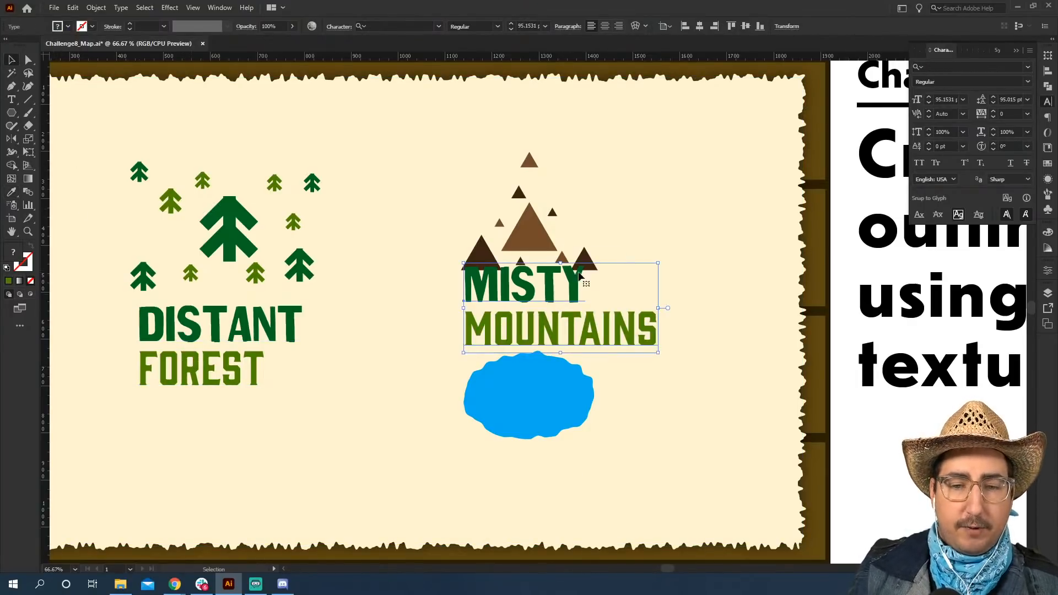
# Move the mountain label to the upper right of the mountains and recolour "Misty" with a dark mountain's brown.
pyautogui.moveTo(568, 274); pyautogui.dragTo(677, 150)
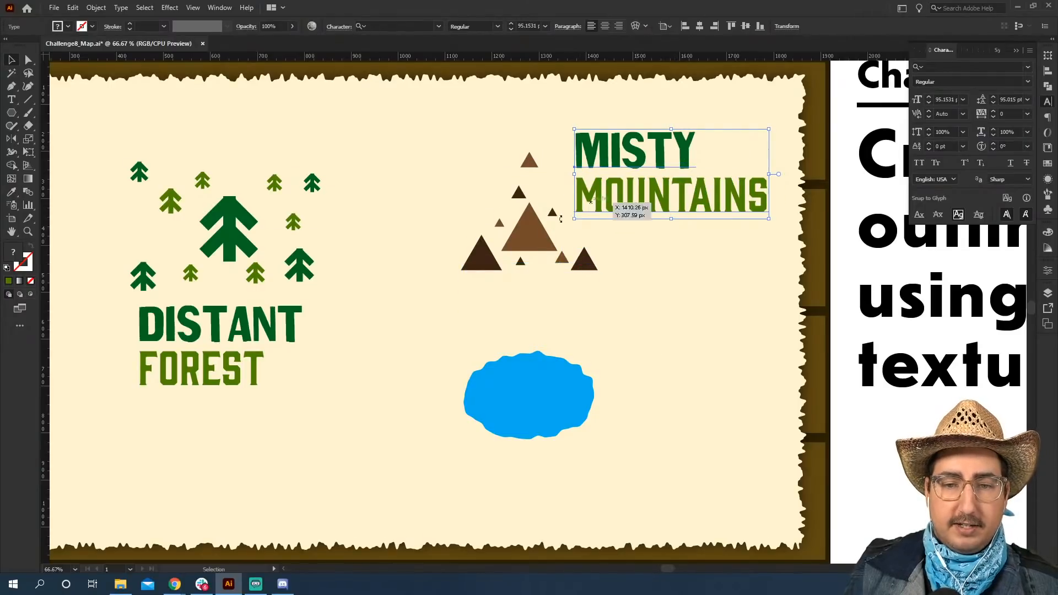
pyautogui.doubleClick(649, 149)
pyautogui.tripleClick(649, 151)
pyautogui.click(11, 191)
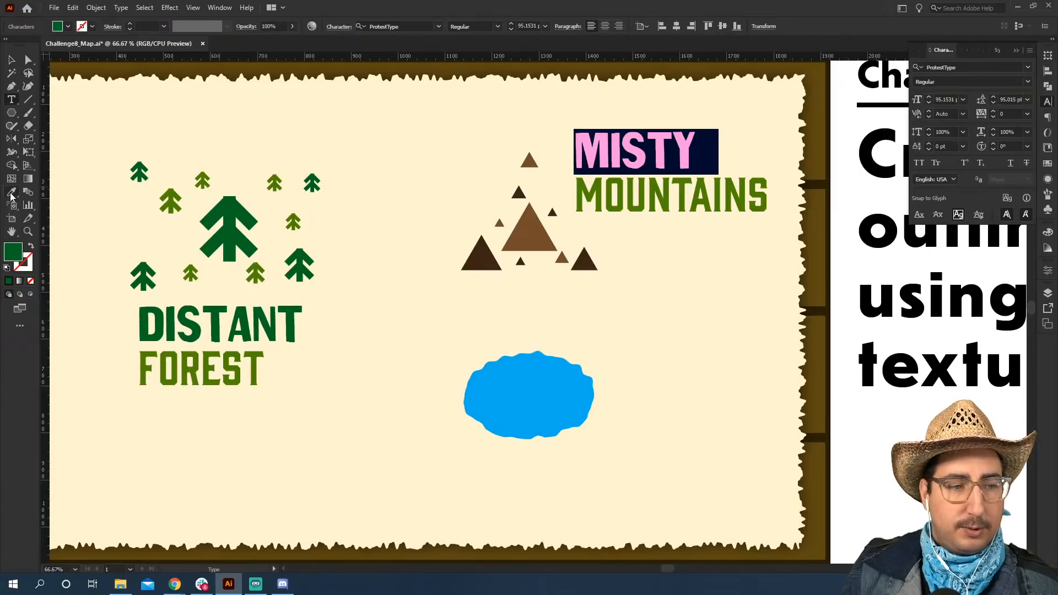
pyautogui.click(493, 257)
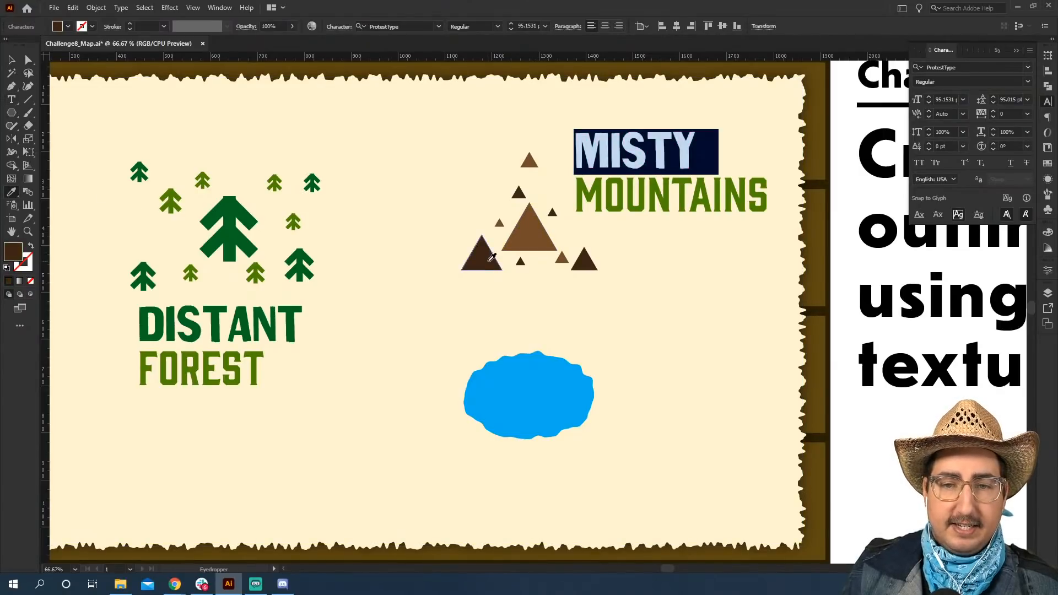
# Recolour the word "Mountains" with the dark brown sampled from the left mountain, then deselect everything.
pyautogui.press('t')
pyautogui.doubleClick(629, 189)
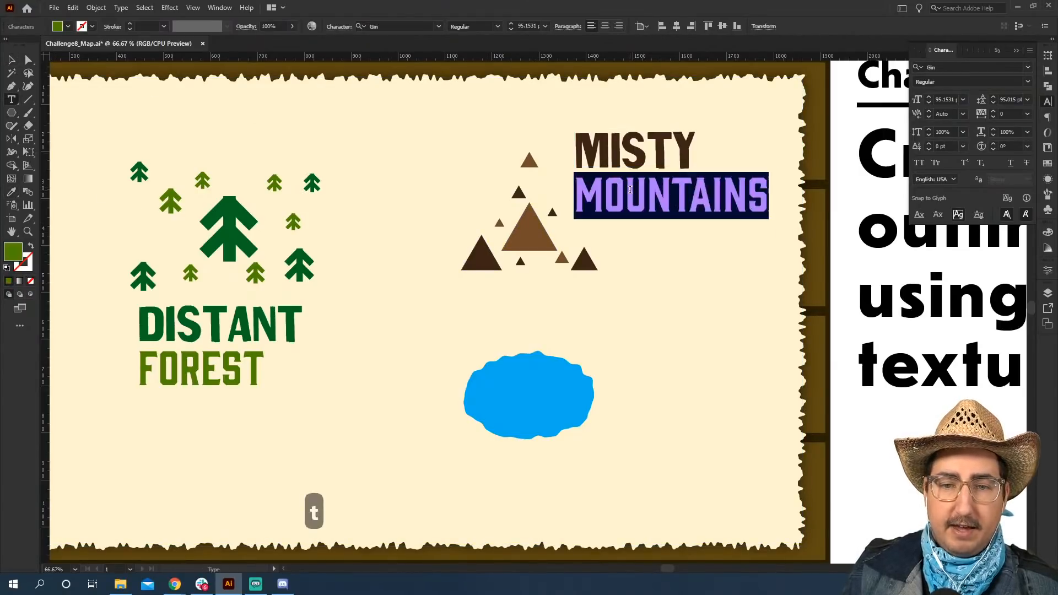
pyautogui.click(11, 191)
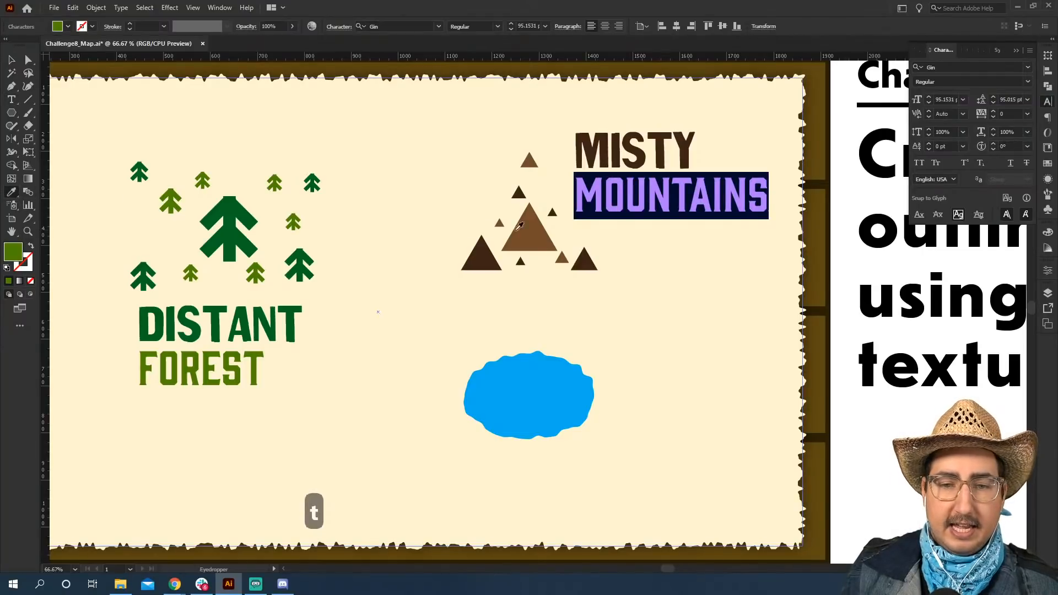
pyautogui.click(488, 255)
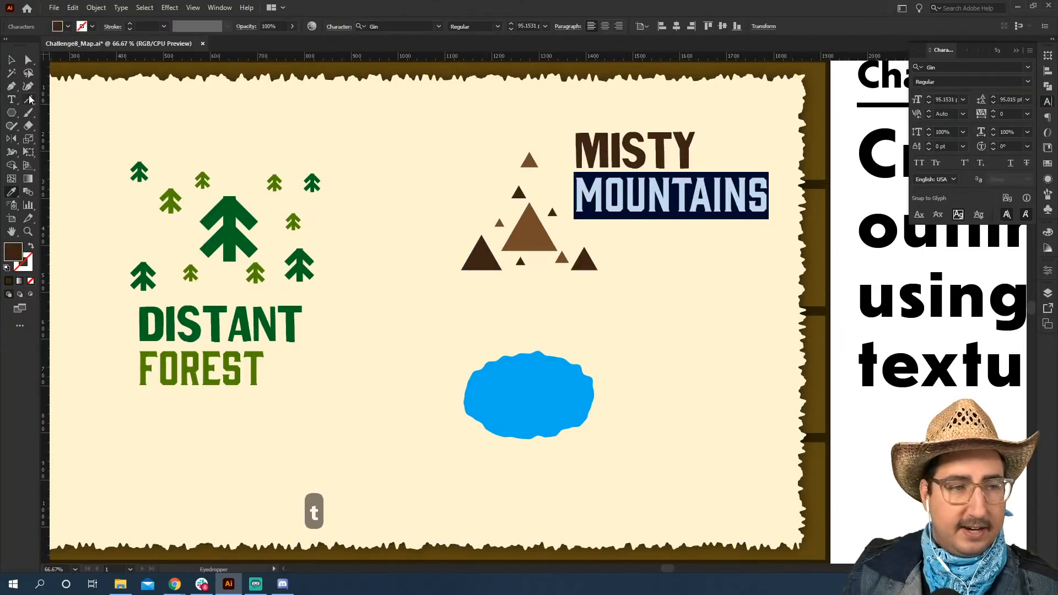
pyautogui.press('v')
pyautogui.click(416, 197)
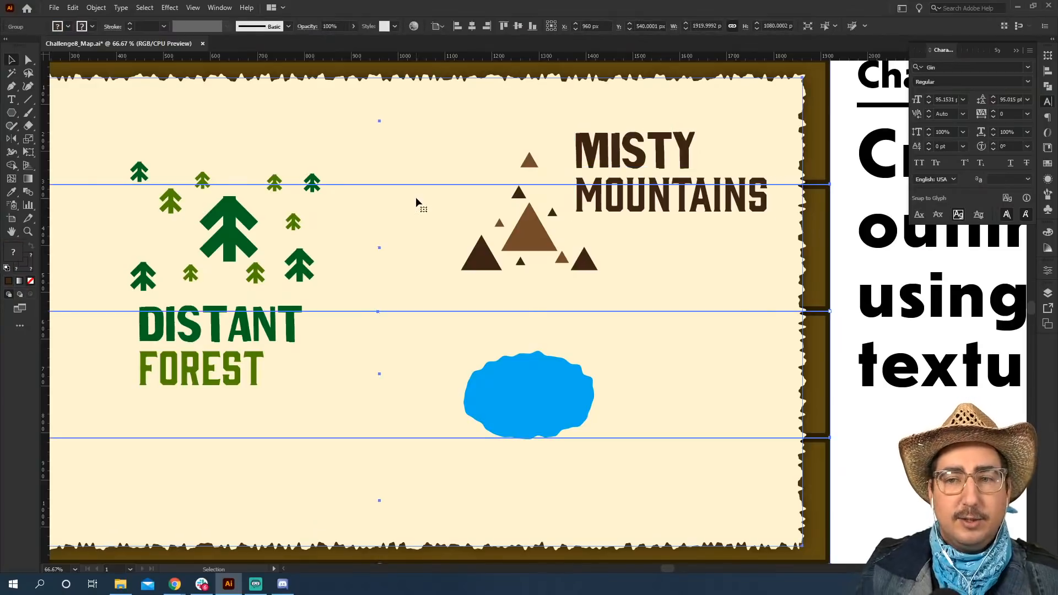
pyautogui.hotkey('ctrl', 'shift', 'a')
# Draw a looping trail with the Pencil tool, about 1607 by 721 px, around the forest, past the mountains and ending beneath the lake.
pyautogui.press('z')
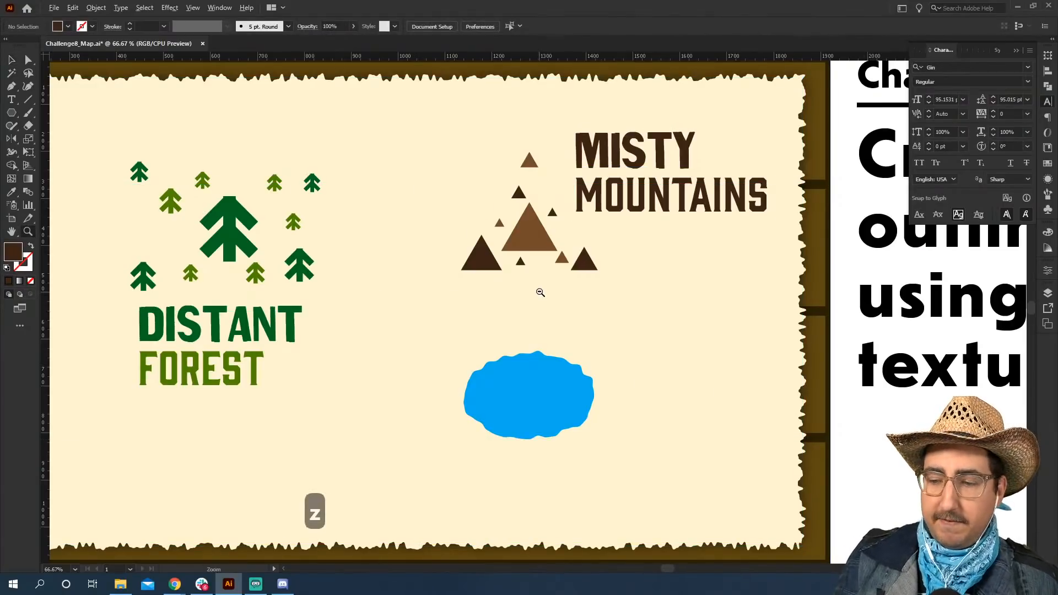
pyautogui.keyDown('alt'); pyautogui.click(540, 292); pyautogui.keyUp('alt')
pyautogui.moveTo(424, 344); pyautogui.dragTo(516, 290)
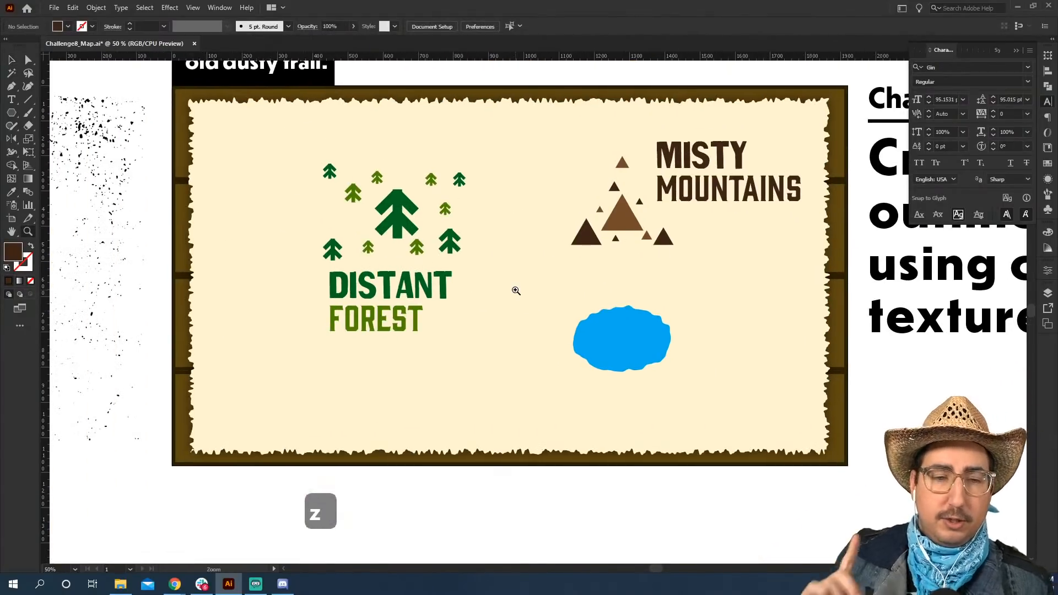
pyautogui.rightClick(12, 125)
pyautogui.click(50, 144)
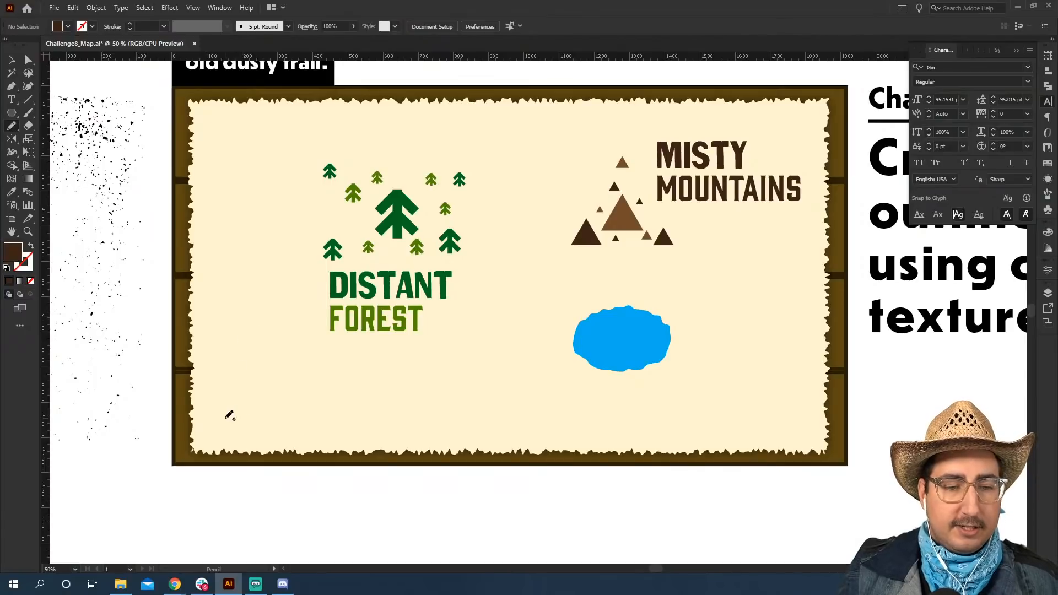
pyautogui.moveTo(225, 418)
pyautogui.mouseDown()
pyautogui.moveTo(273, 422)
pyautogui.moveTo(427, 386)
pyautogui.moveTo(486, 291)
pyautogui.moveTo(493, 239)
pyautogui.moveTo(458, 210)
pyautogui.moveTo(371, 195)
pyautogui.moveTo(324, 202)
pyautogui.moveTo(277, 244)
pyautogui.moveTo(302, 329)
pyautogui.moveTo(387, 378)
pyautogui.moveTo(462, 383)
pyautogui.moveTo(496, 345)
pyautogui.moveTo(532, 243)
pyautogui.moveTo(558, 209)
pyautogui.moveTo(626, 188)
pyautogui.moveTo(748, 209)
pyautogui.moveTo(784, 286)
pyautogui.moveTo(792, 359)
pyautogui.moveTo(762, 434)
pyautogui.moveTo(690, 427)
pyautogui.moveTo(647, 383)
pyautogui.mouseUp()
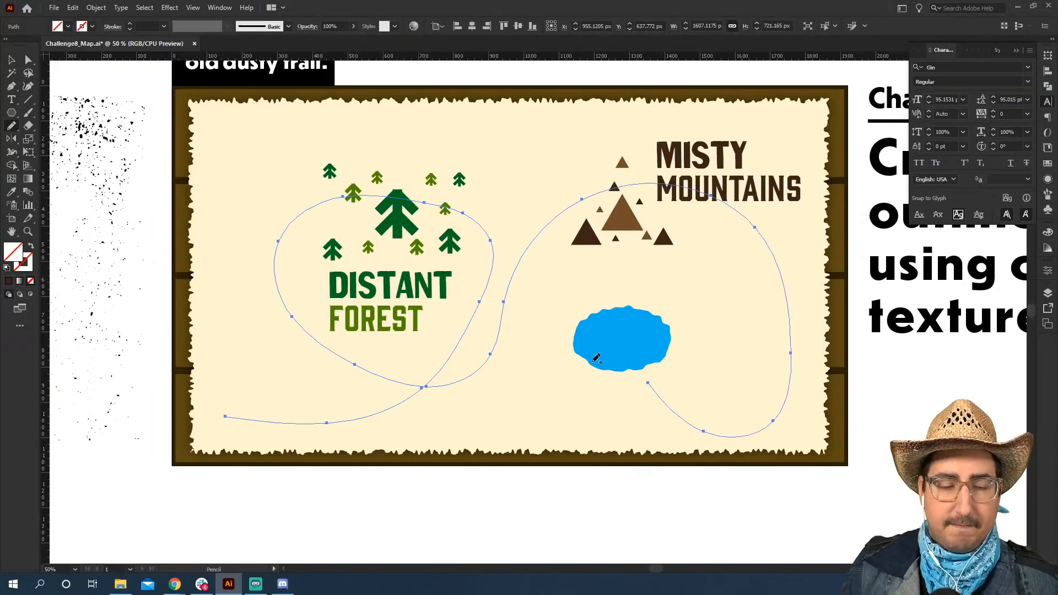
# Give the looping trail path a black stroke with no fill.
pyautogui.press('x')
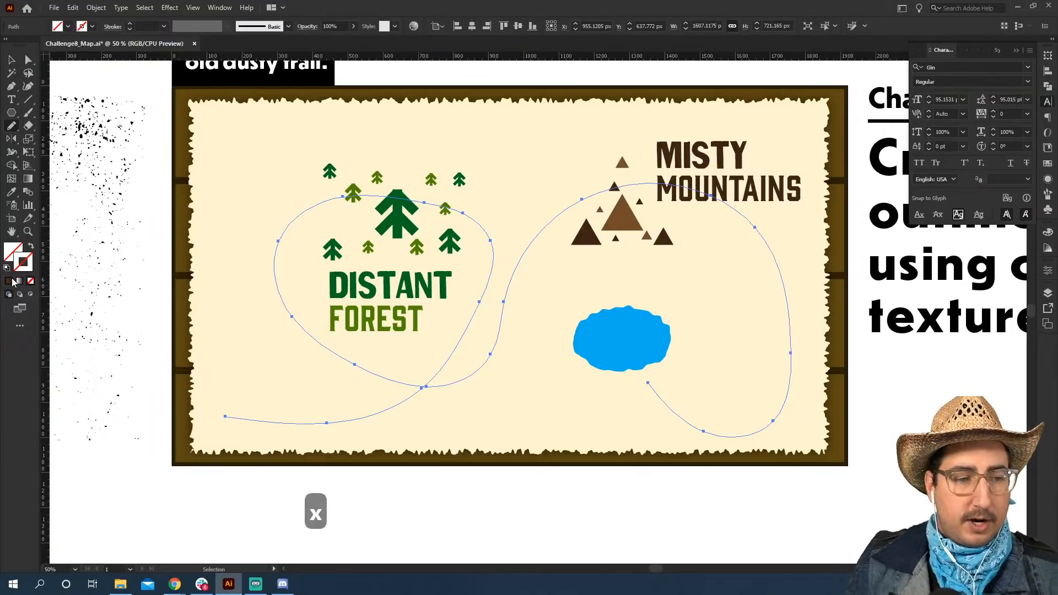
pyautogui.click(1047, 163)
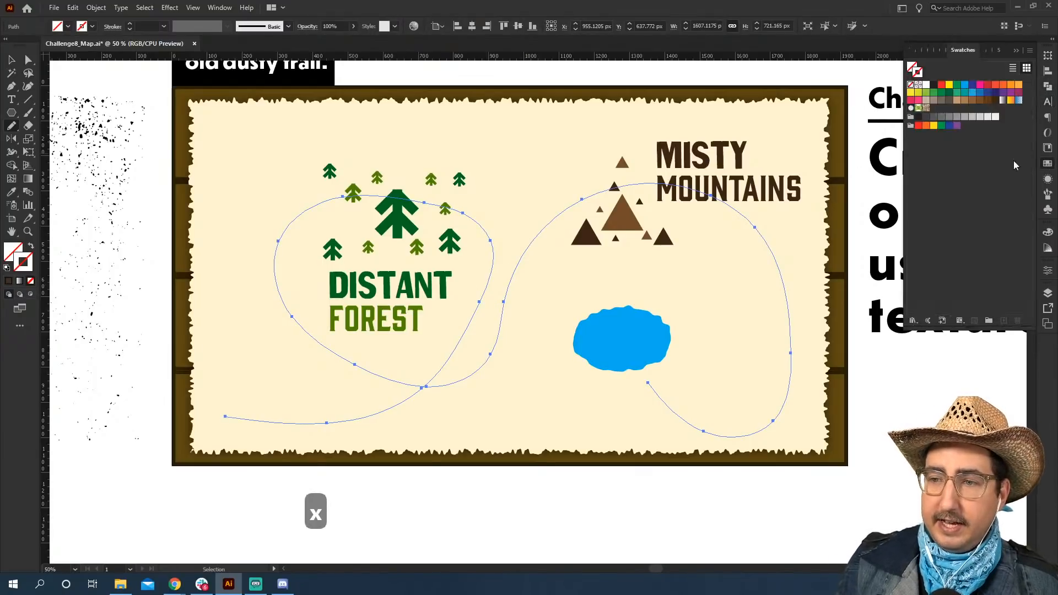
pyautogui.click(933, 86)
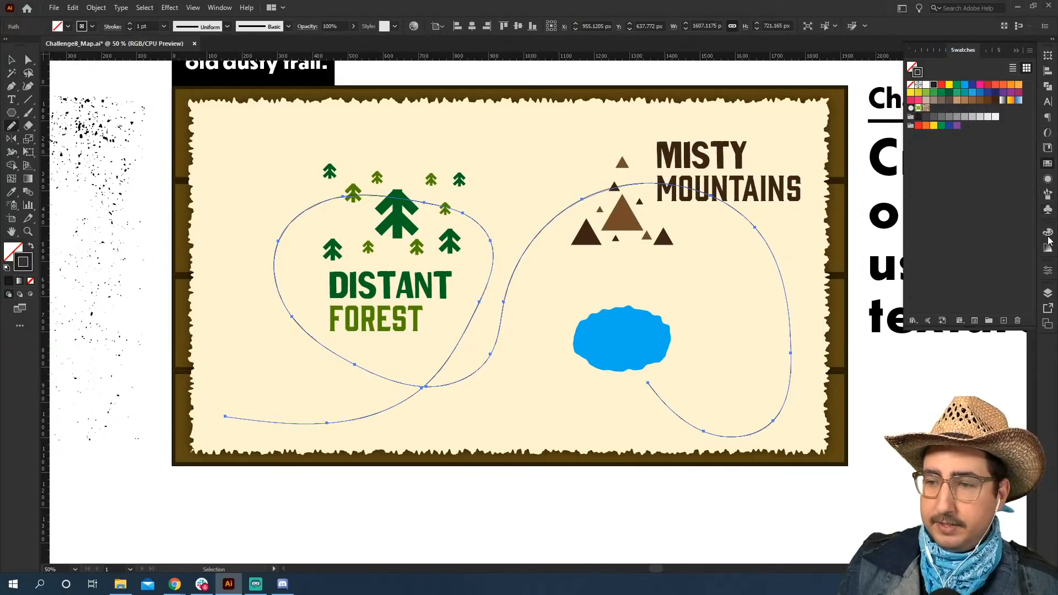
# Set the trail's stroke weight to 20 pt and make it a dashed line with 12 pt dashes.
pyautogui.click(220, 7)
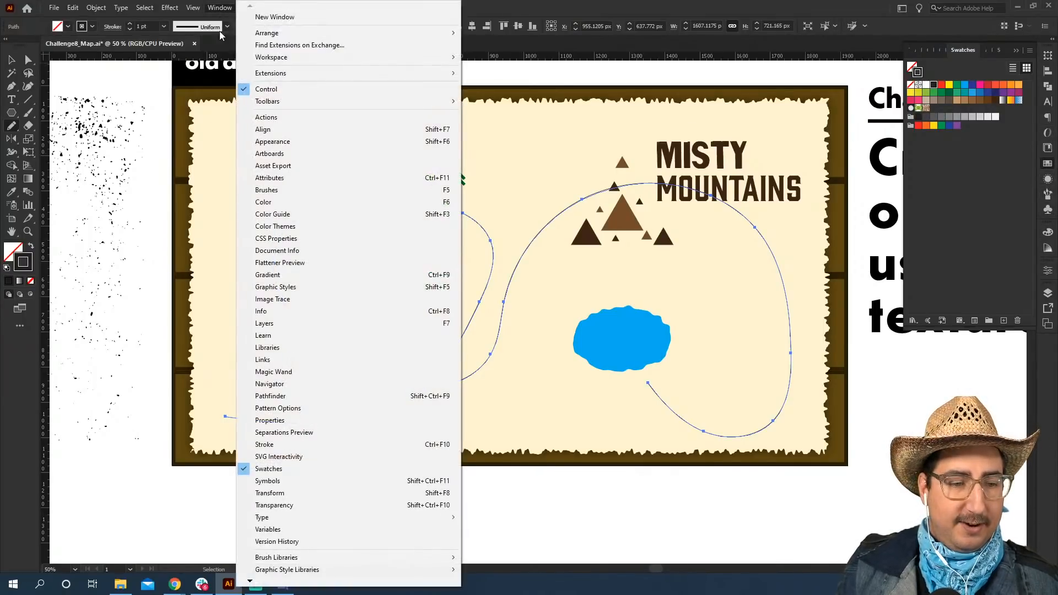
pyautogui.click(286, 444)
pyautogui.click(757, 100)
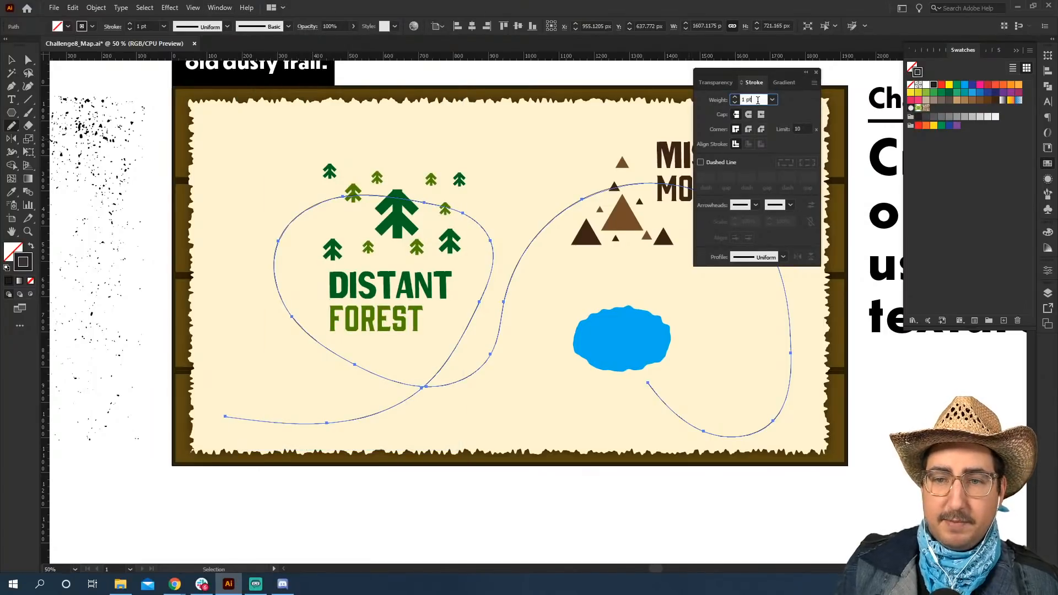
pyautogui.press('Up')
pyautogui.press('Up')
pyautogui.press('Up')
pyautogui.hotkey('shift', 'Up')
pyautogui.hotkey('shift', 'Up')
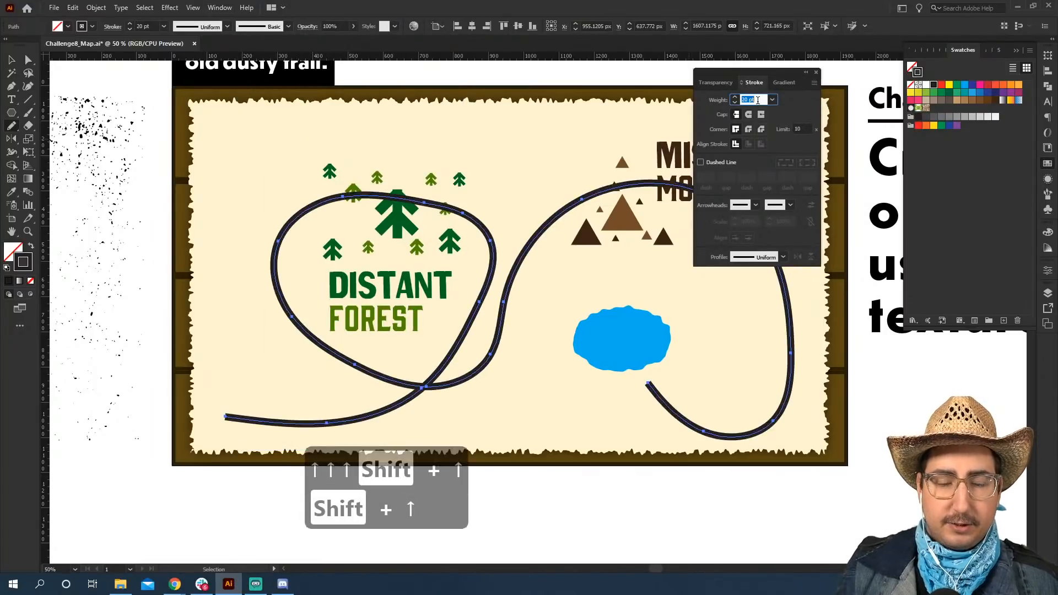
pyautogui.click(715, 161)
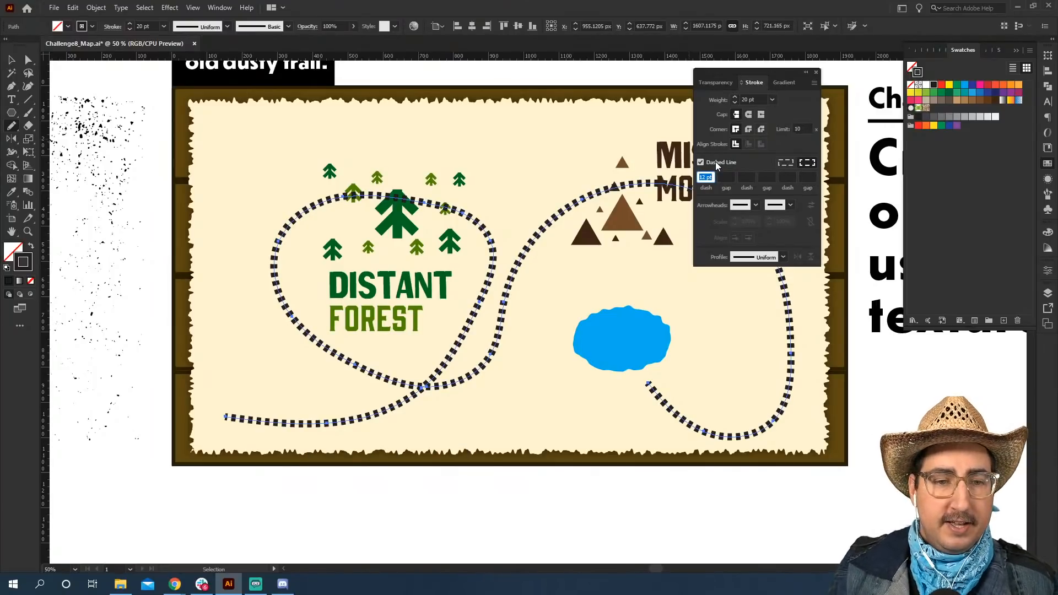
# Add extra anchor points to the trail where it passes the forest's upper edge and approaches the mountains.
pyautogui.click(12, 60)
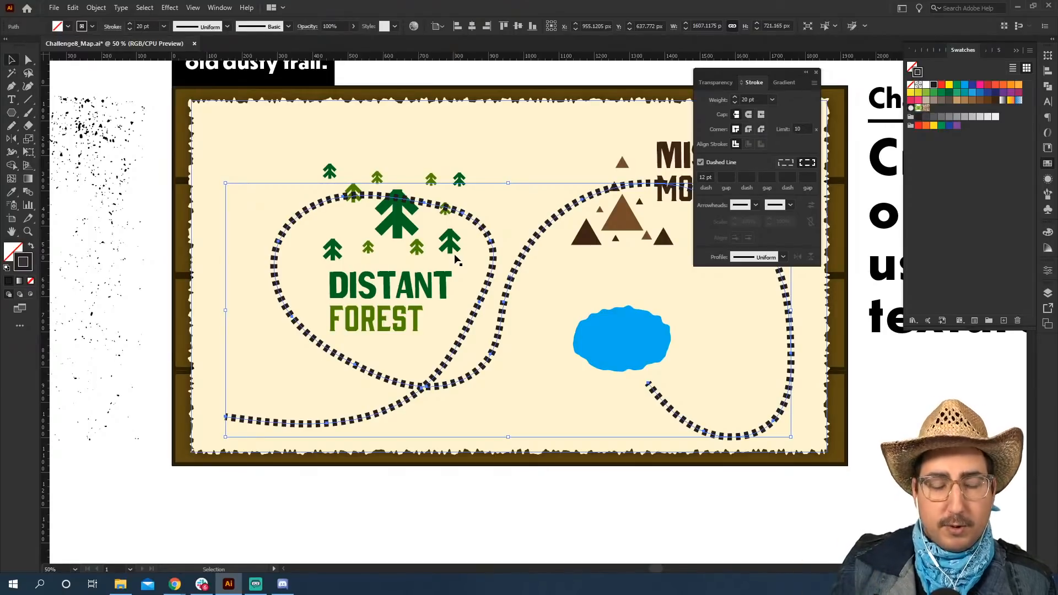
pyautogui.press('p')
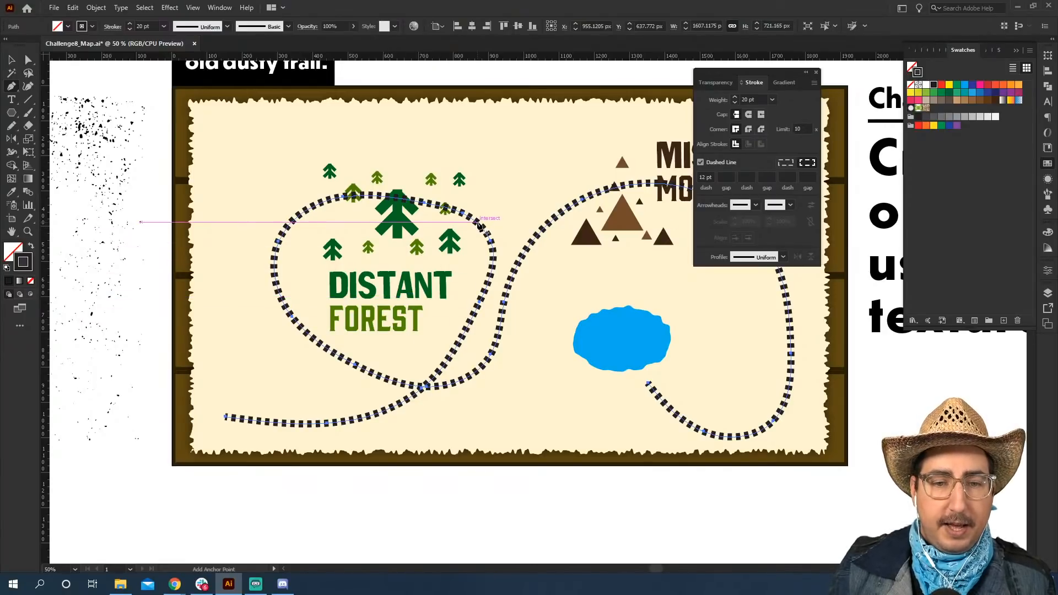
pyautogui.click(302, 213)
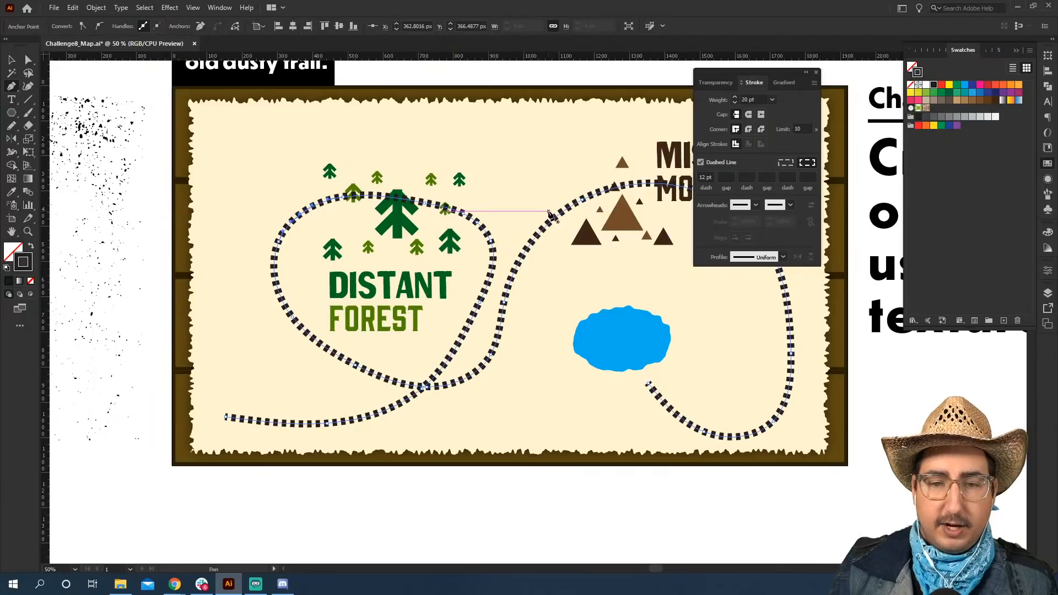
pyautogui.hscroll(3, 606, 226)
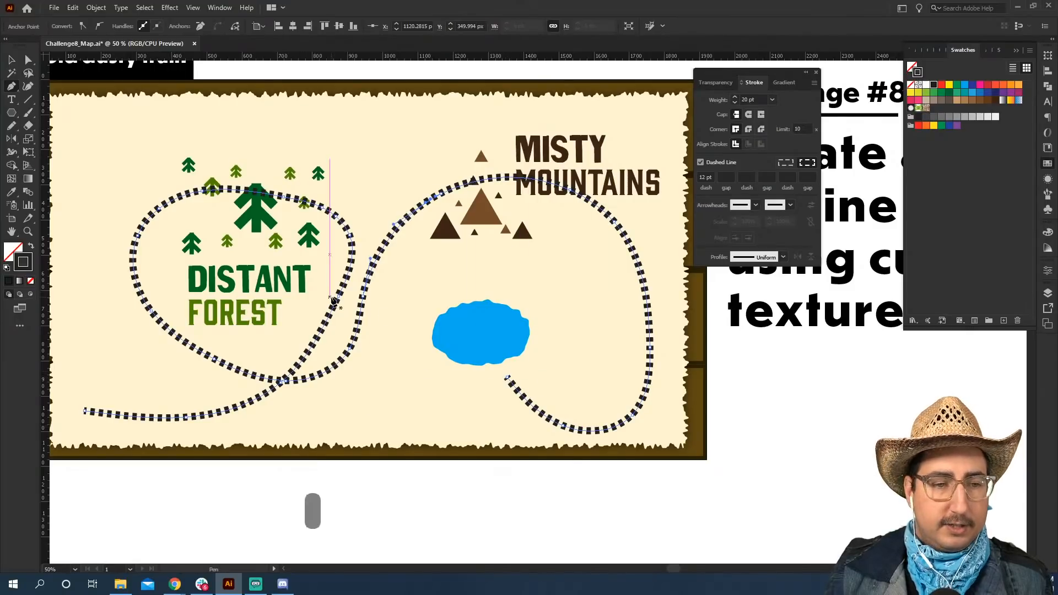
# Delete the trail segments that run across the top of the forest, leaving a gap around the trees.
pyautogui.click(28, 62)
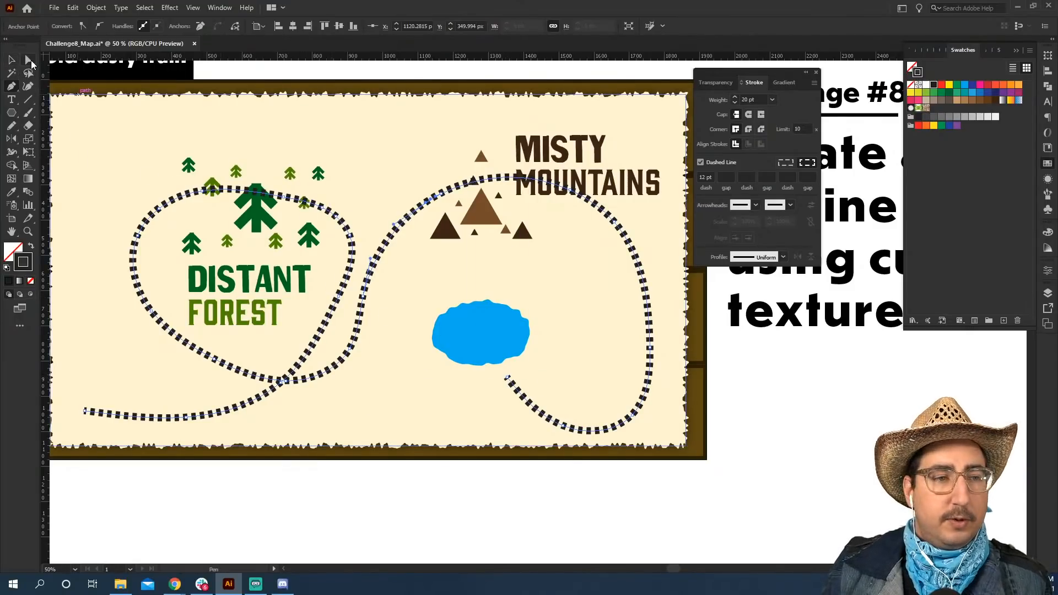
pyautogui.click(203, 192)
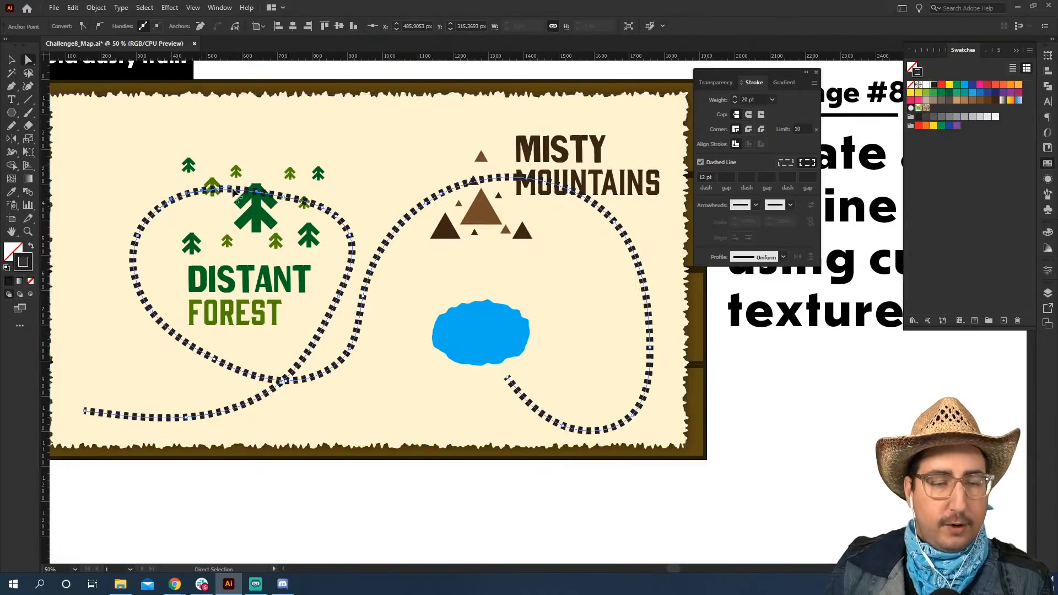
pyautogui.press('BackSpace')
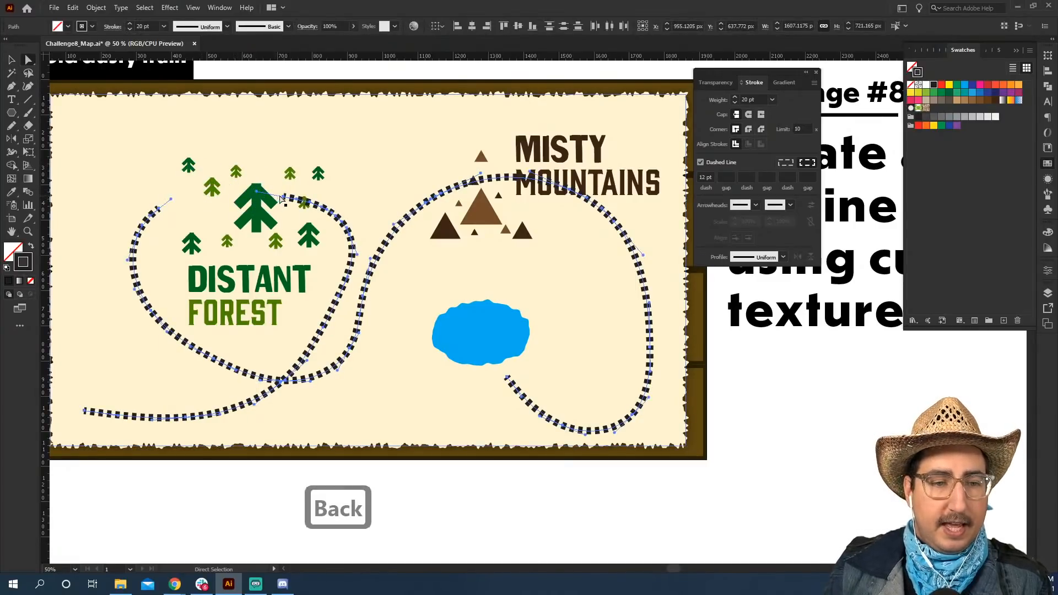
pyautogui.click(283, 197)
pyautogui.press('BackSpace')
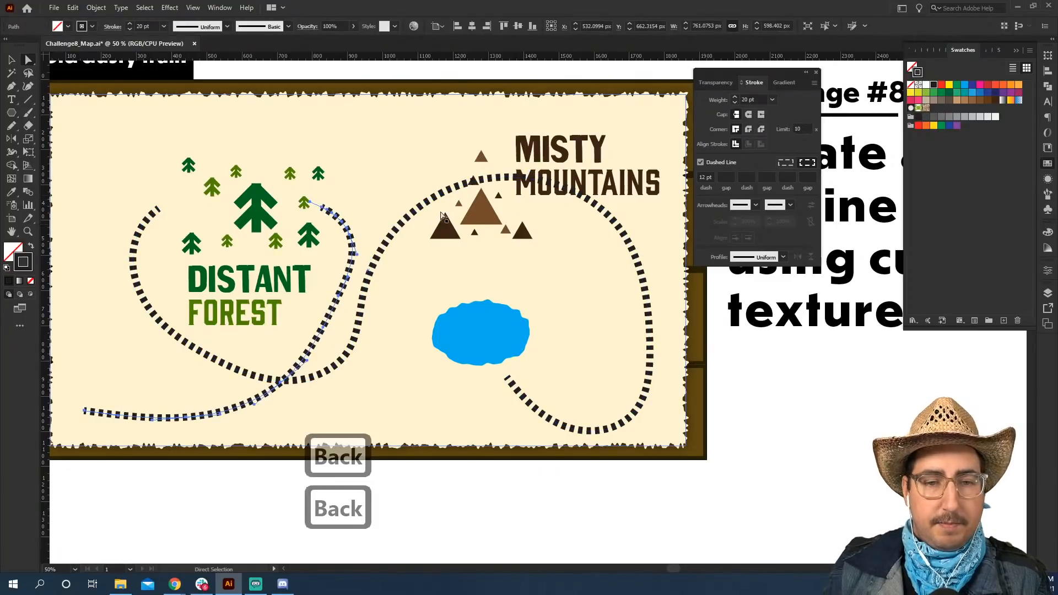
# Delete the trail segments crossing the mountains and the "Misty Mountains" label, then deselect the trail.
pyautogui.click(461, 190)
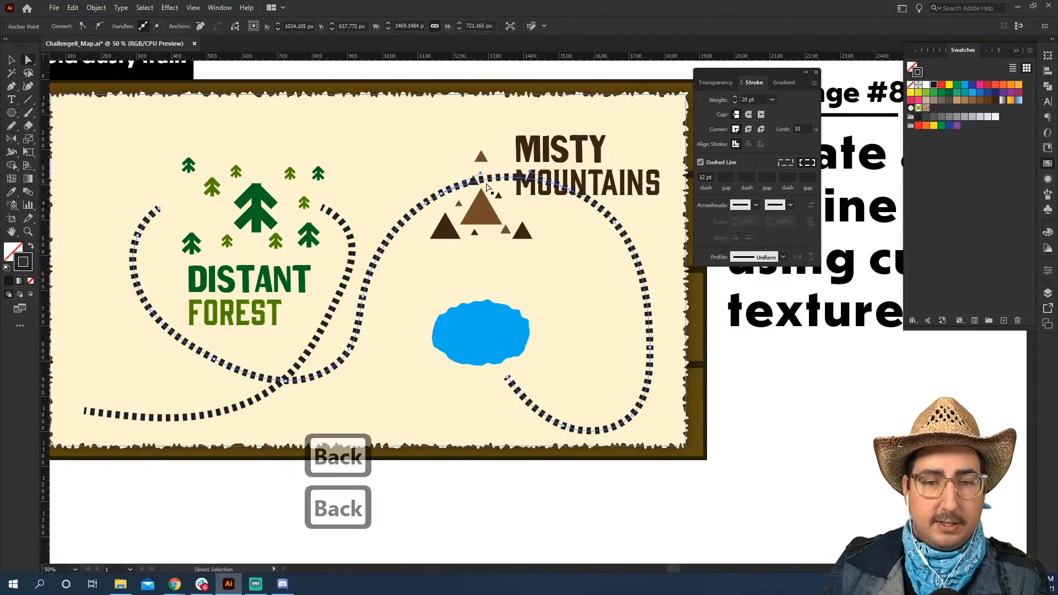
pyautogui.click(511, 182)
pyautogui.press('BackSpace')
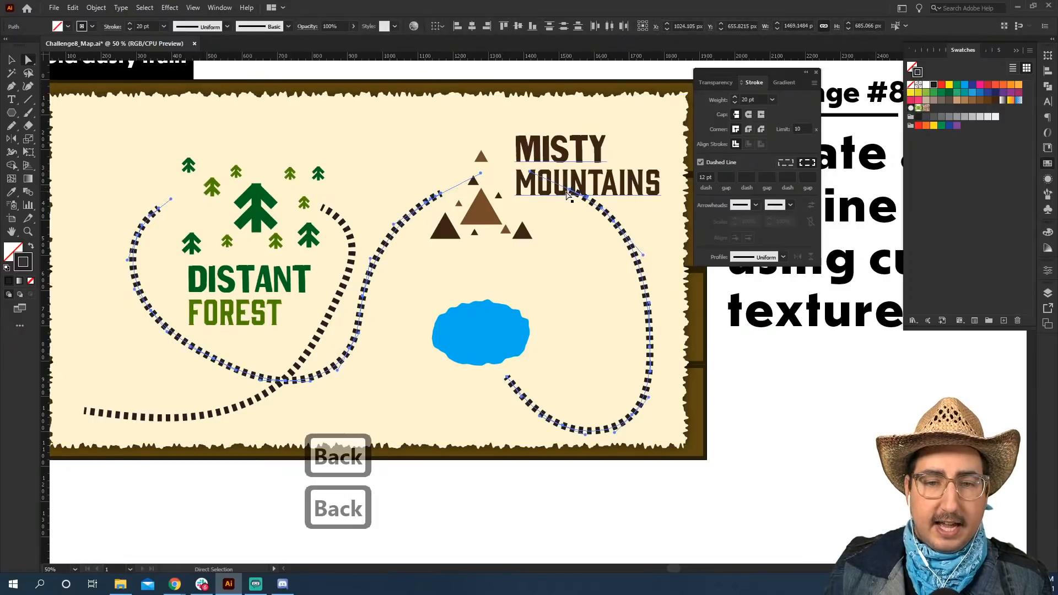
pyautogui.click(571, 190)
pyautogui.press('BackSpace')
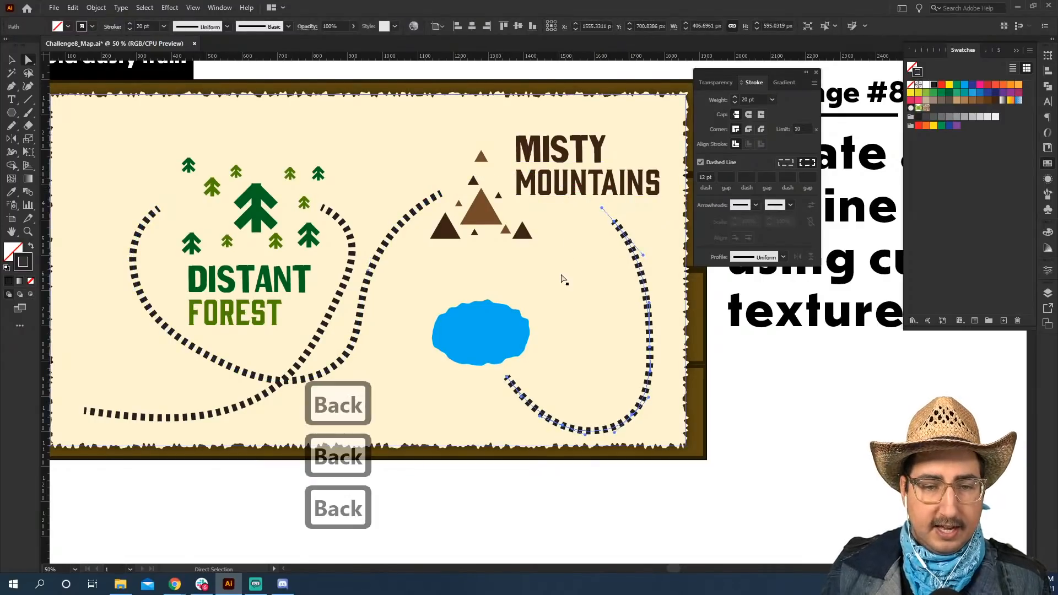
pyautogui.press('v')
pyautogui.click(741, 391)
# Show the guides over the whole map at 33.33% zoom.
pyautogui.press('z')
pyautogui.keyDown('alt'); pyautogui.click(513, 325); pyautogui.keyUp('alt')
pyautogui.moveTo(475, 353); pyautogui.dragTo(465, 313)
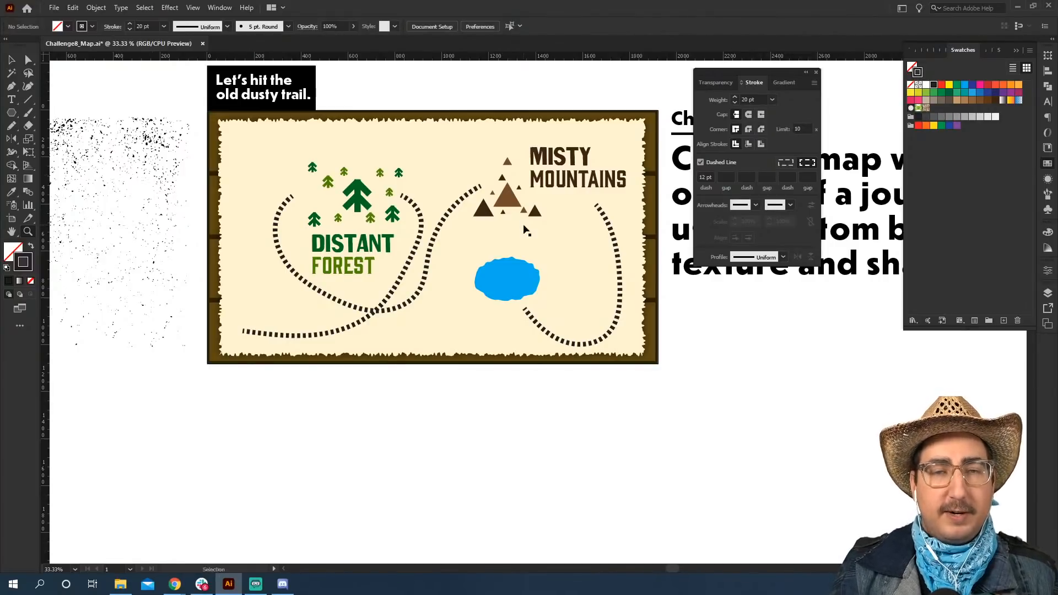
pyautogui.hotkey('ctrl', ';')
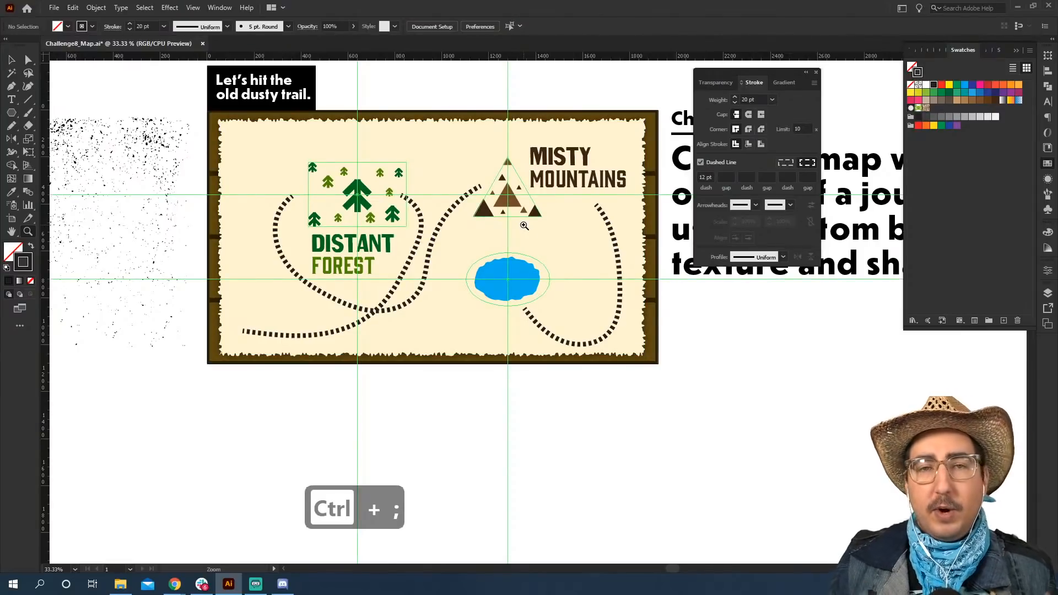